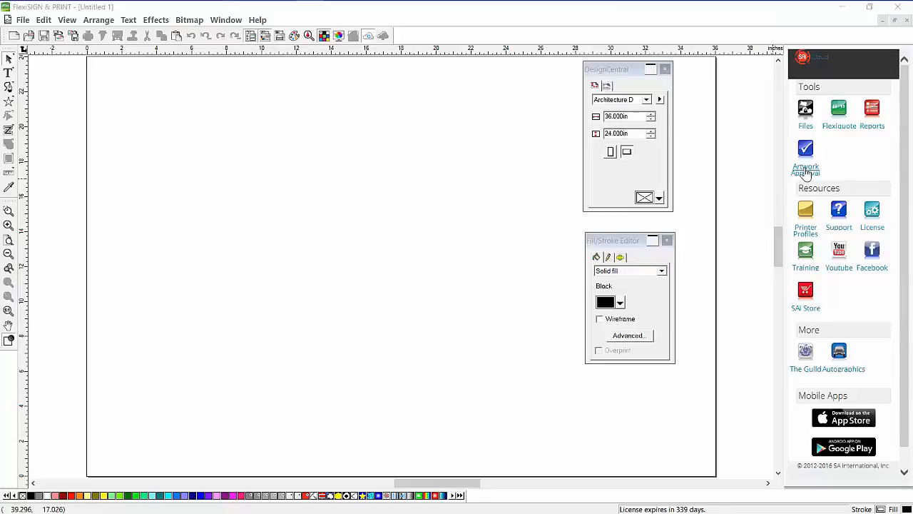
# Open the SAi Cloud Artwork Approval jobs in the web browser from the right-hand panel
pyautogui.click(806, 169)
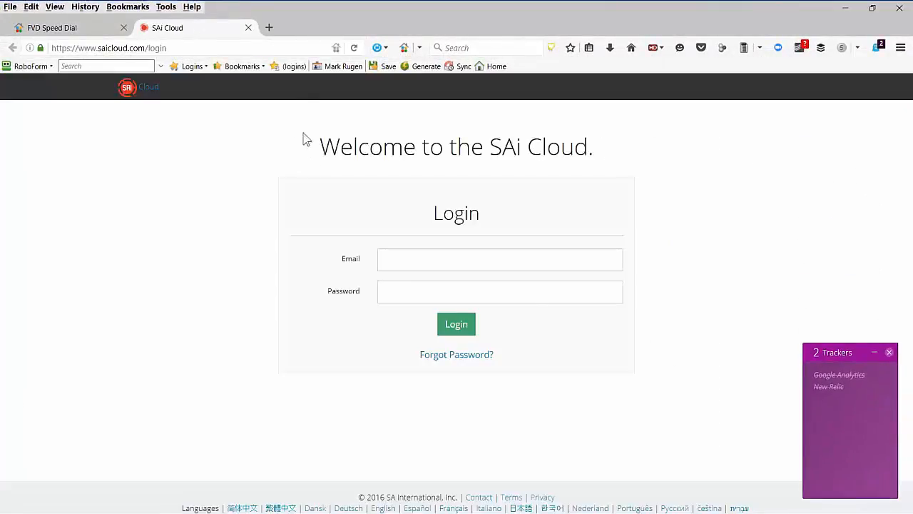
# Sign in to SAi Cloud with the second saved login
pyautogui.click(296, 67)
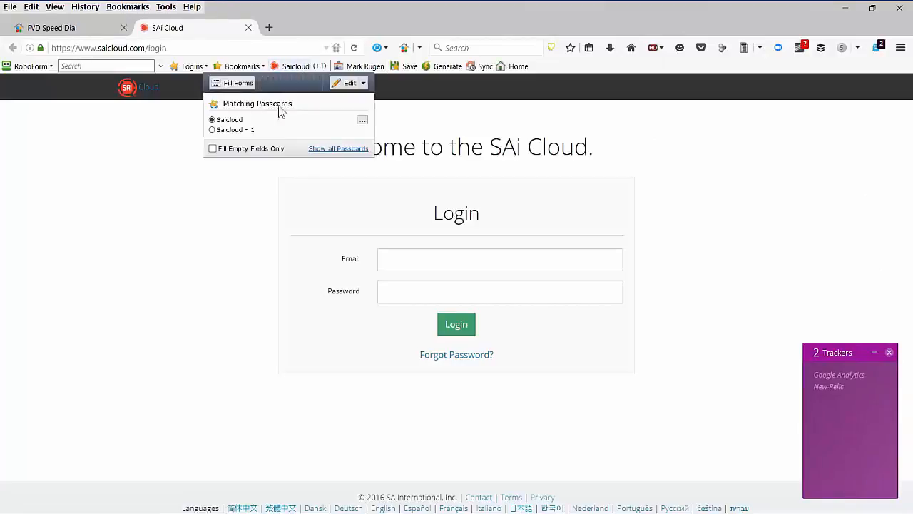
pyautogui.click(245, 130)
pyautogui.click(289, 86)
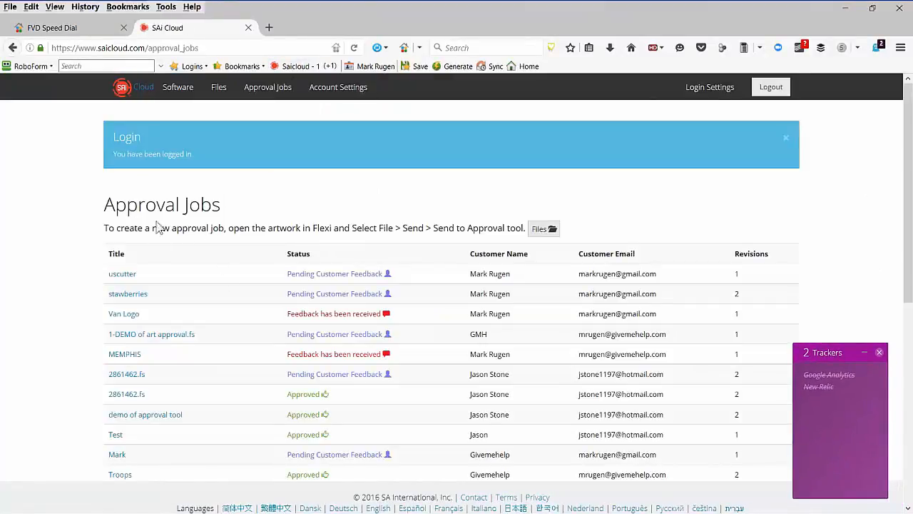
pyautogui.scroll(-10, 91, 246)
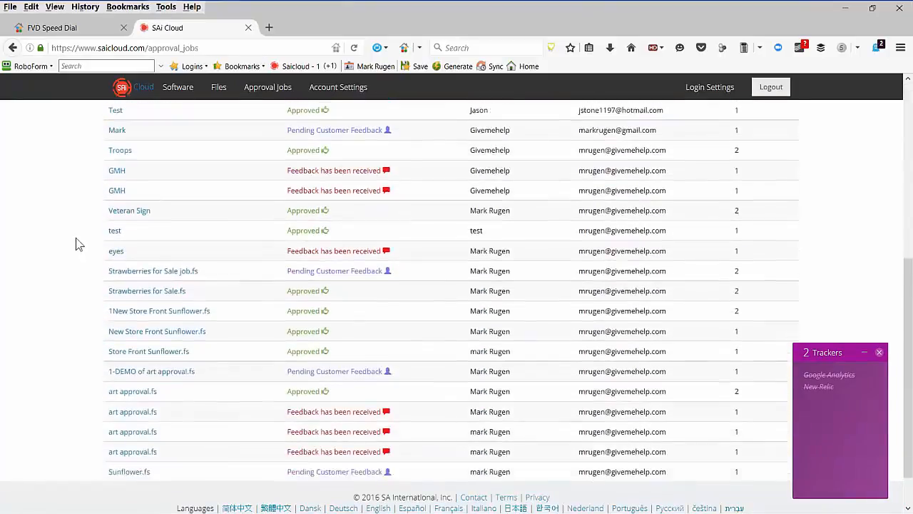
pyautogui.scroll(5, 77, 243)
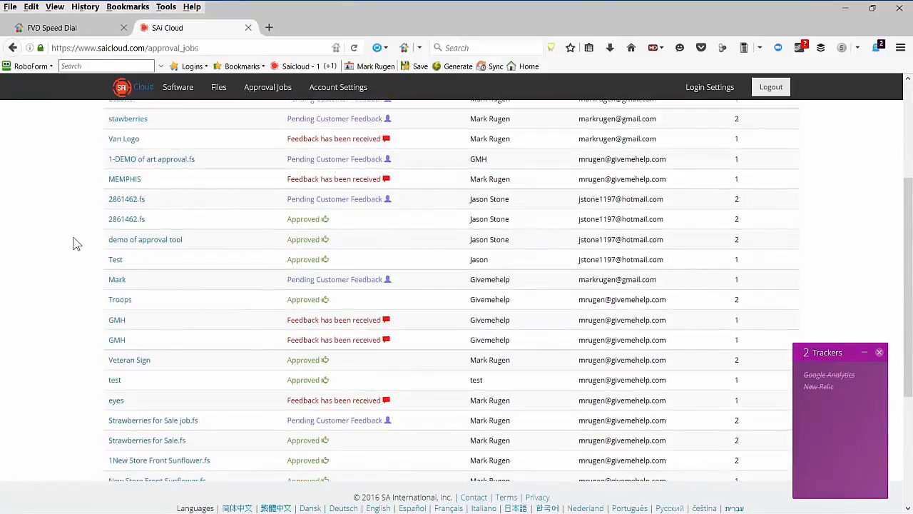
pyautogui.scroll(-2, 77, 243)
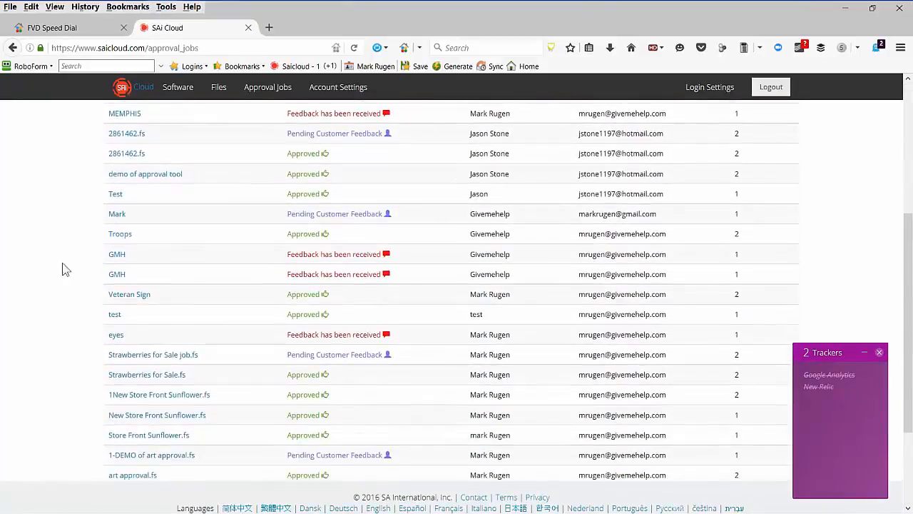
# Read the customer's comments on the eyes job, then return to the Approval Jobs list
pyautogui.click(115, 335)
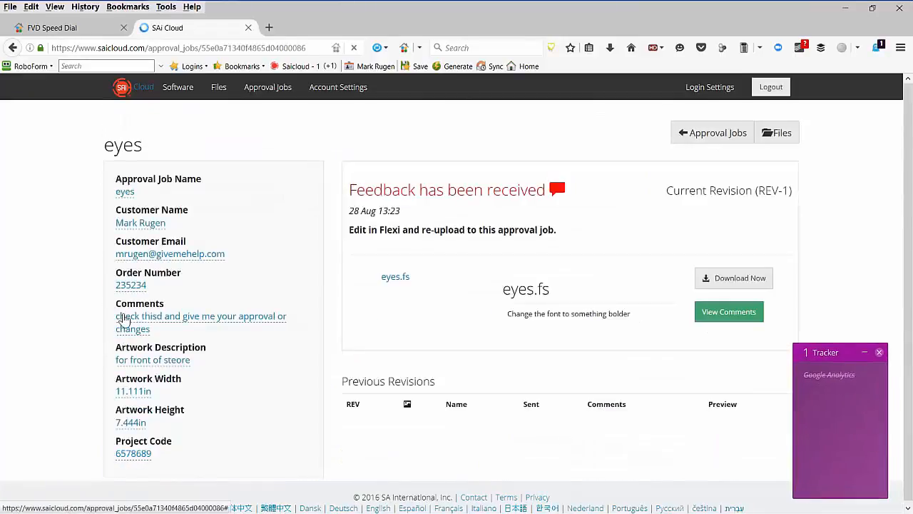
pyautogui.click(420, 304)
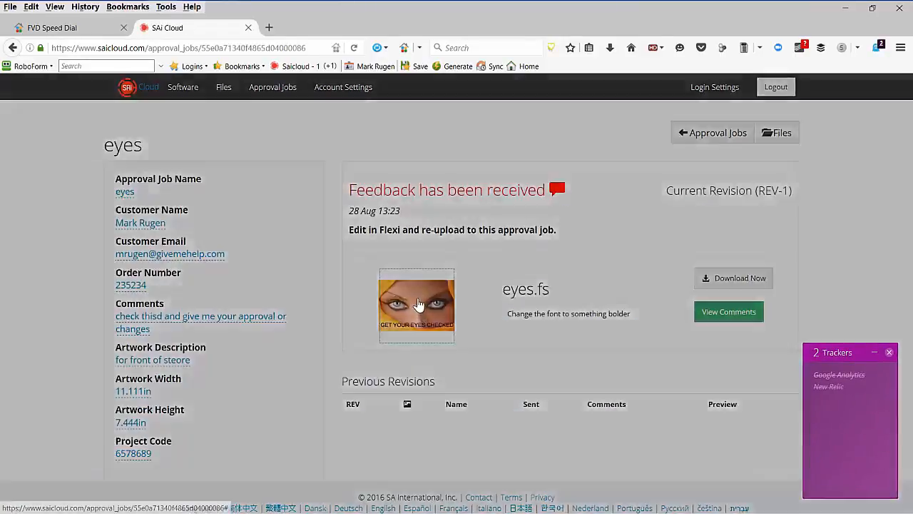
pyautogui.moveTo(379, 317)
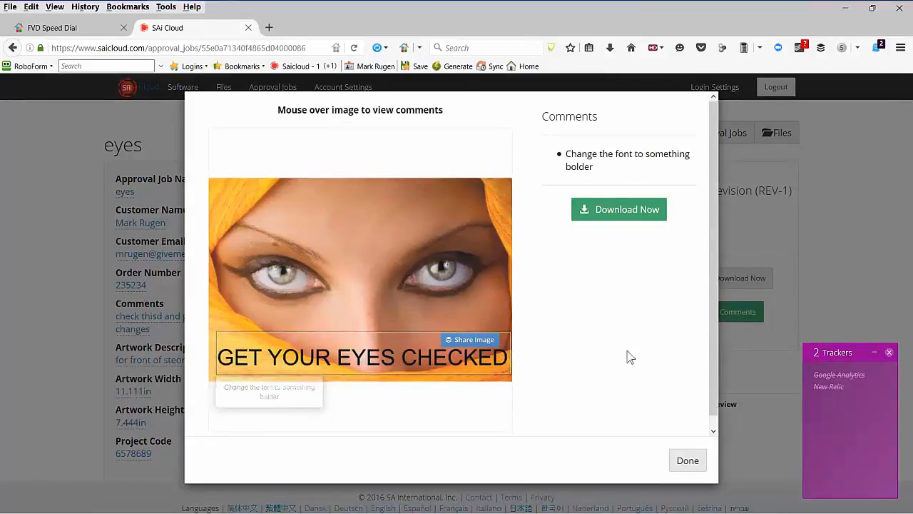
pyautogui.click(687, 462)
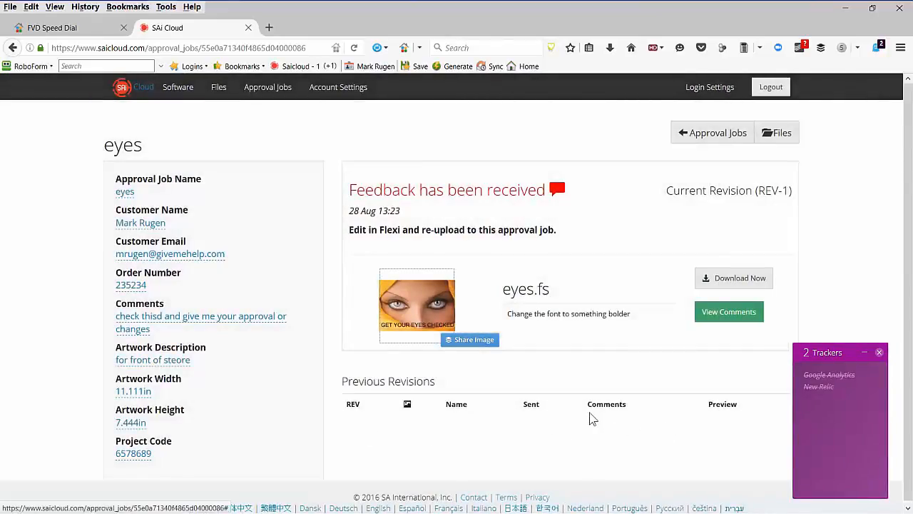
pyautogui.click(11, 48)
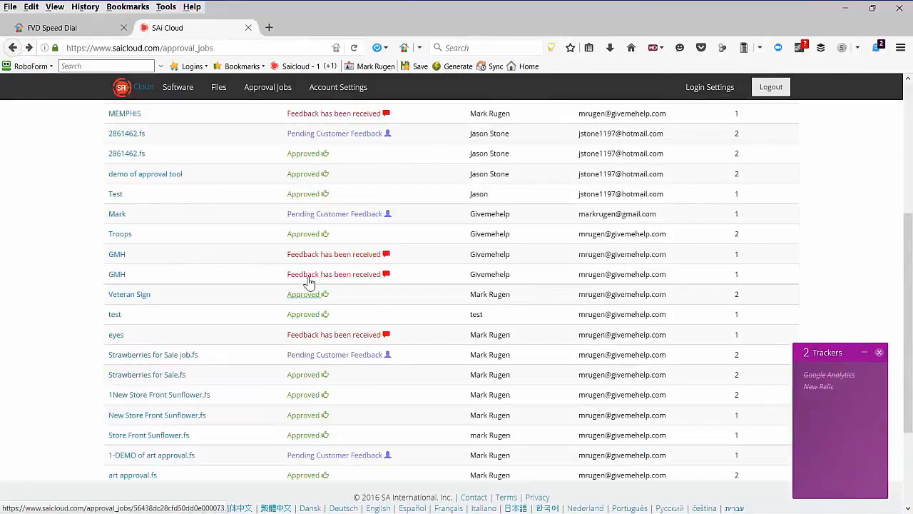
pyautogui.scroll(3, 322, 194)
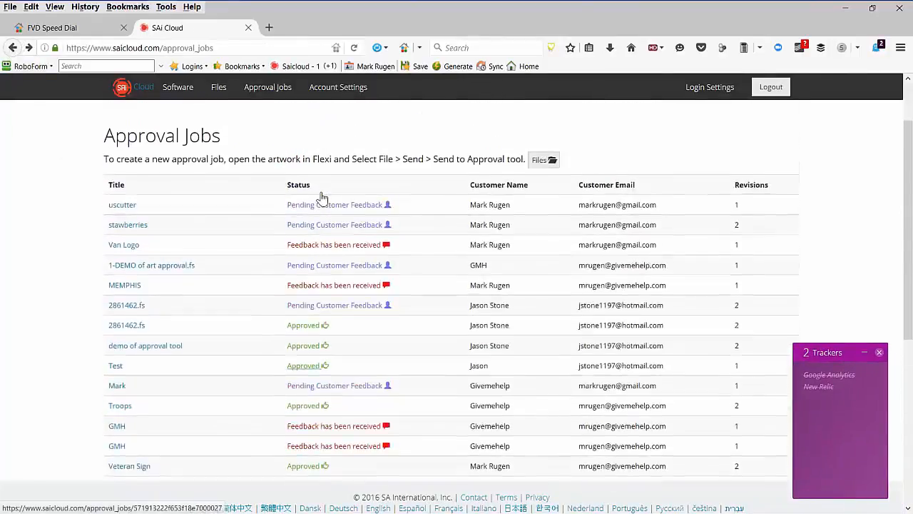
pyautogui.scroll(-4, 322, 193)
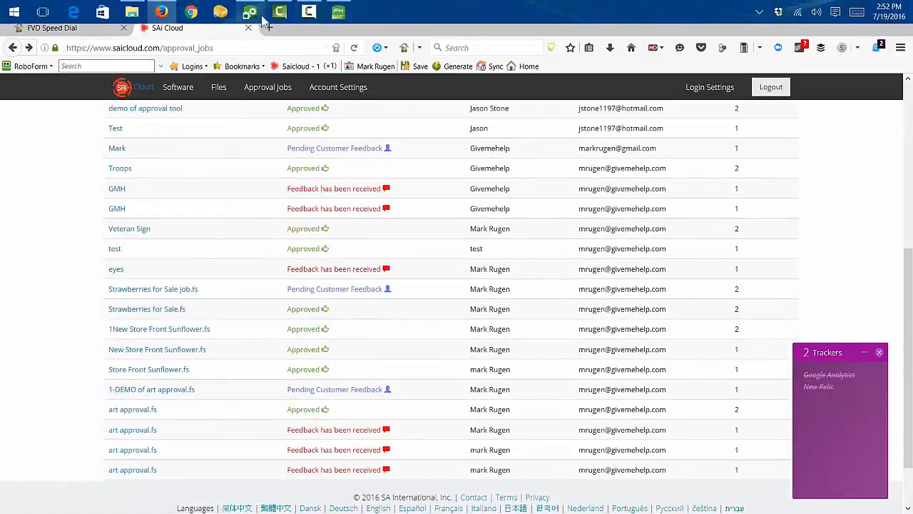
# Open the Printer Profiles ICC download page and browse its Make and Model lists
pyautogui.click(336, 18)
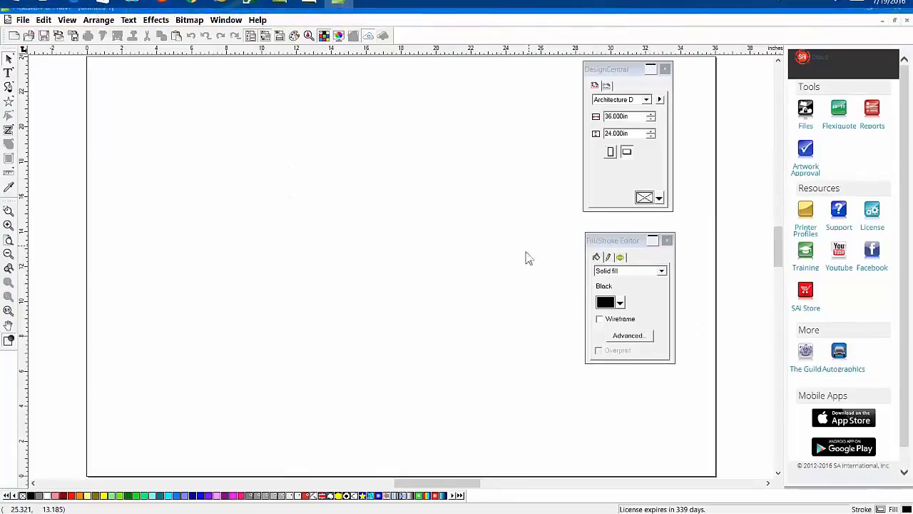
pyautogui.click(806, 230)
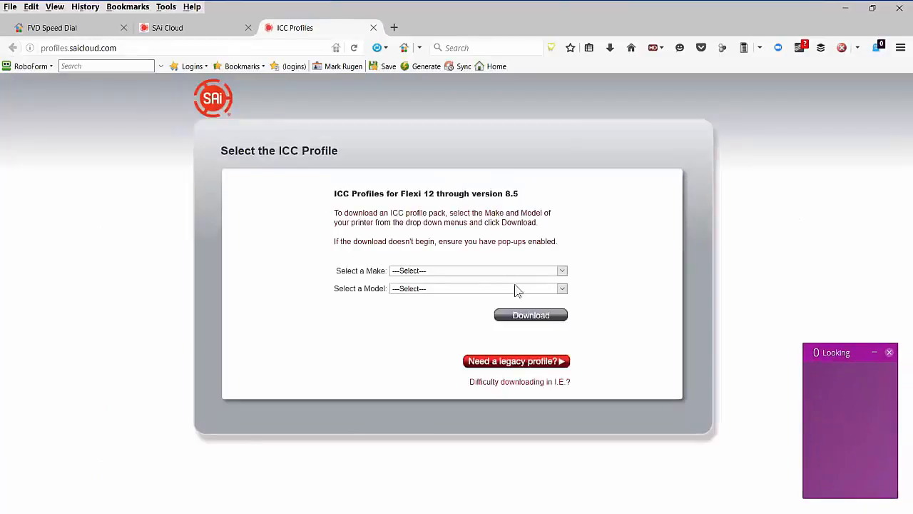
pyautogui.click(481, 272)
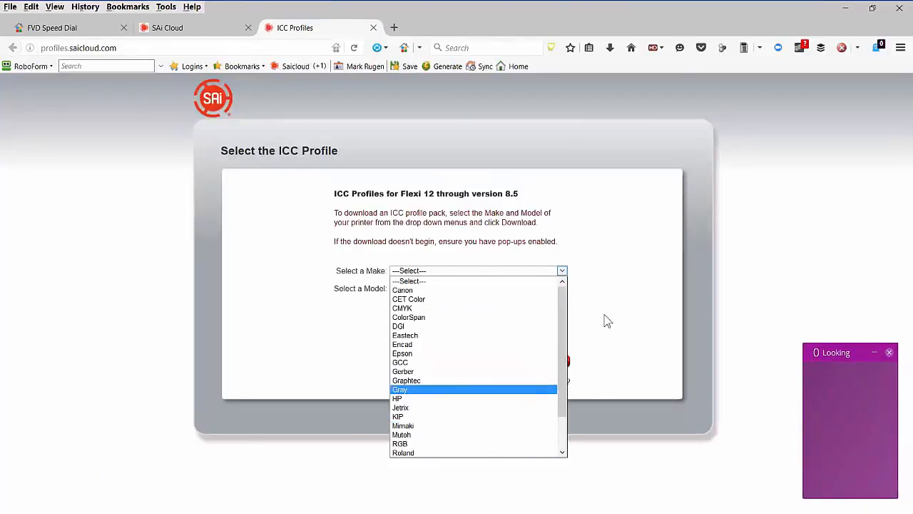
pyautogui.scroll(-2, 446, 321)
pyautogui.click(576, 310)
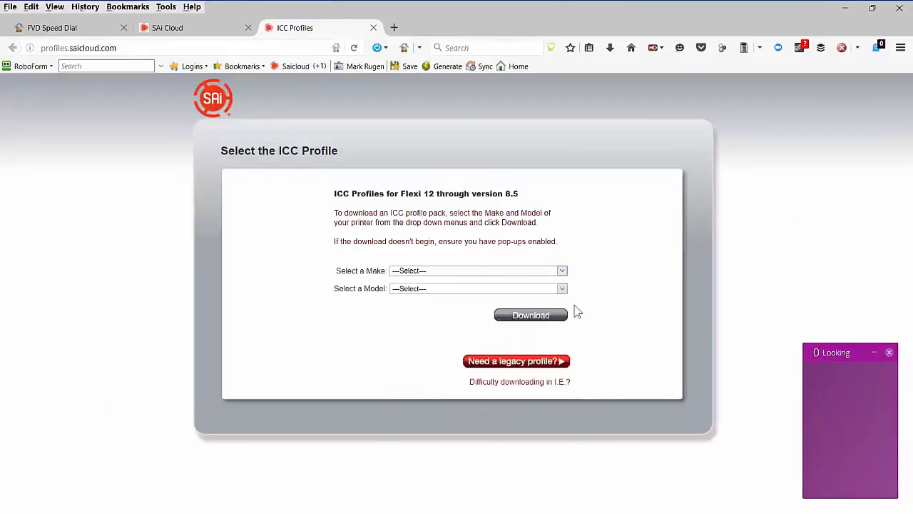
pyautogui.click(459, 293)
pyautogui.click(328, 343)
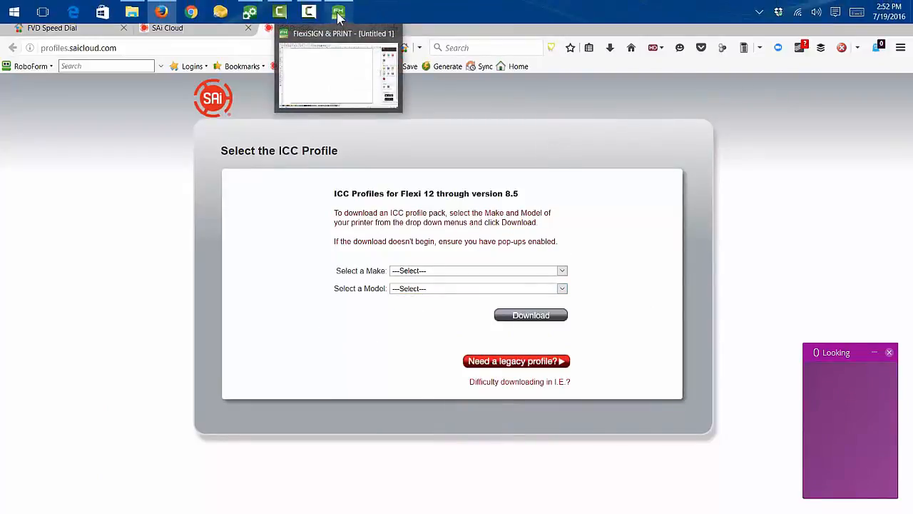
pyautogui.click(339, 11)
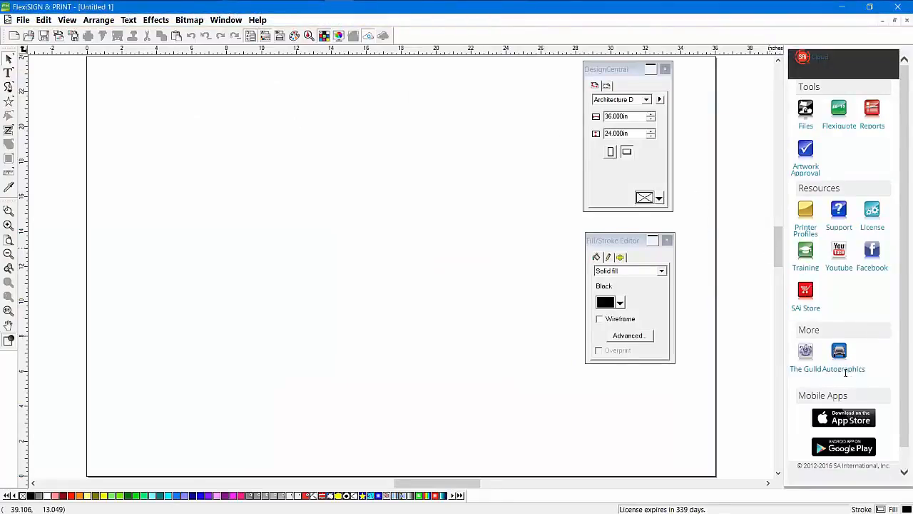
pyautogui.click(844, 373)
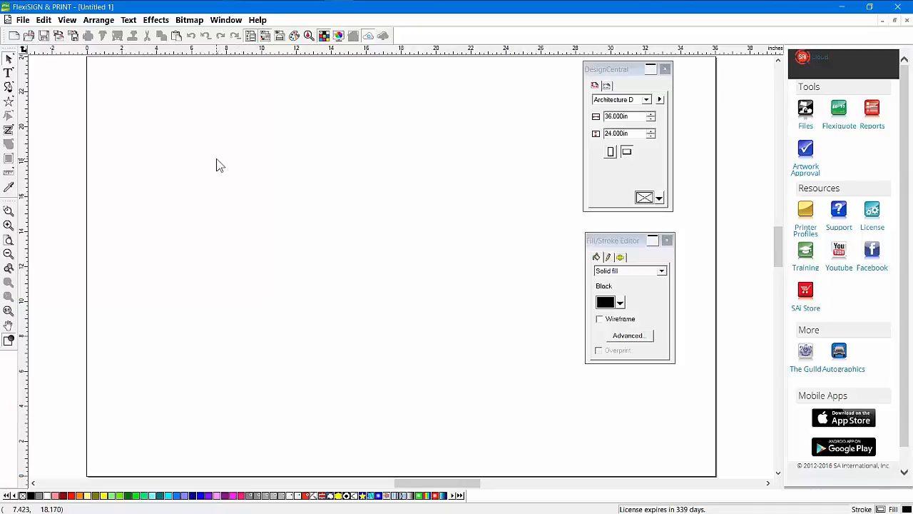
pyautogui.click(23, 21)
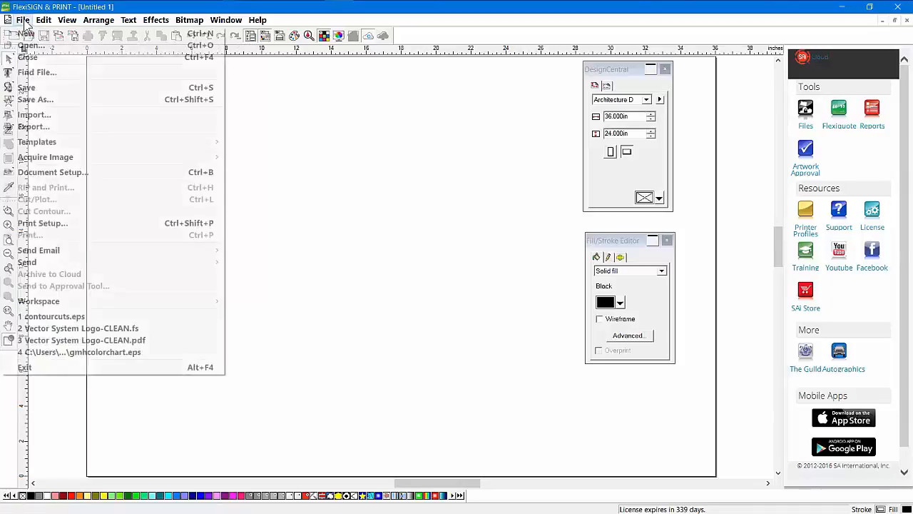
pyautogui.moveTo(154, 301)
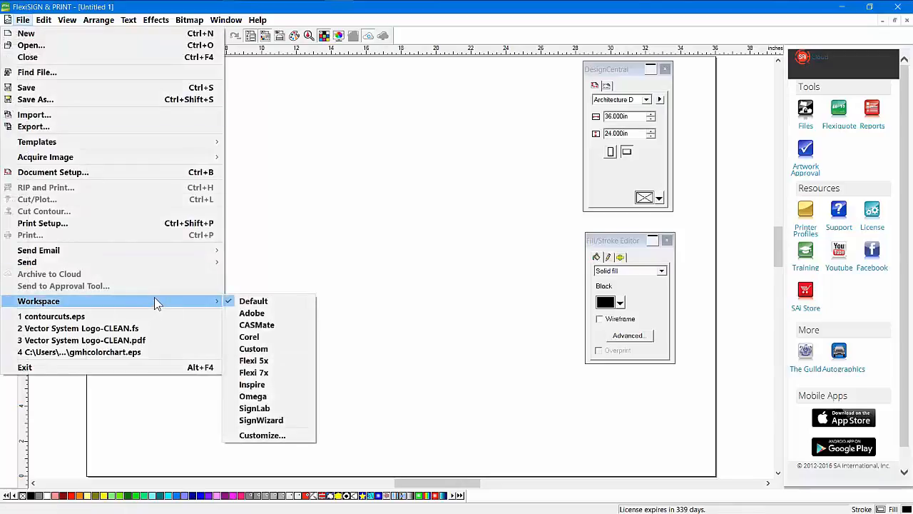
pyautogui.click(253, 314)
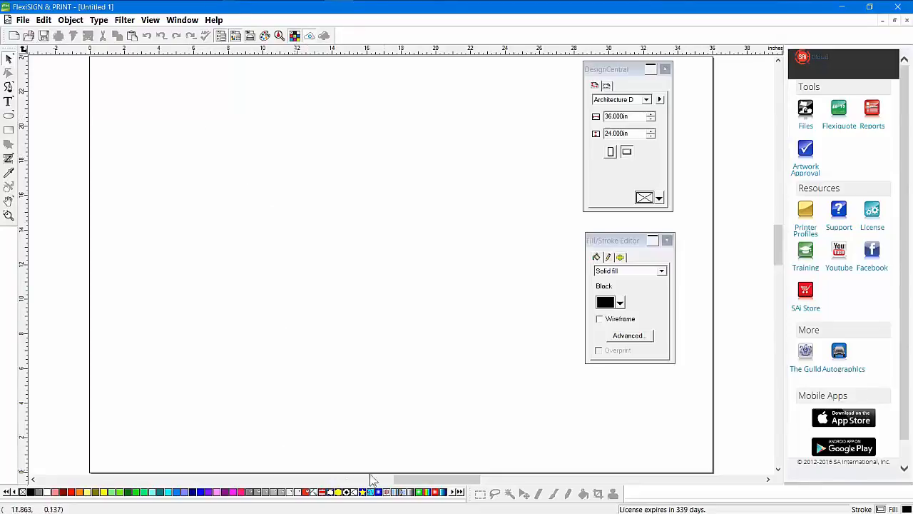
pyautogui.click(22, 20)
pyautogui.moveTo(205, 330)
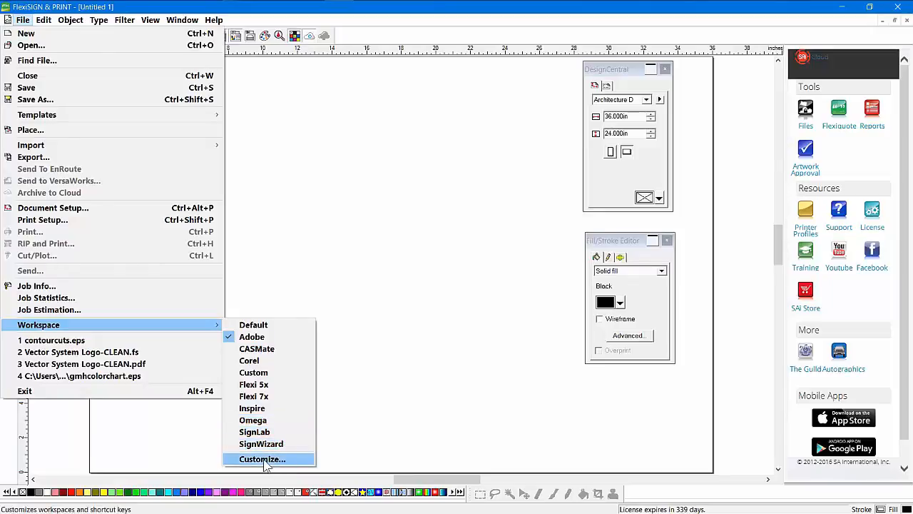
pyautogui.click(267, 326)
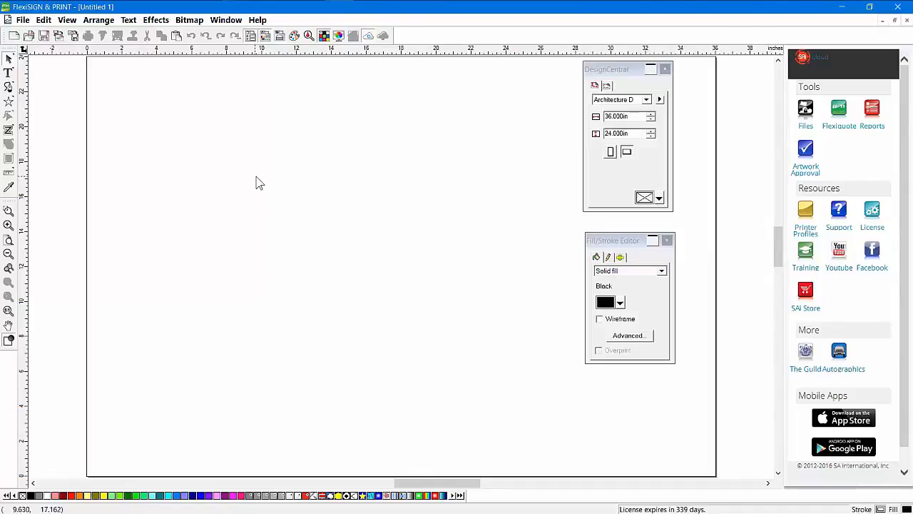
pyautogui.rightClick(271, 157)
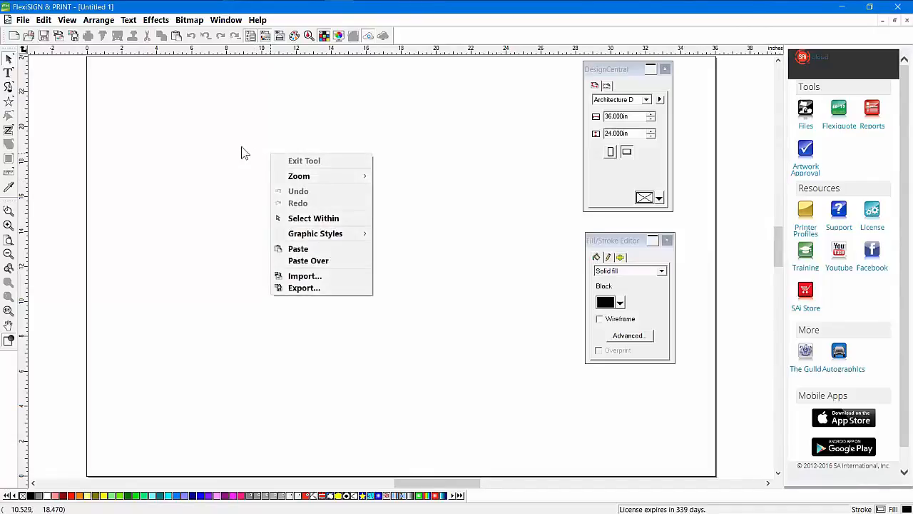
pyautogui.rightClick(12, 149)
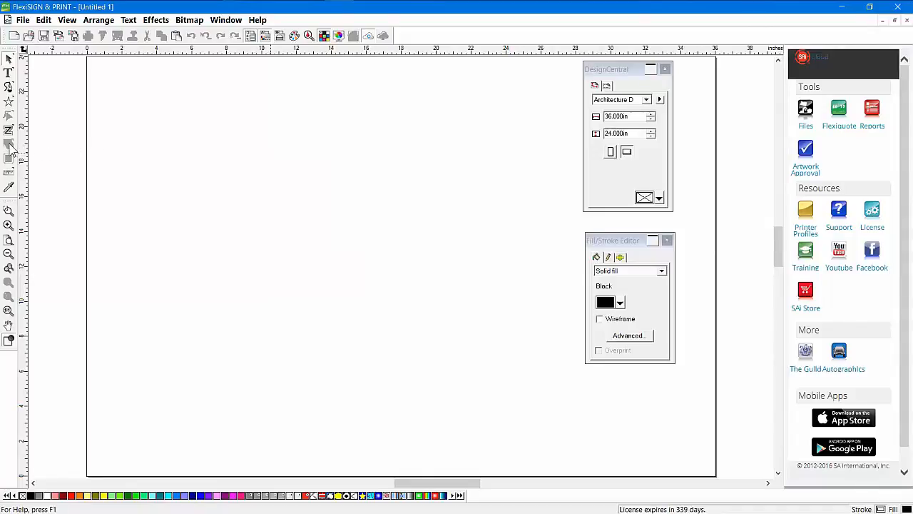
pyautogui.rightClick(11, 147)
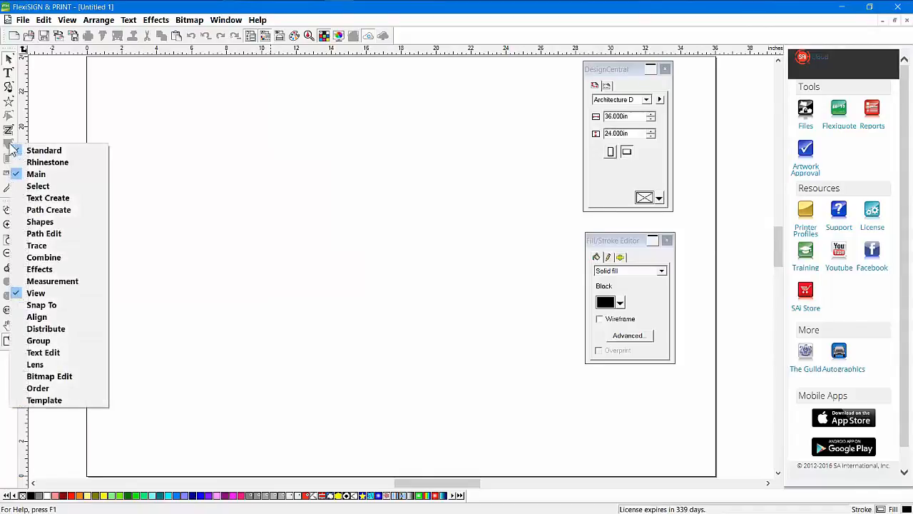
pyautogui.click(194, 39)
pyautogui.rightClick(194, 39)
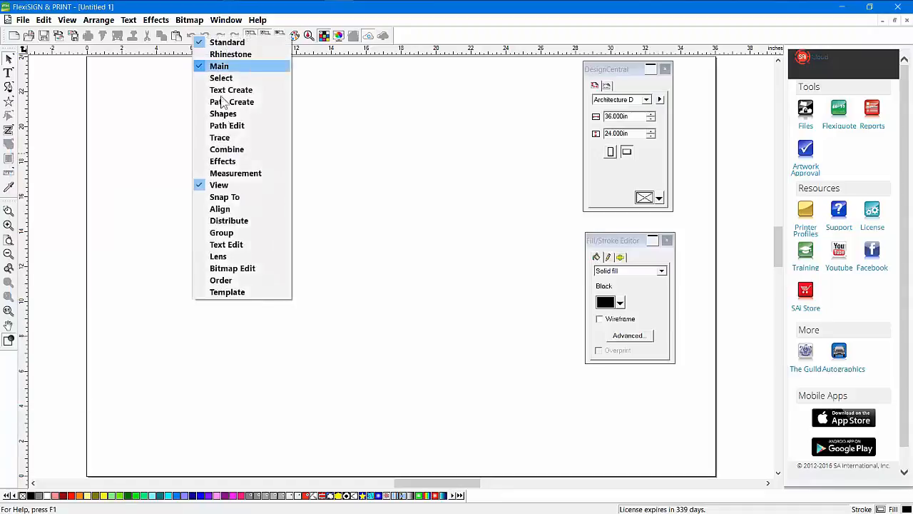
pyautogui.click(397, 55)
pyautogui.rightClick(395, 52)
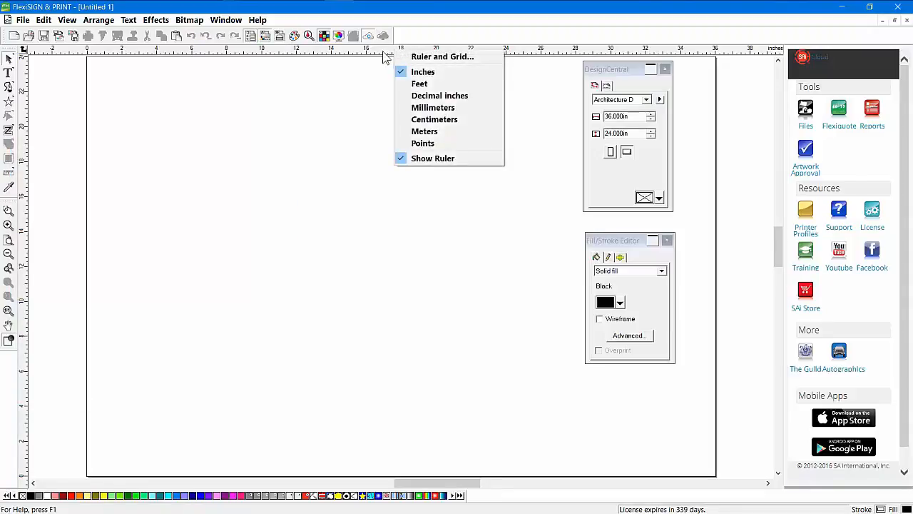
pyautogui.rightClick(223, 498)
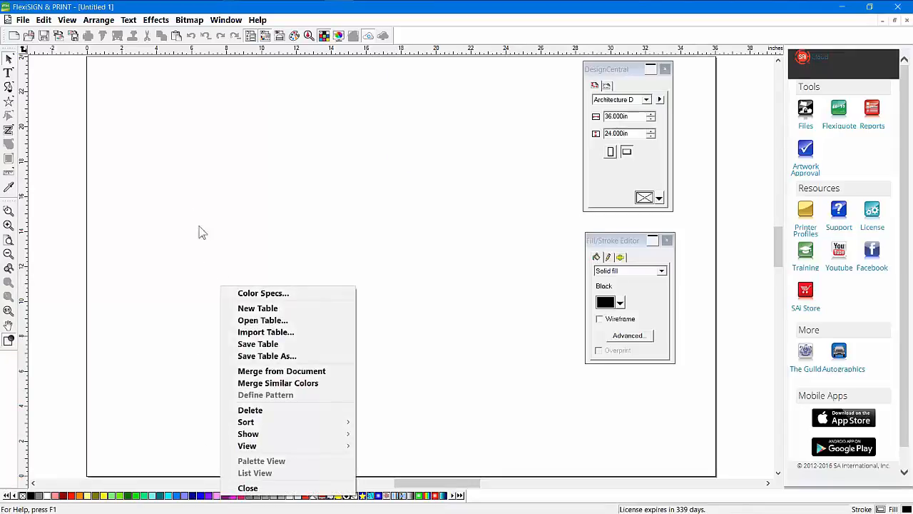
pyautogui.click(208, 150)
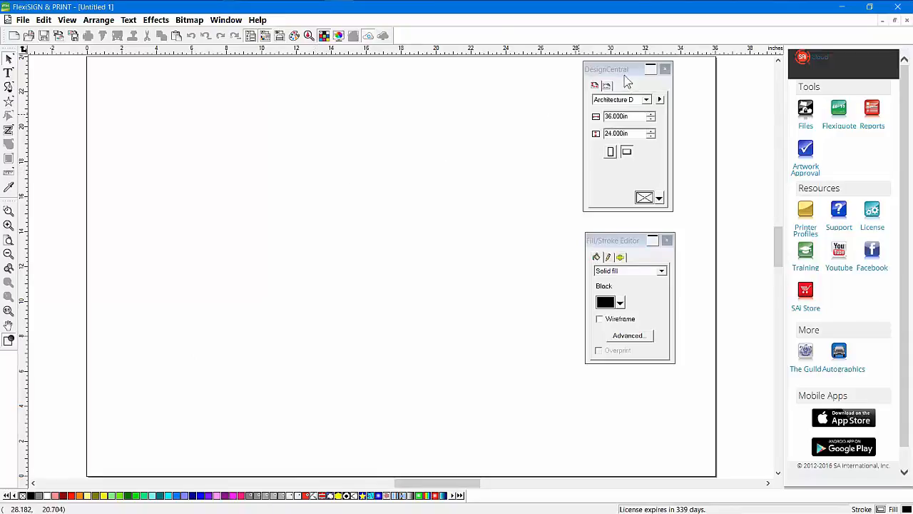
# Reposition the page settings panel near the centre of the page
pyautogui.moveTo(622, 74); pyautogui.dragTo(444, 97)
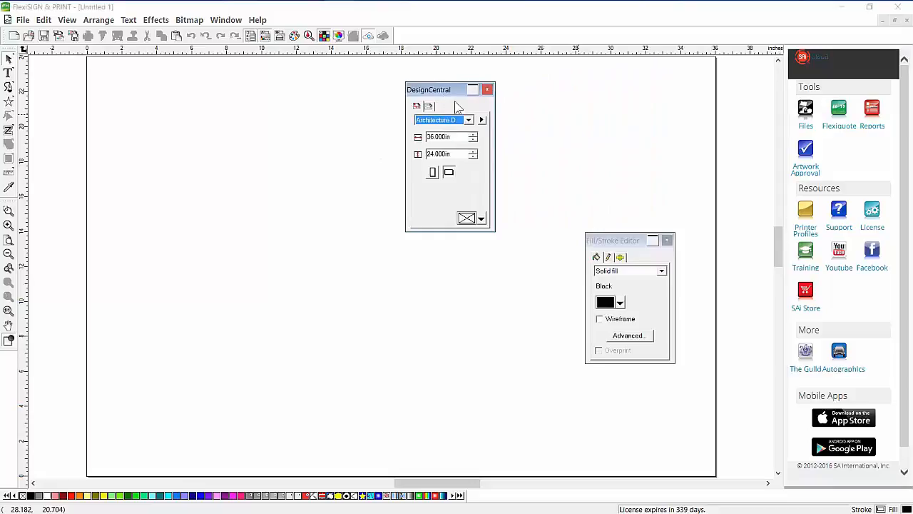
pyautogui.moveTo(436, 91); pyautogui.dragTo(347, 98)
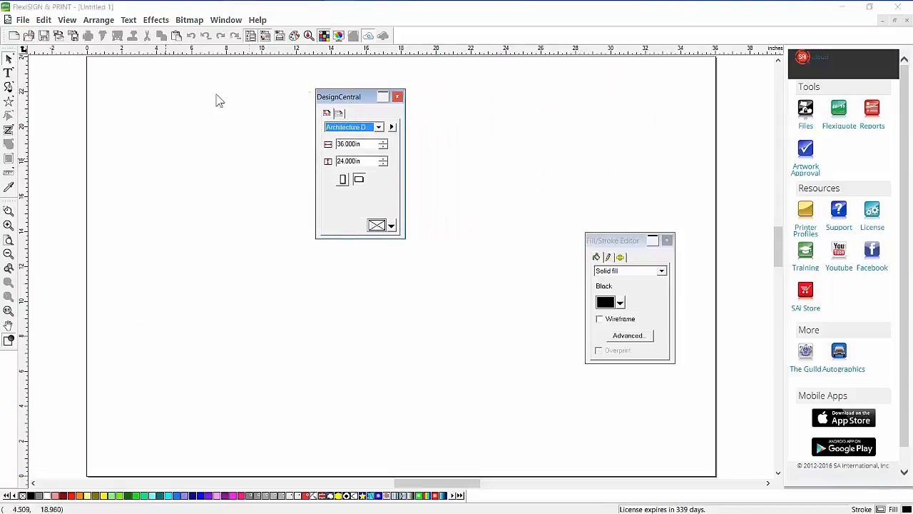
pyautogui.click(473, 203)
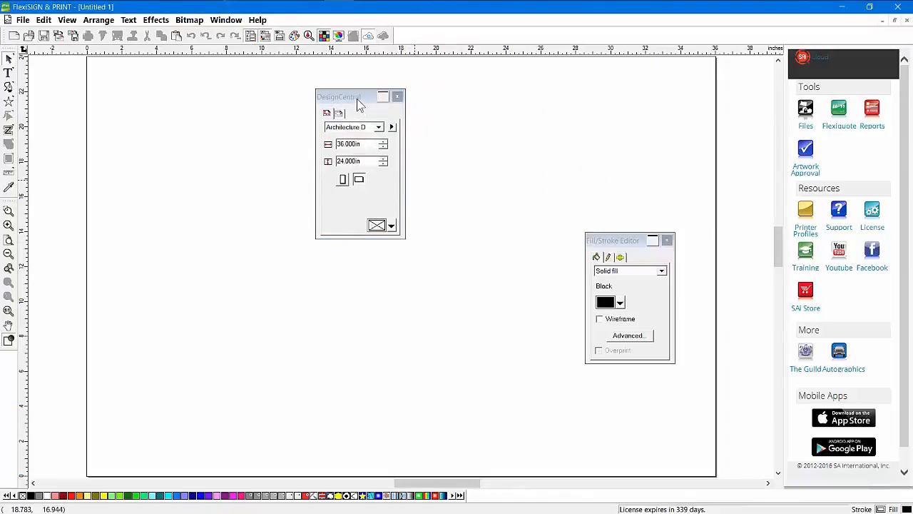
pyautogui.moveTo(359, 103); pyautogui.dragTo(346, 108)
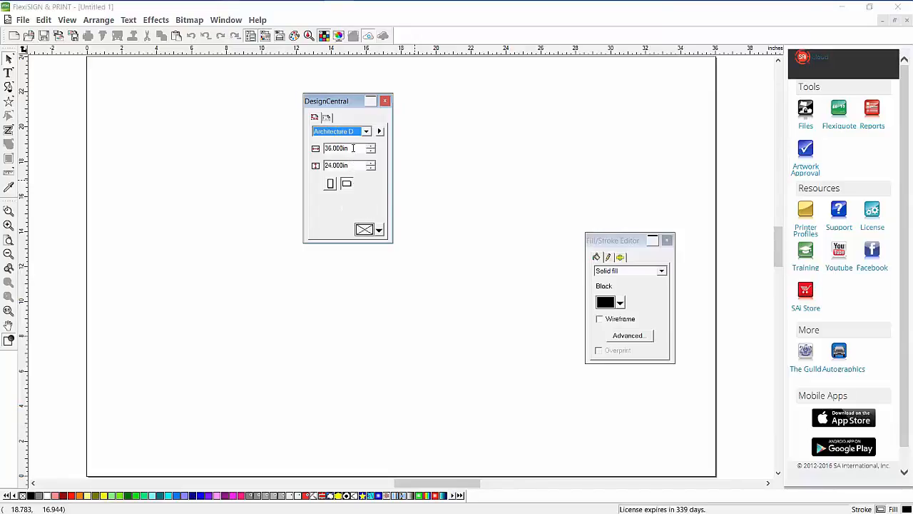
# Set the page width to 6ft (72in), then halve it to 36in
pyautogui.moveTo(353, 147); pyautogui.dragTo(315, 153)
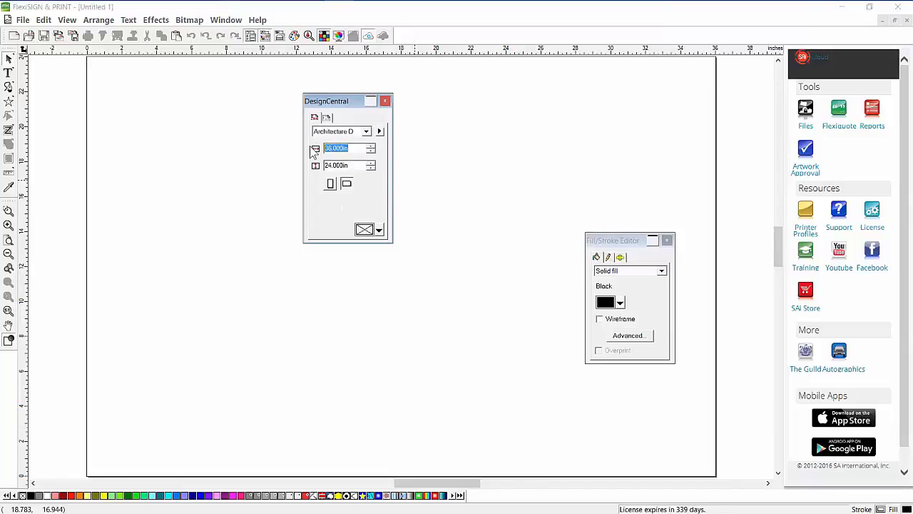
pyautogui.write('6ft')
pyautogui.press('Tab')
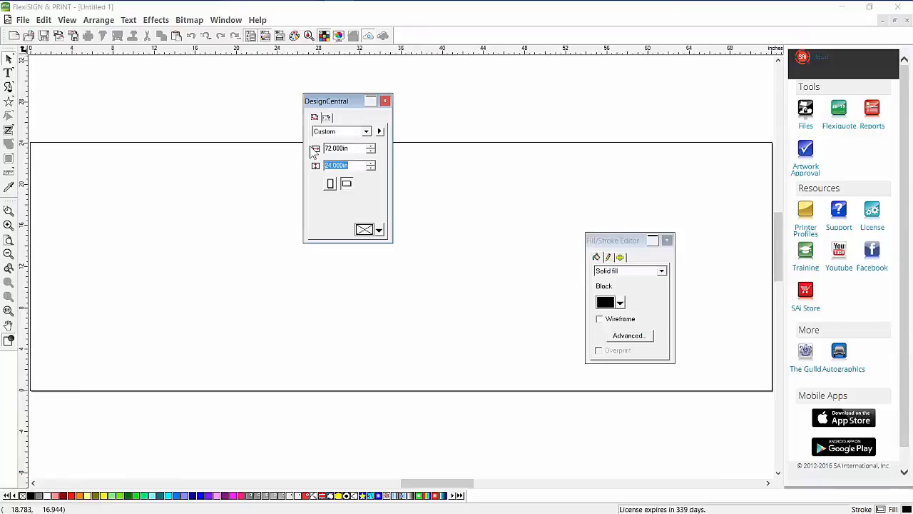
pyautogui.click(349, 148)
pyautogui.press('Tab')
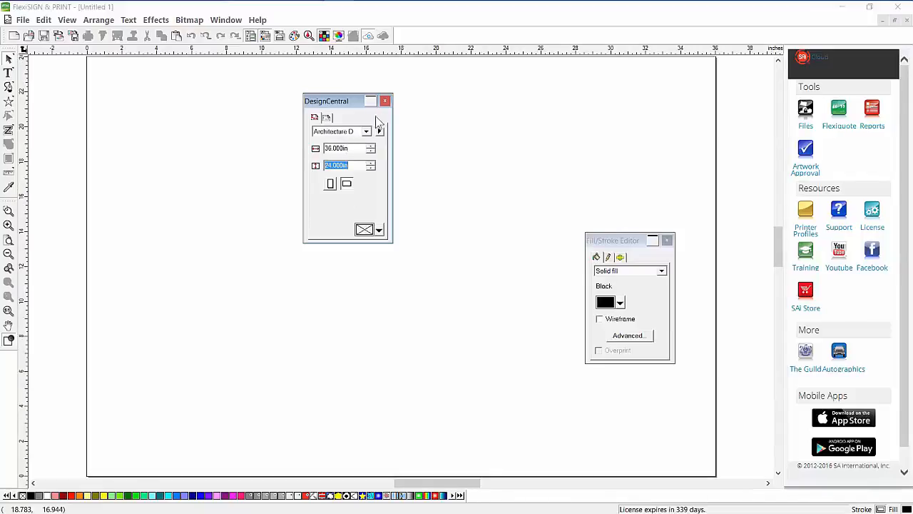
# Double the width with 200%, then set it to 36-3/16in (36.188in)
pyautogui.hotkey('shift', 'Tab')
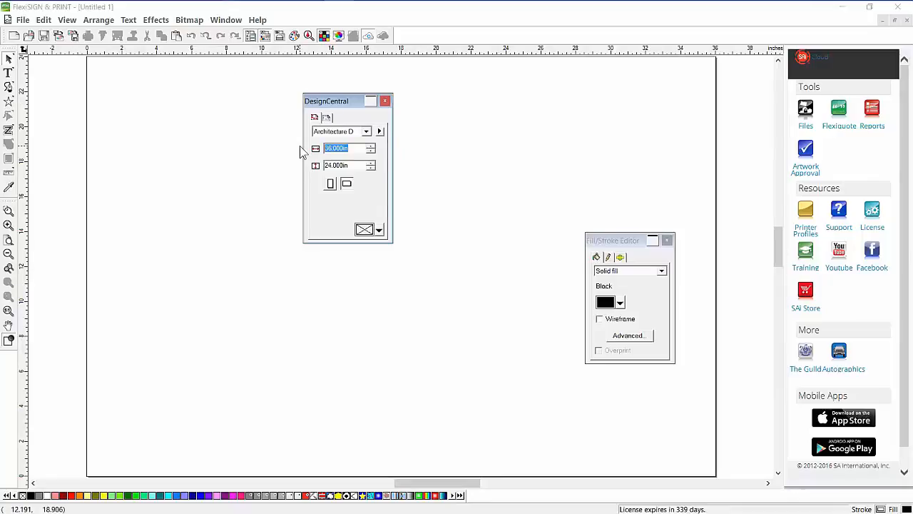
pyautogui.write('200')
pyautogui.write('%')
pyautogui.click(356, 166)
pyautogui.doubleClick(354, 147)
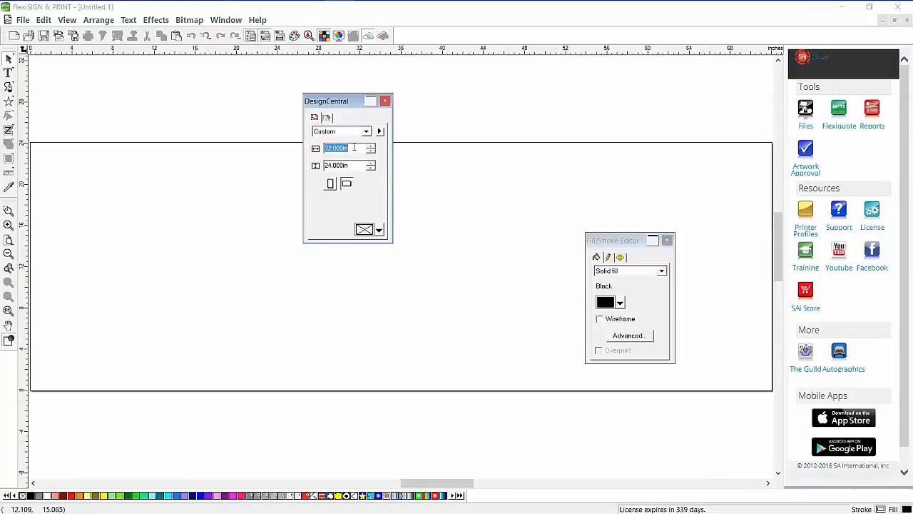
pyautogui.write('36.188in')
pyautogui.press('Return')
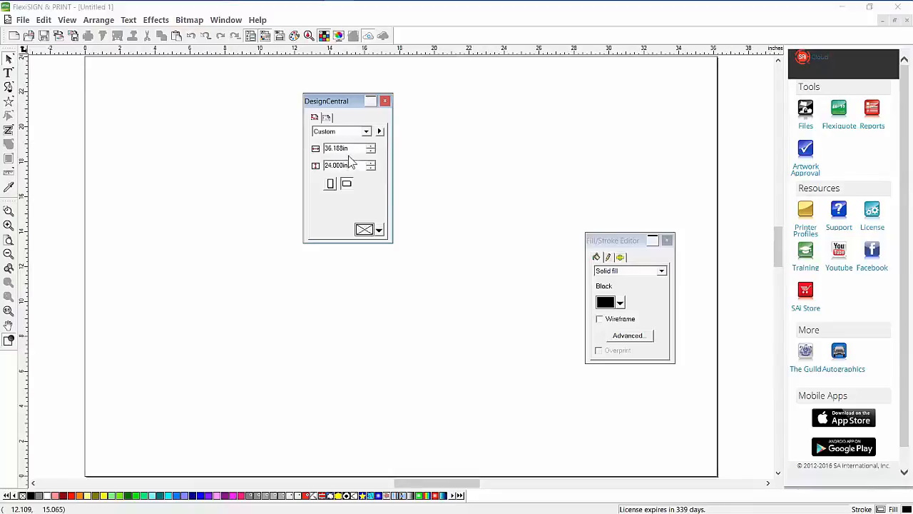
pyautogui.click(208, 132)
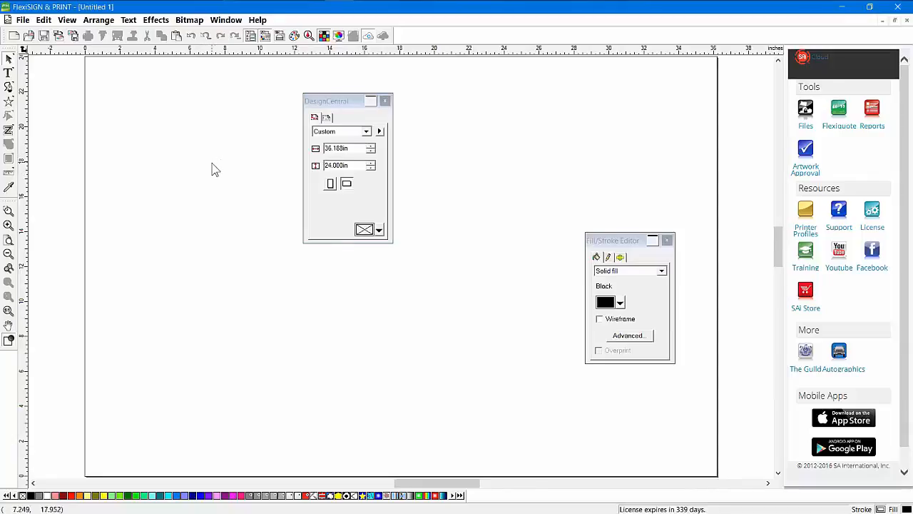
pyautogui.click(321, 112)
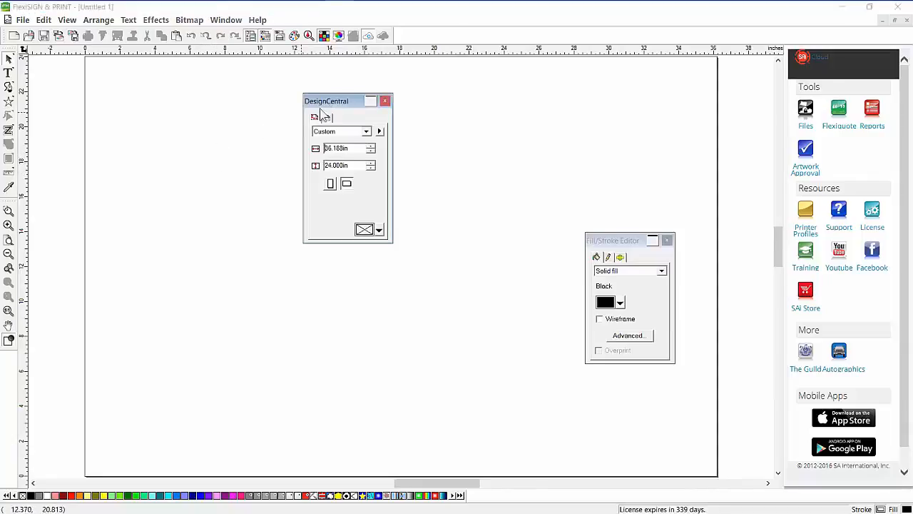
pyautogui.click(9, 72)
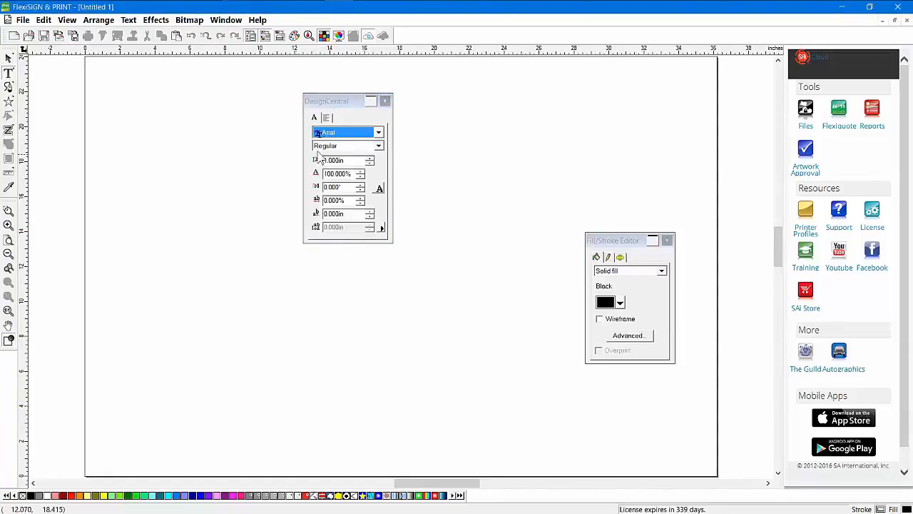
pyautogui.click(10, 103)
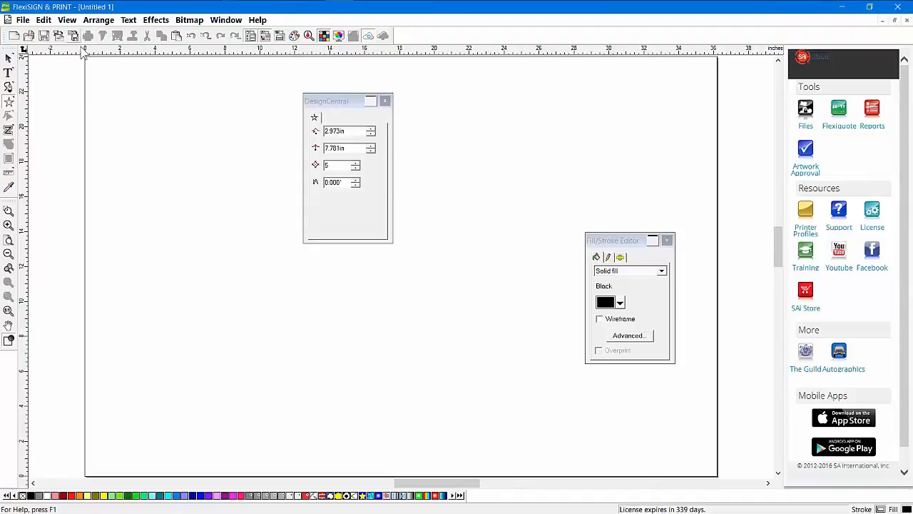
pyautogui.click(9, 57)
pyautogui.moveTo(341, 100); pyautogui.dragTo(461, 108)
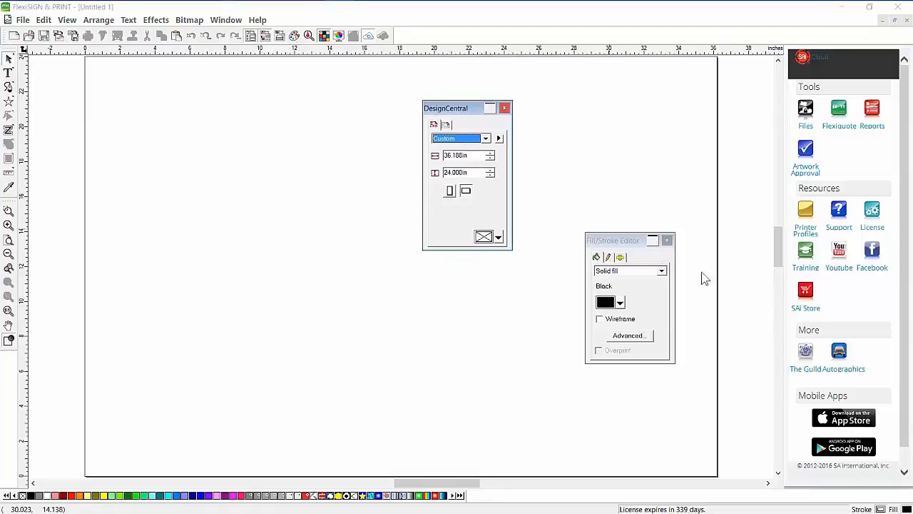
# Draw a large rectangle in the upper left of the page
pyautogui.moveTo(458, 109); pyautogui.dragTo(629, 82)
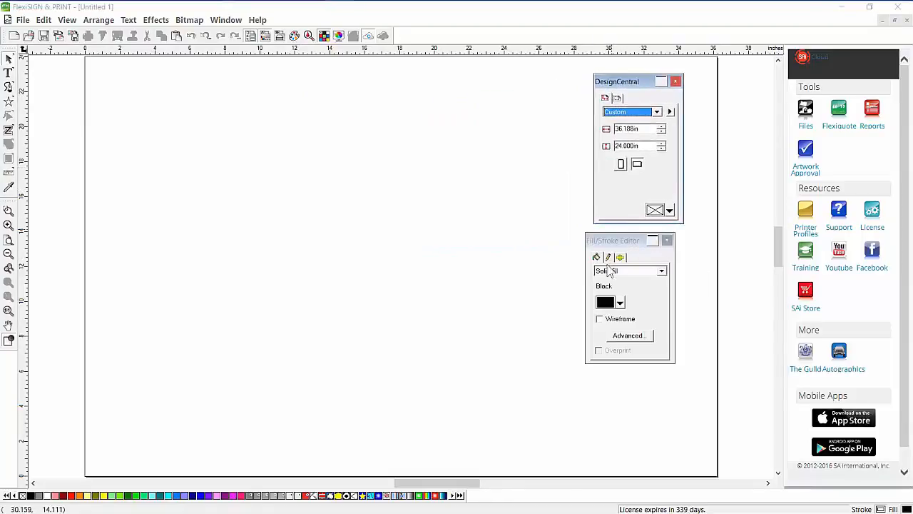
pyautogui.moveTo(608, 241)
pyautogui.mouseDown()
pyautogui.moveTo(322, 167)
pyautogui.moveTo(394, 116)
pyautogui.moveTo(504, 156)
pyautogui.mouseUp()
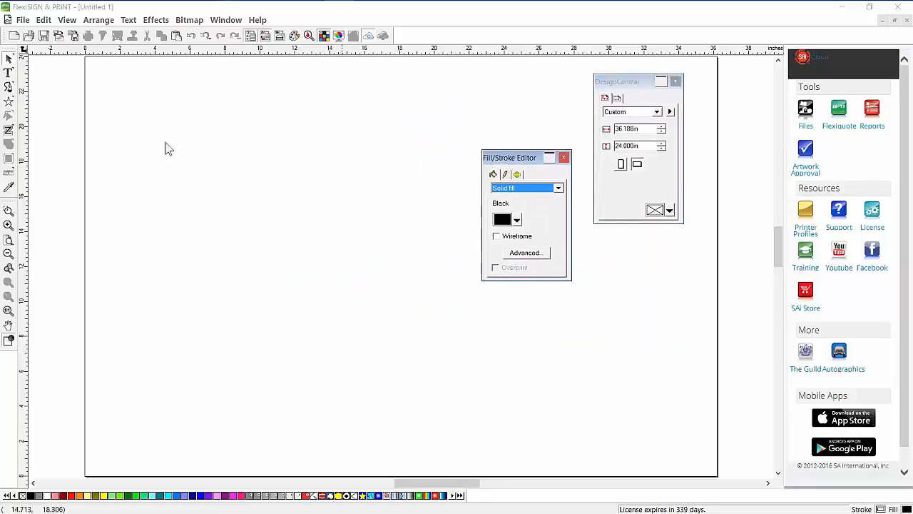
pyautogui.moveTo(9, 107); pyautogui.dragTo(29, 106)
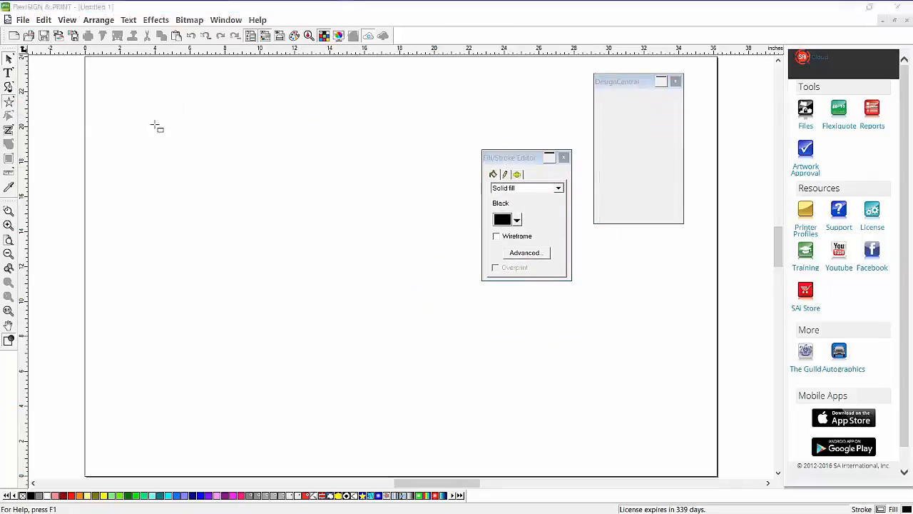
pyautogui.moveTo(146, 107); pyautogui.dragTo(366, 287)
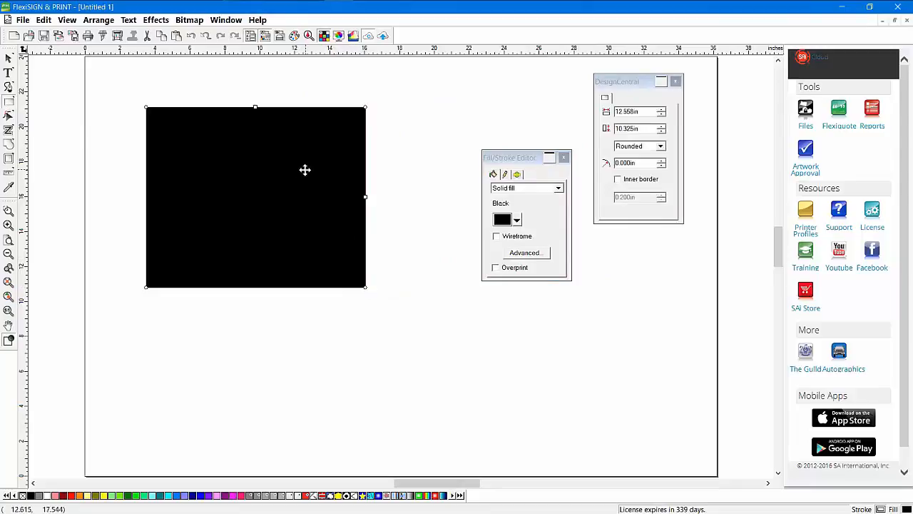
# Try pattern and gradient fills, settle on fish-scale, then draw small stars below the rectangle
pyautogui.click(347, 496)
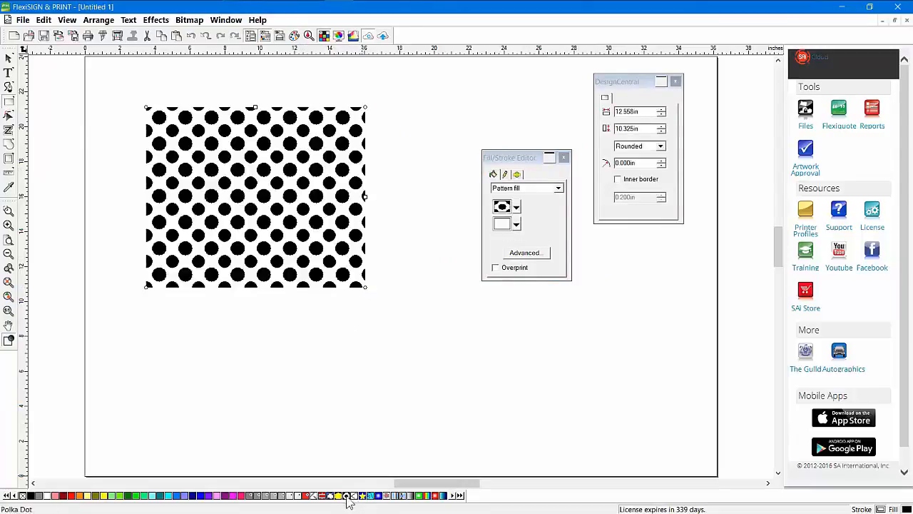
pyautogui.click(339, 496)
pyautogui.click(377, 496)
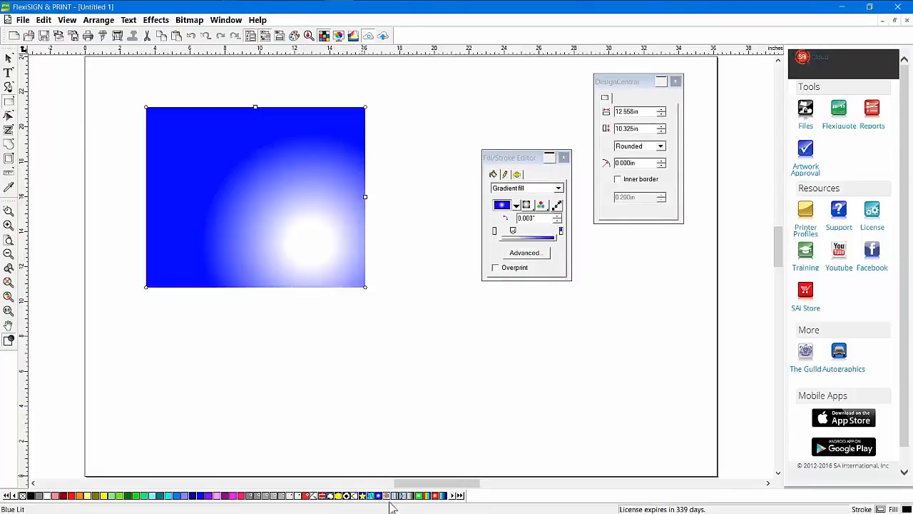
pyautogui.click(403, 495)
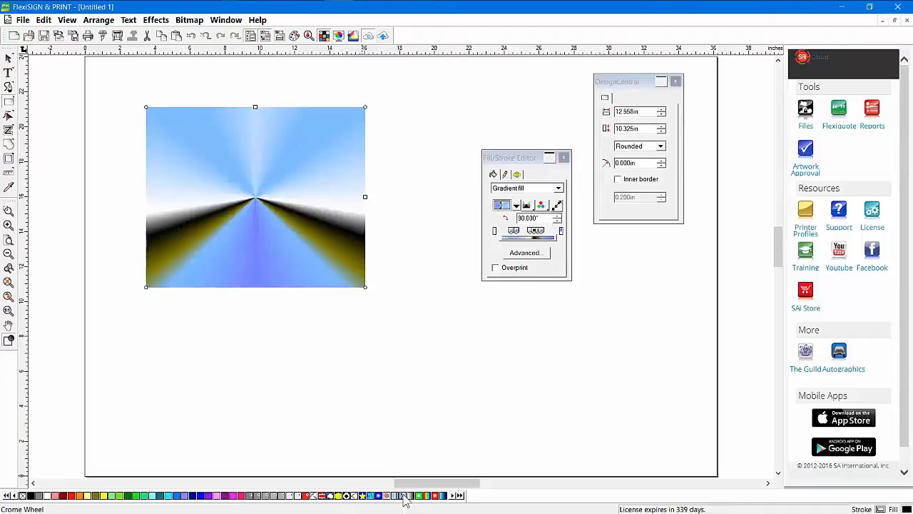
pyautogui.click(354, 497)
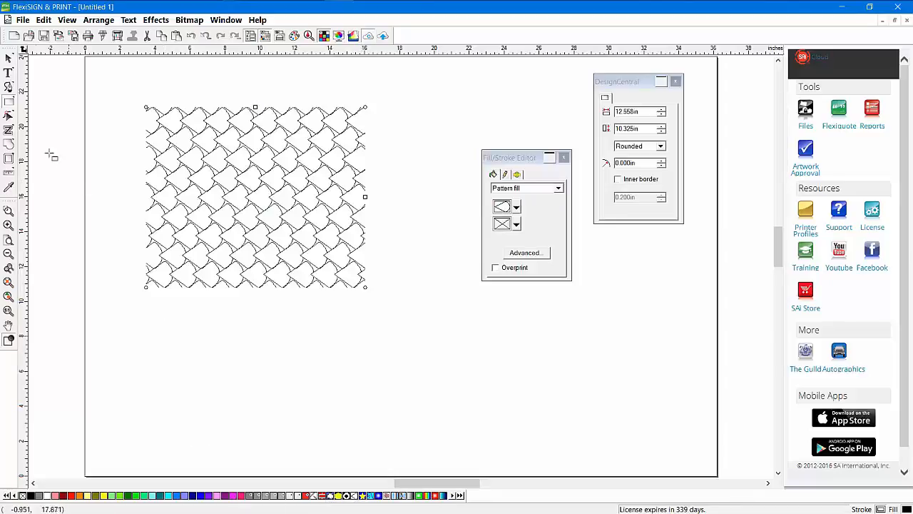
pyautogui.moveTo(8, 102); pyautogui.dragTo(88, 106)
pyautogui.moveTo(221, 344)
pyautogui.mouseDown()
pyautogui.moveTo(229, 355)
pyautogui.moveTo(237, 349)
pyautogui.moveTo(229, 340)
pyautogui.mouseUp()
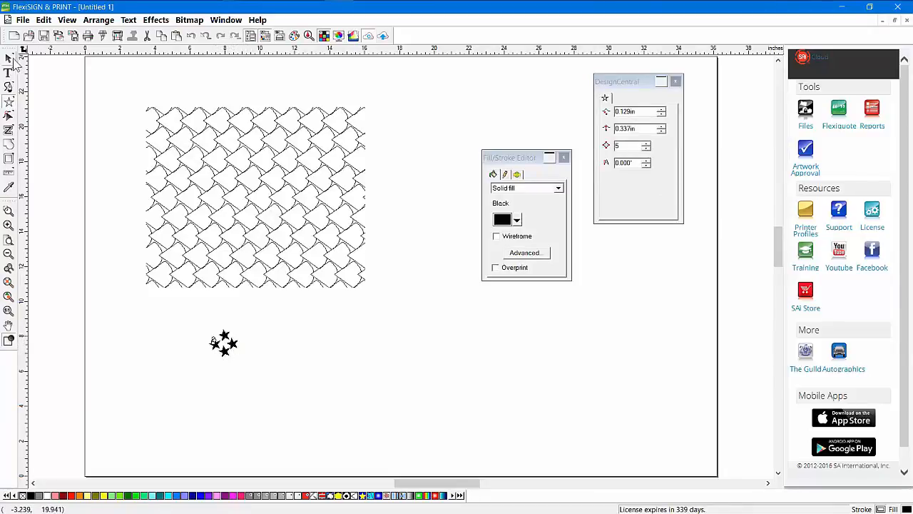
# Fill the stars cyan, then make the lower star pink and its neighbour green
pyautogui.click(8, 57)
pyautogui.click(174, 496)
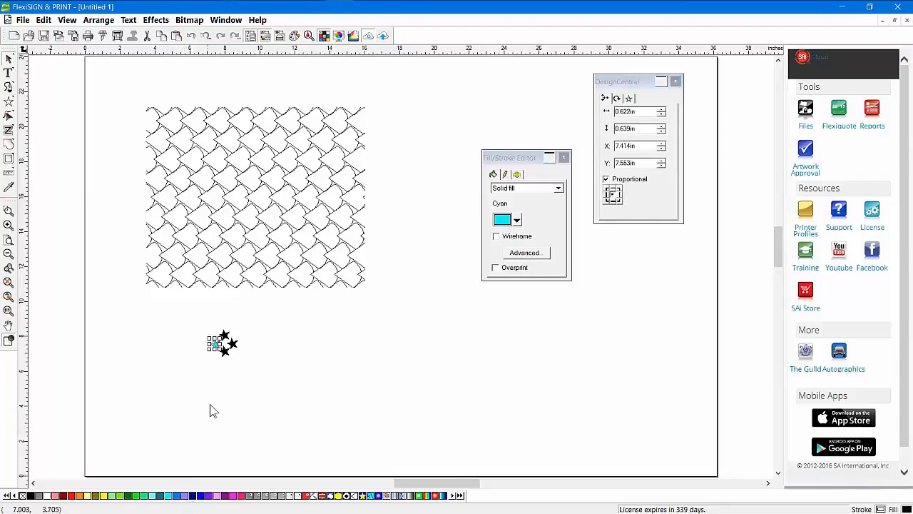
pyautogui.click(224, 358)
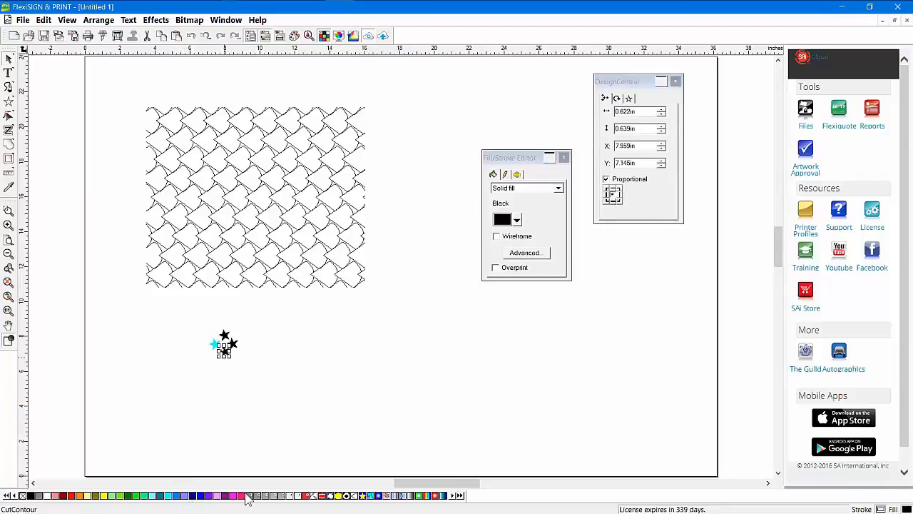
pyautogui.click(245, 496)
pyautogui.click(233, 343)
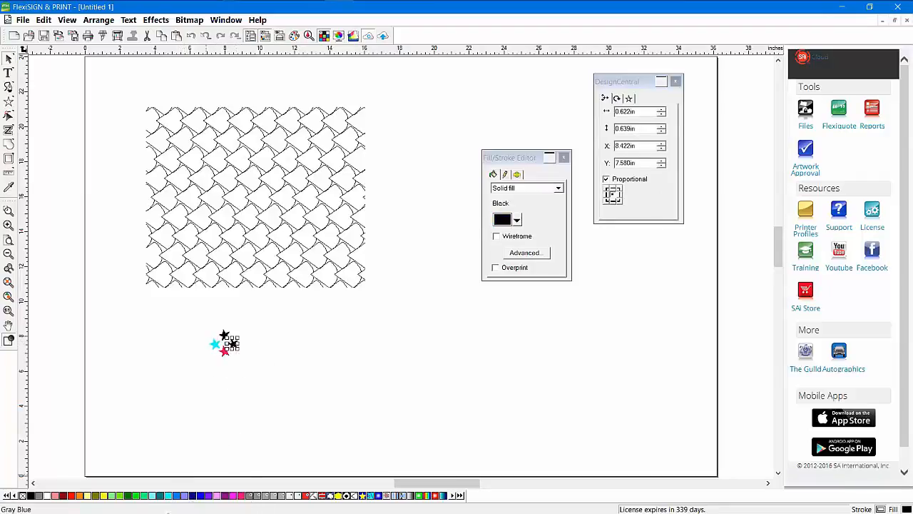
pyautogui.click(142, 498)
# Turn the top star Manilla Yellow and select the whole star cluster
pyautogui.click(224, 336)
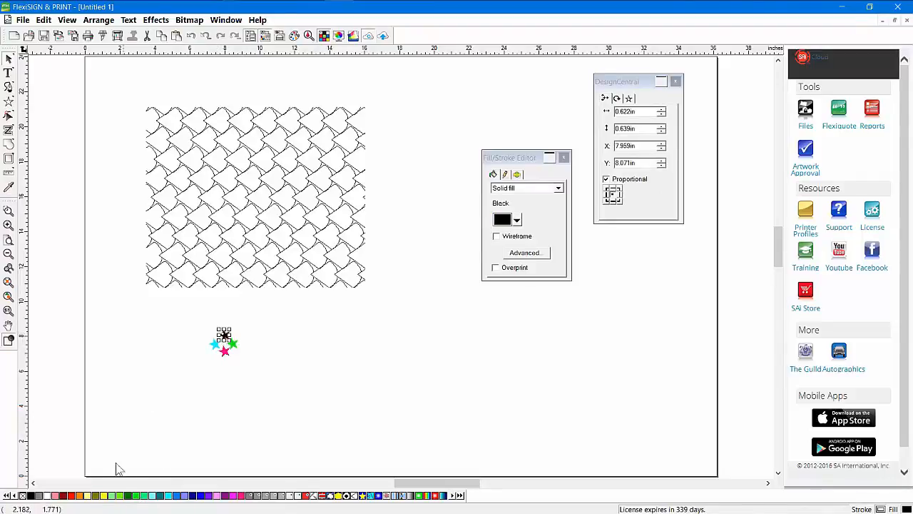
pyautogui.click(72, 496)
pyautogui.click(235, 377)
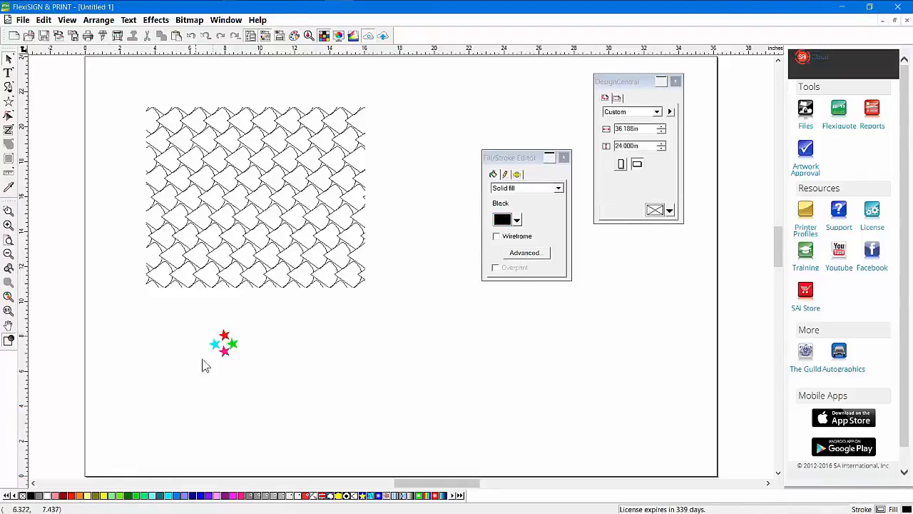
pyautogui.click(226, 342)
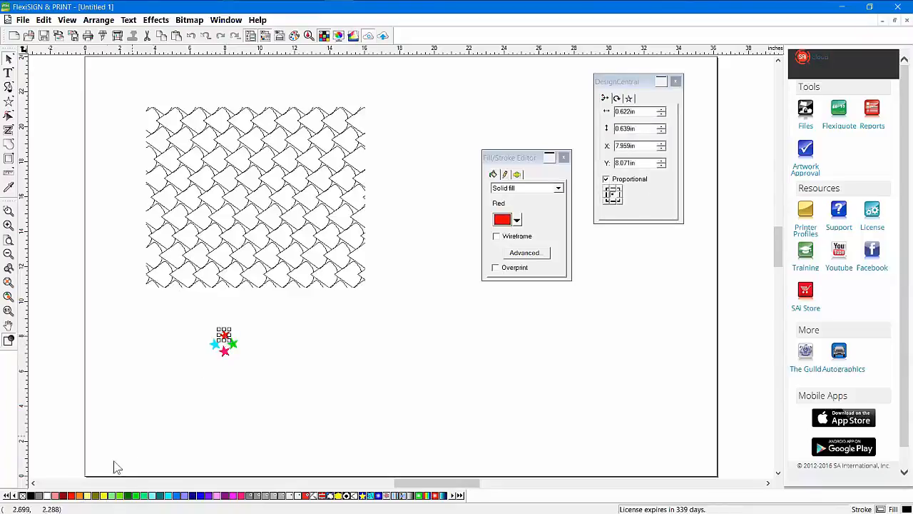
pyautogui.click(89, 495)
pyautogui.click(182, 396)
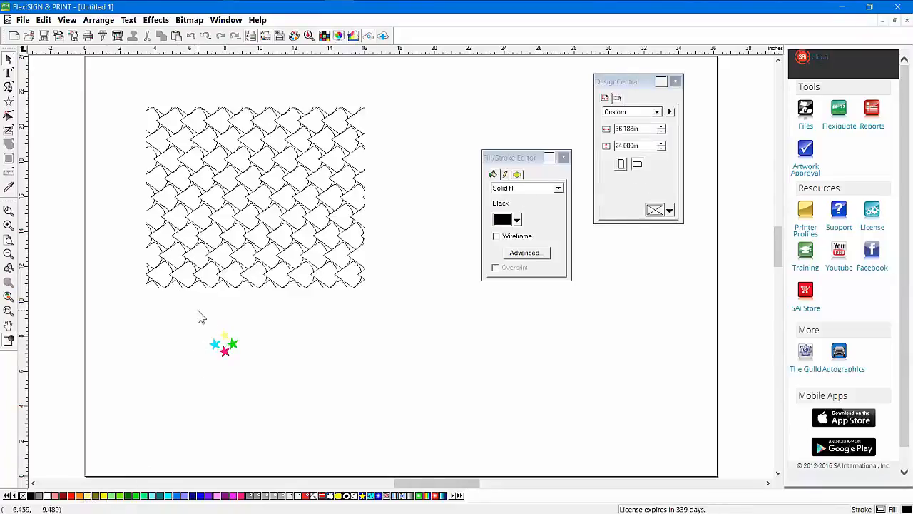
pyautogui.moveTo(189, 325); pyautogui.dragTo(290, 392)
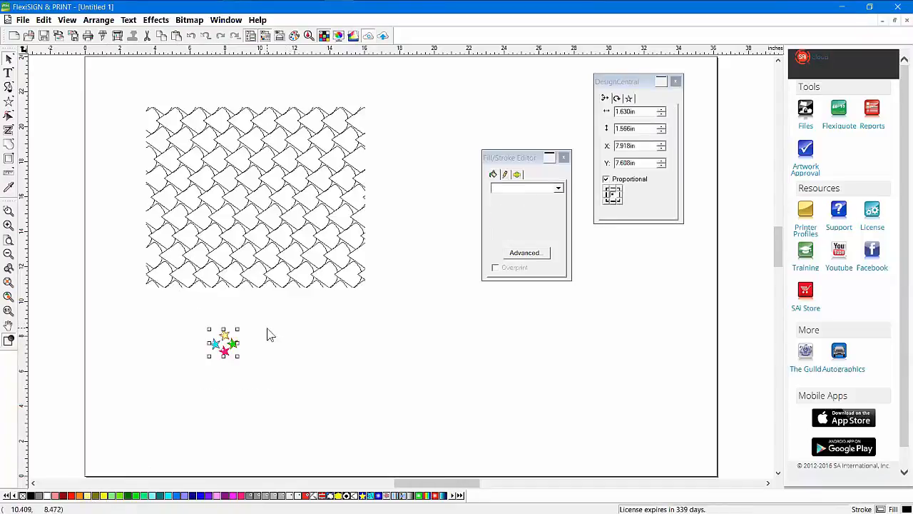
# Define the star cluster as a pattern and apply it to the rectangle
pyautogui.rightClick(331, 500)
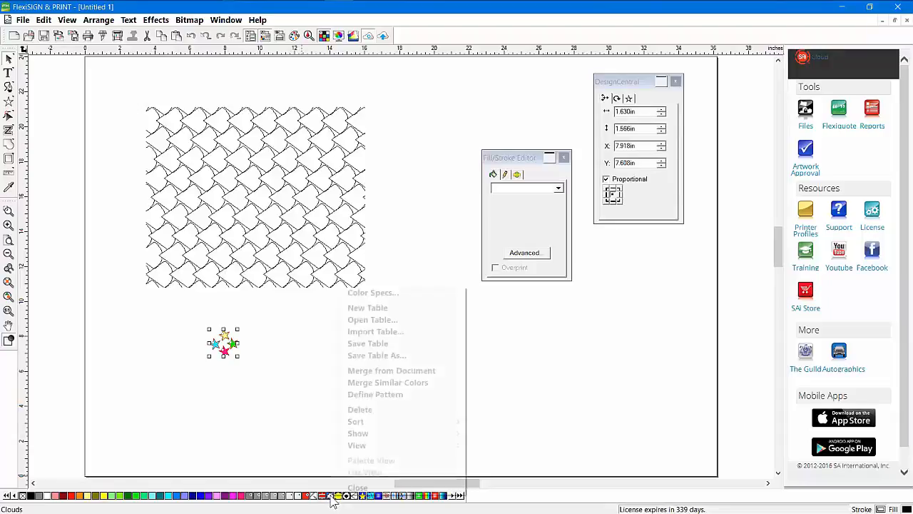
pyautogui.click(368, 397)
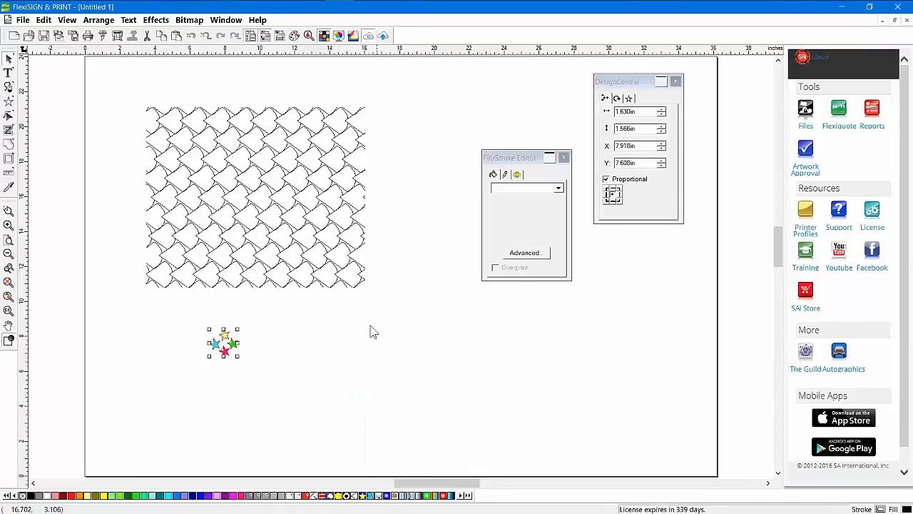
pyautogui.click(293, 176)
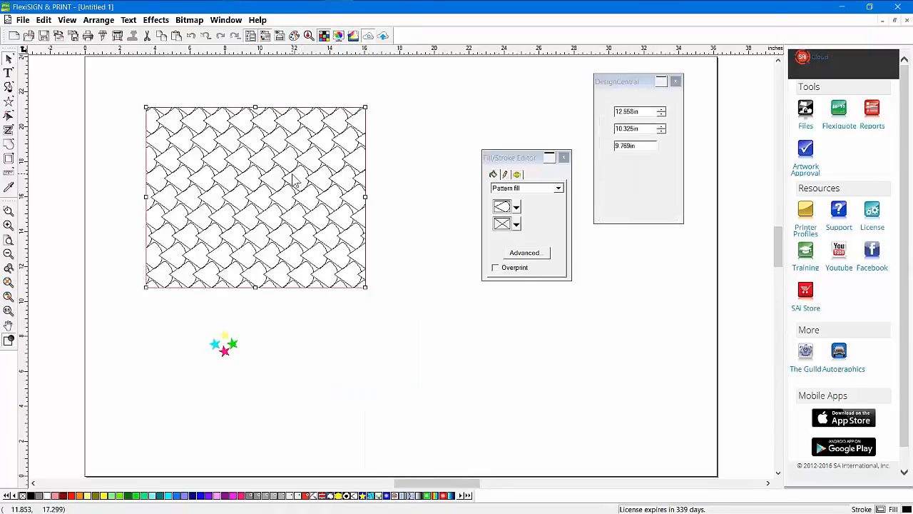
pyautogui.click(378, 496)
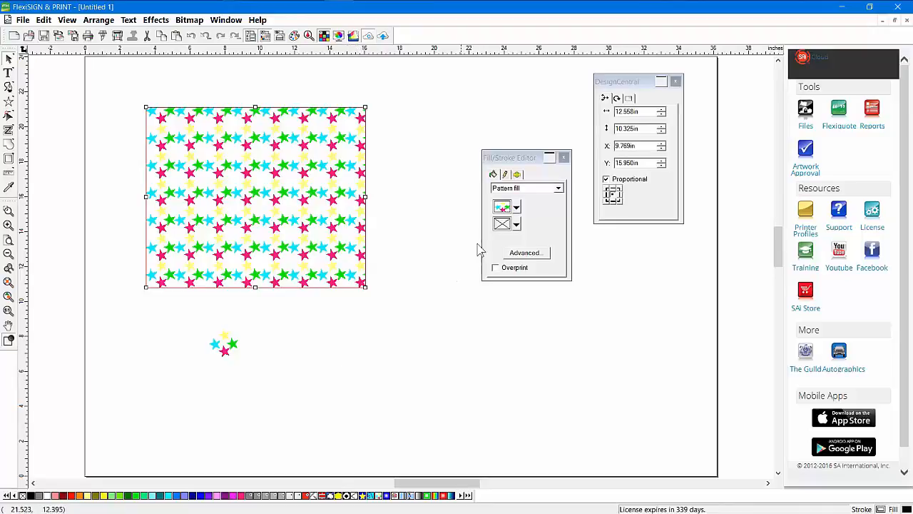
# Set the pattern background to black, then give the rectangle a solid black fill
pyautogui.click(516, 225)
pyautogui.click(512, 258)
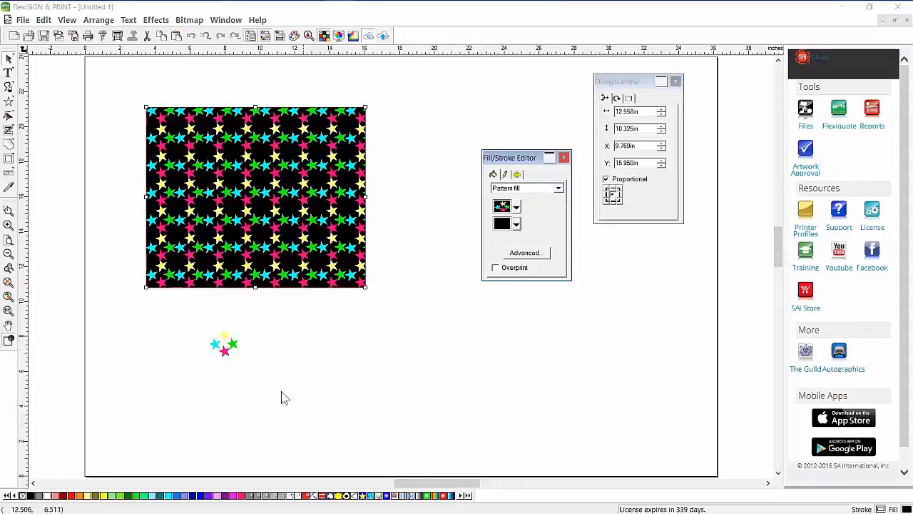
pyautogui.click(31, 496)
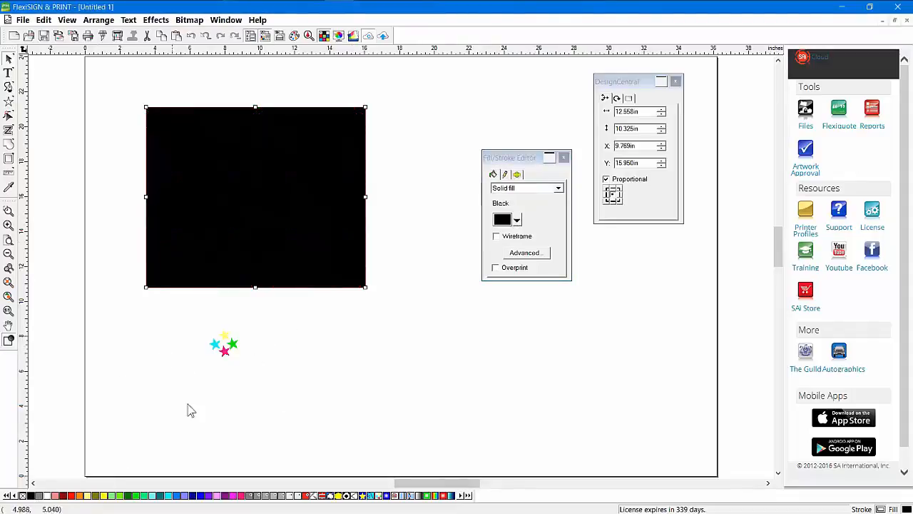
# Delete the star cluster and draw a large five-point star below the rectangle
pyautogui.moveTo(198, 319); pyautogui.dragTo(280, 379)
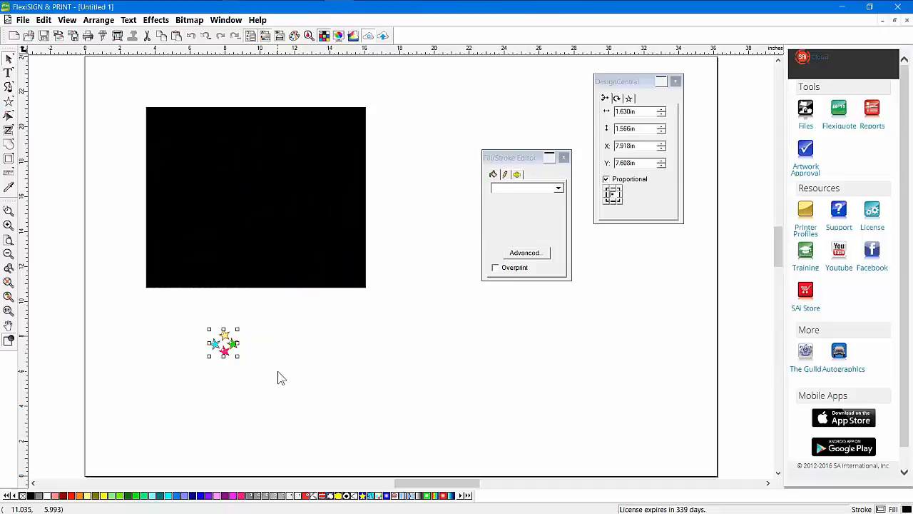
pyautogui.press('Delete')
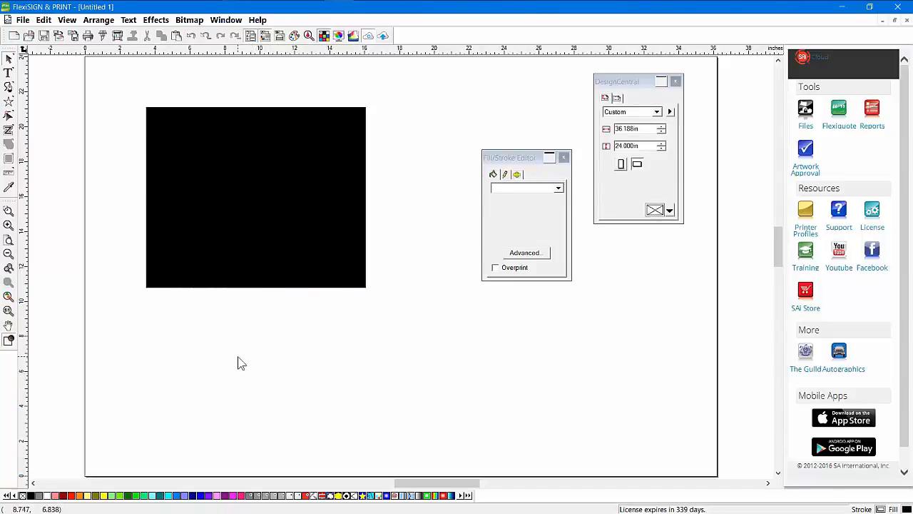
pyautogui.moveTo(263, 210); pyautogui.dragTo(228, 183)
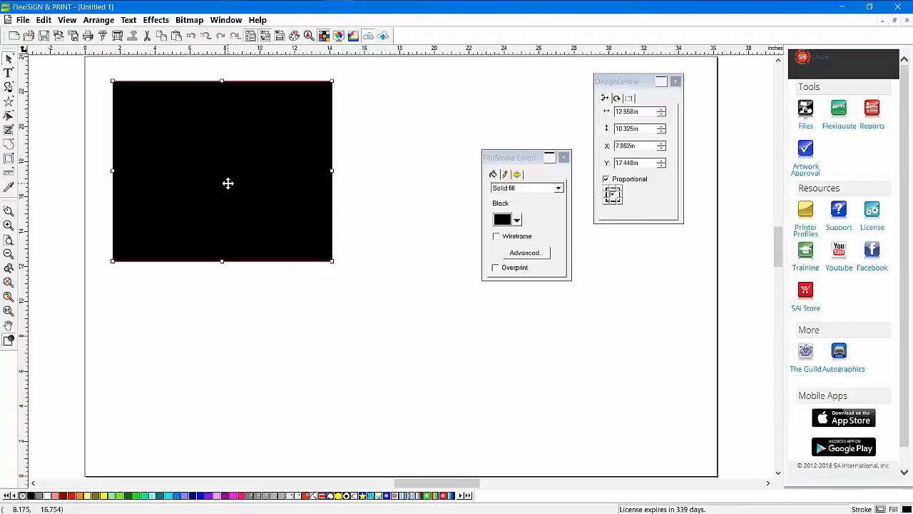
pyautogui.click(9, 101)
pyautogui.moveTo(231, 378); pyautogui.dragTo(232, 300)
# Delete the black rectangle and move the star up toward the top left
pyautogui.click(9, 58)
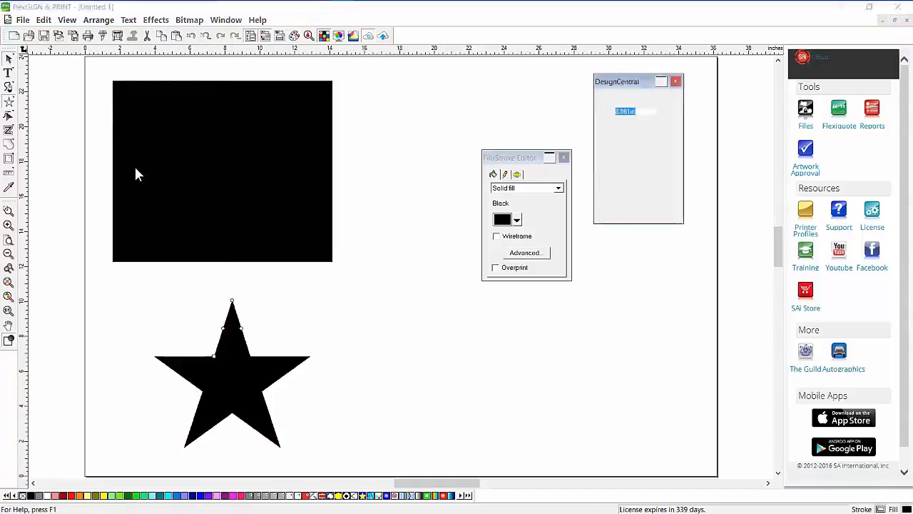
pyautogui.click(213, 129)
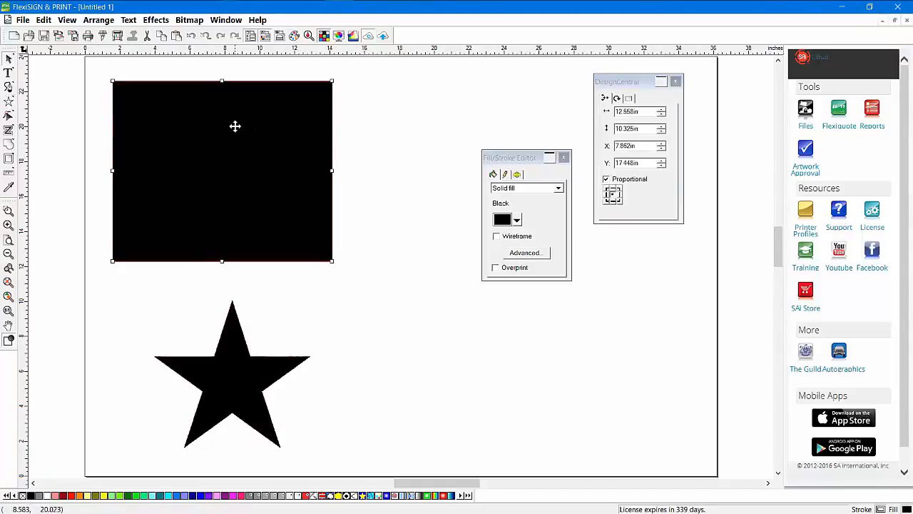
pyautogui.click(216, 370)
pyautogui.click(283, 193)
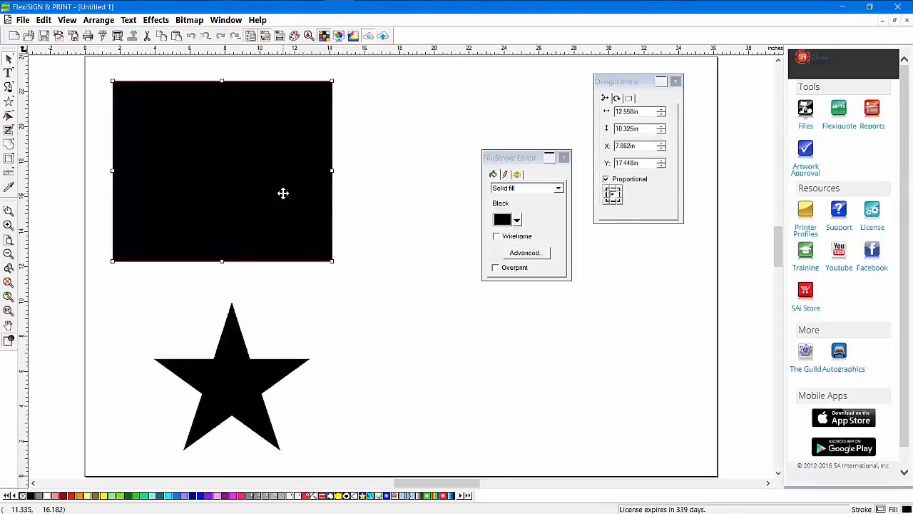
pyautogui.press('Delete')
pyautogui.moveTo(233, 372); pyautogui.dragTo(228, 189)
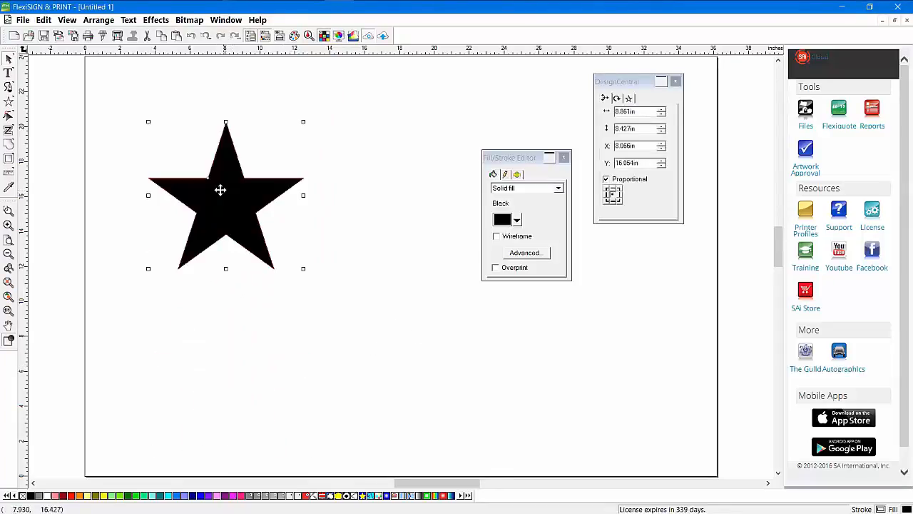
# Fill the star red and add a shadow effect to it
pyautogui.click(72, 496)
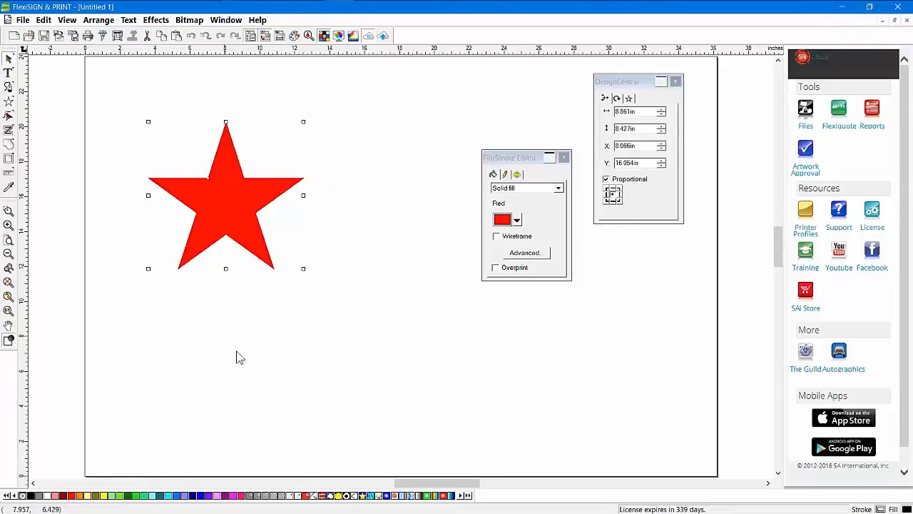
pyautogui.click(156, 21)
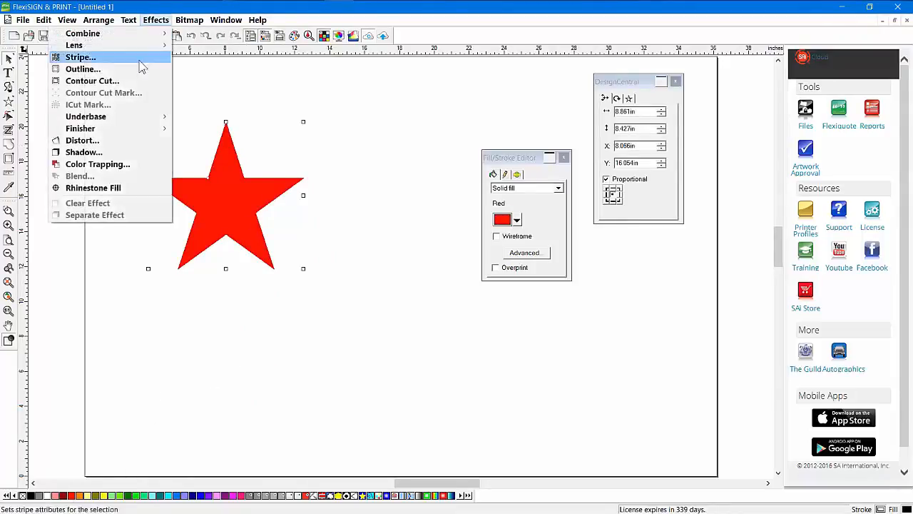
pyautogui.click(111, 152)
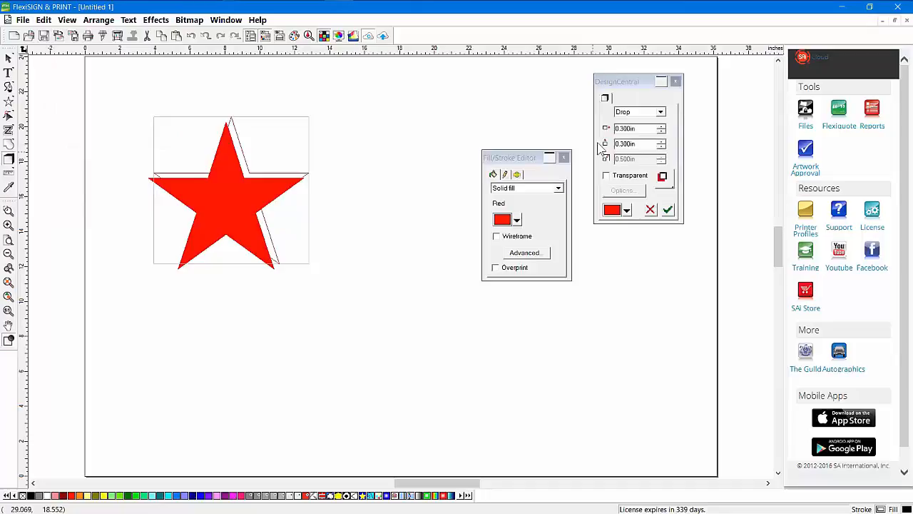
# Make it a black cast shadow, apply it, and nudge the star slightly left
pyautogui.click(631, 112)
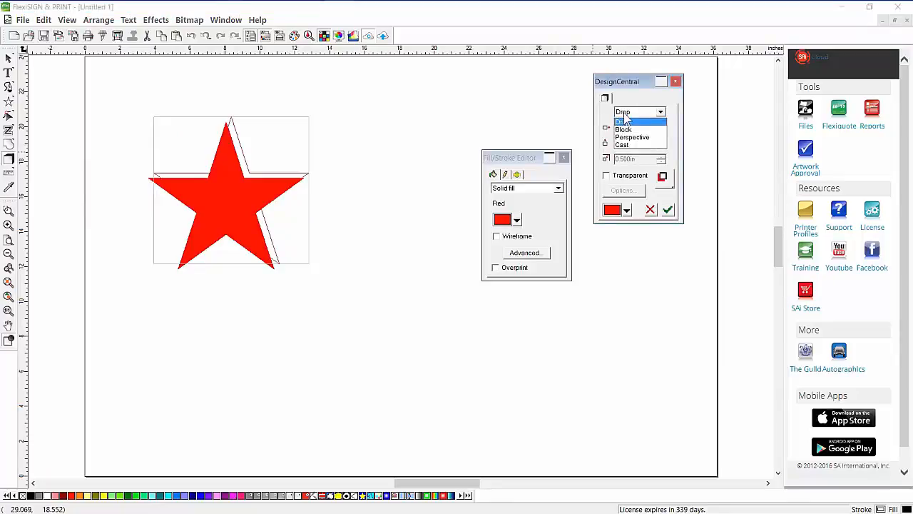
pyautogui.click(639, 145)
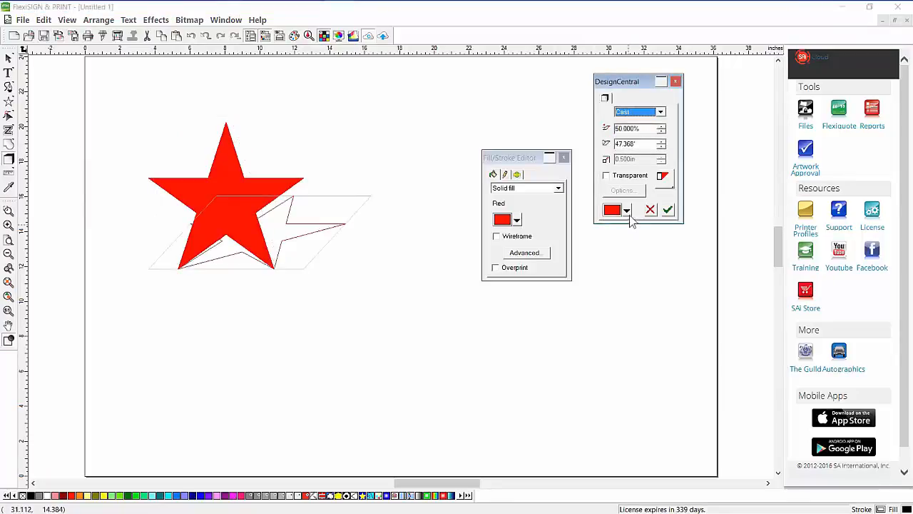
pyautogui.click(627, 209)
pyautogui.click(630, 245)
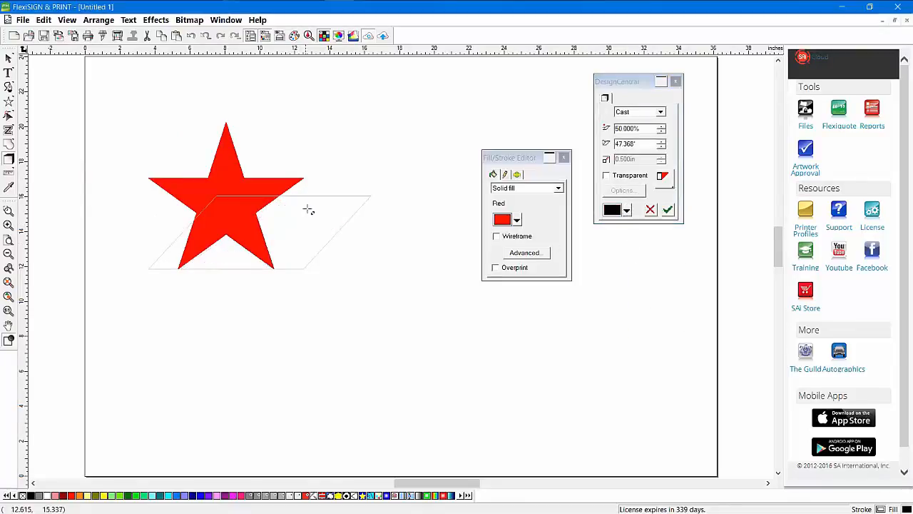
pyautogui.moveTo(306, 207); pyautogui.dragTo(332, 207)
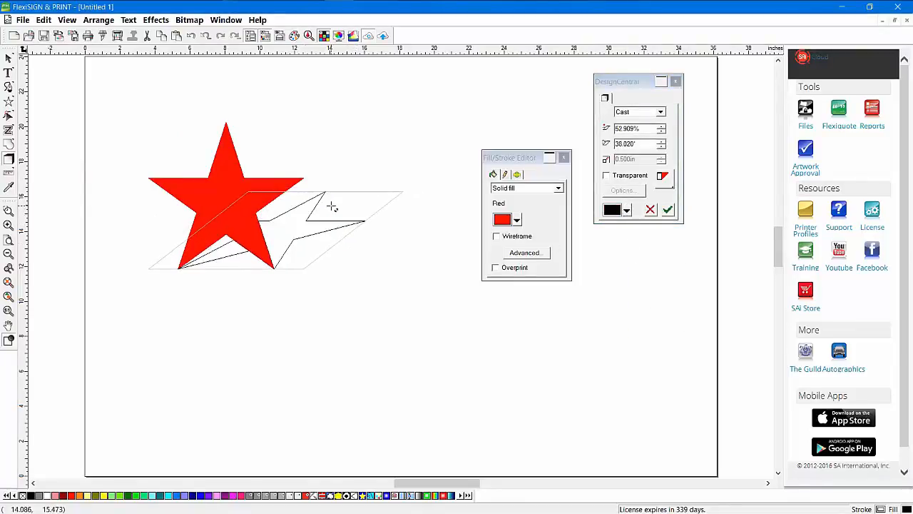
pyautogui.click(668, 210)
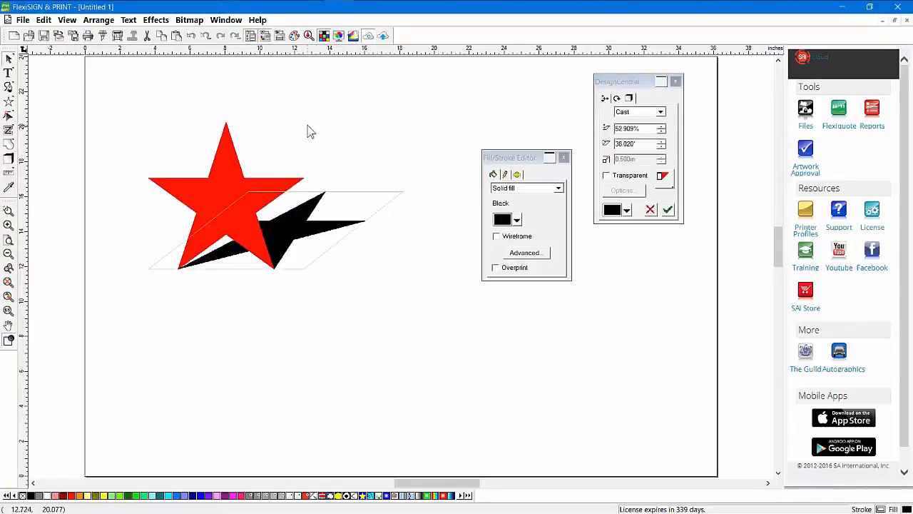
pyautogui.moveTo(223, 205); pyautogui.dragTo(204, 204)
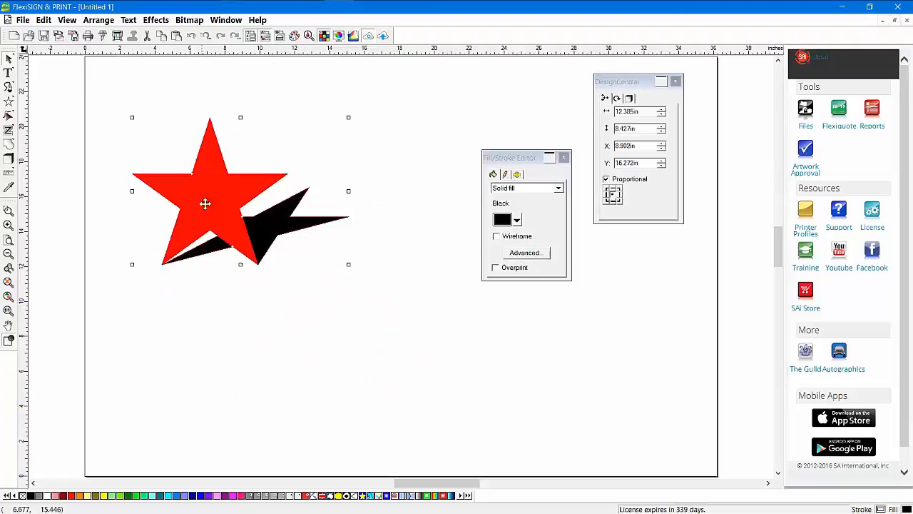
pyautogui.click(629, 100)
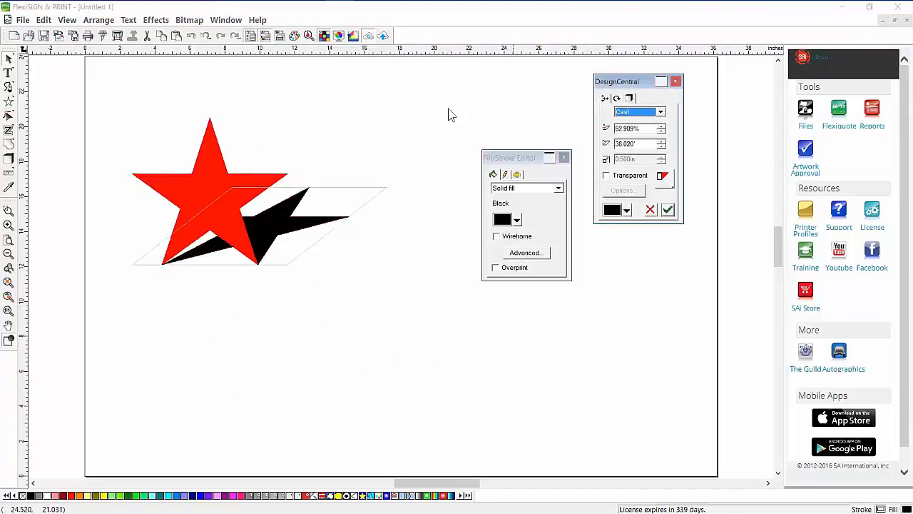
pyautogui.click(400, 118)
# Shift the shadowed star slightly and select only the red star within the group
pyautogui.moveTo(233, 181); pyautogui.dragTo(236, 200)
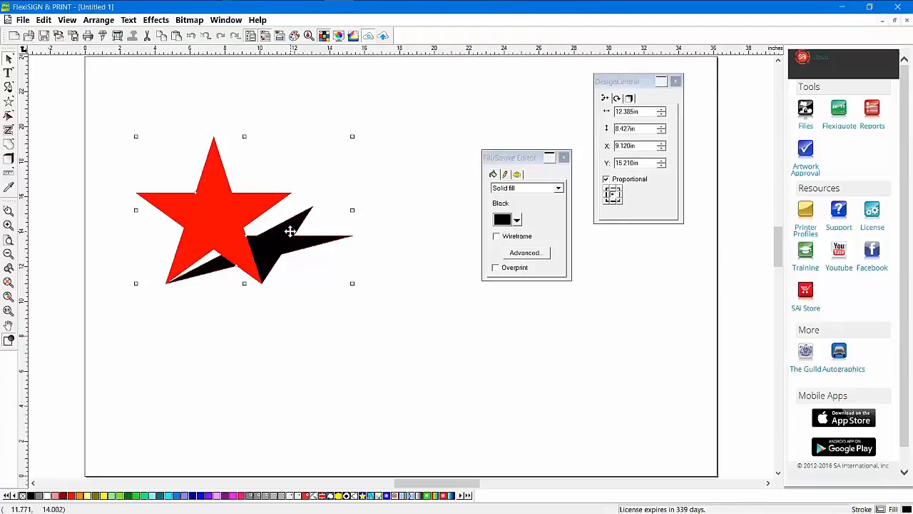
pyautogui.rightClick(392, 118)
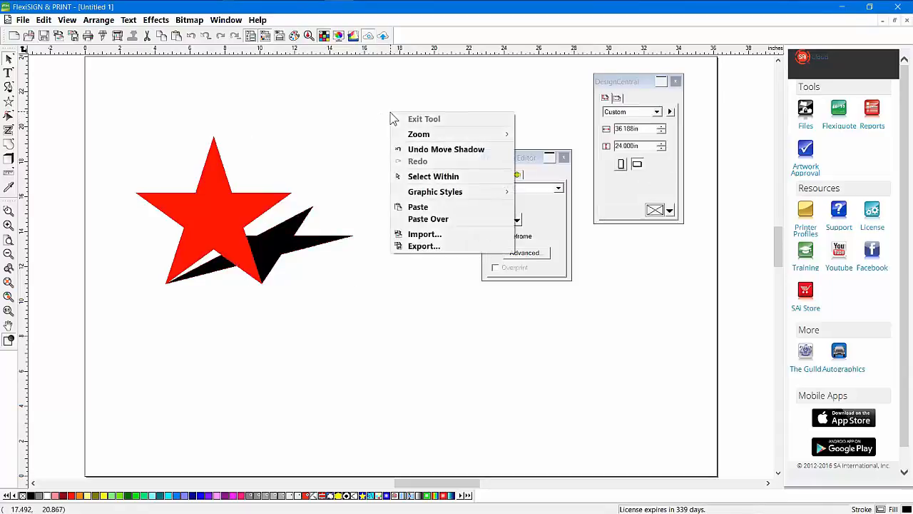
pyautogui.click(425, 177)
pyautogui.click(209, 202)
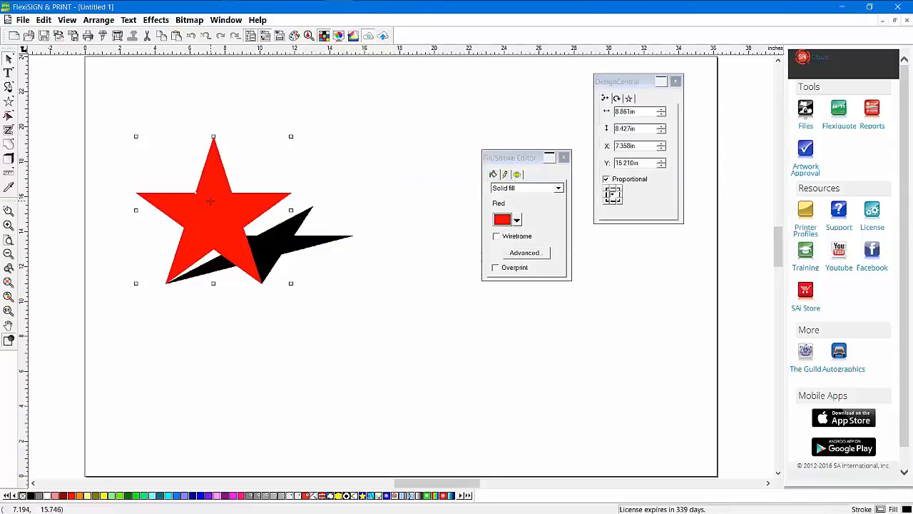
pyautogui.moveTo(615, 86); pyautogui.dragTo(384, 106)
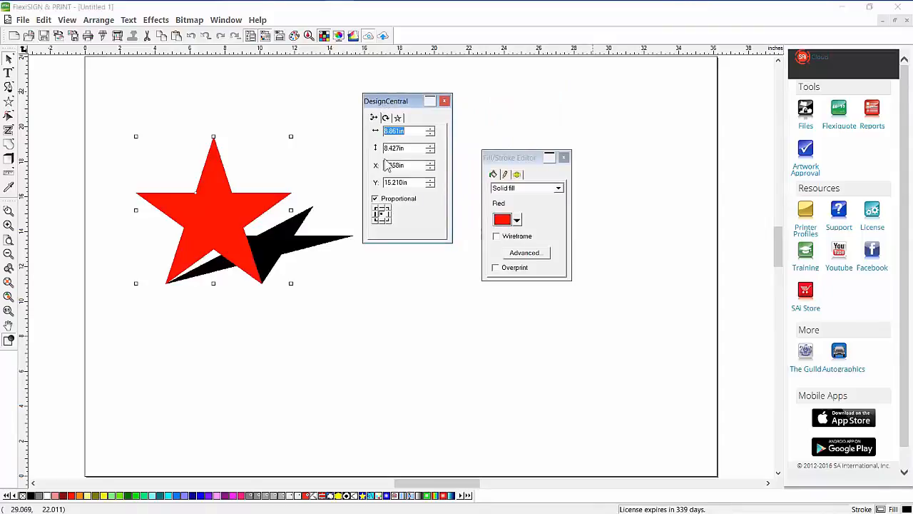
# Raise the star to 12 points and pull its inner nodes outward into a flower
pyautogui.click(398, 118)
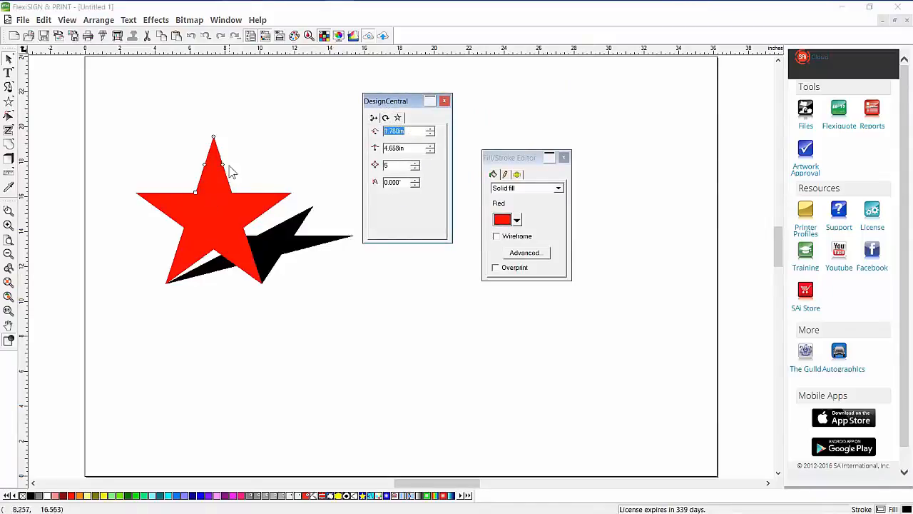
pyautogui.click(415, 163)
pyautogui.click(415, 163)
pyautogui.click(415, 162)
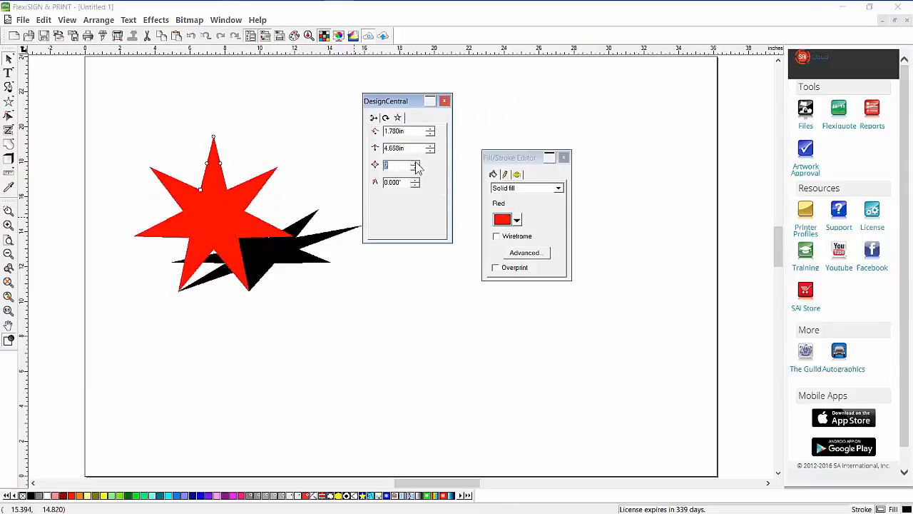
pyautogui.click(415, 162)
pyautogui.click(415, 162)
pyautogui.click(415, 163)
pyautogui.click(415, 163)
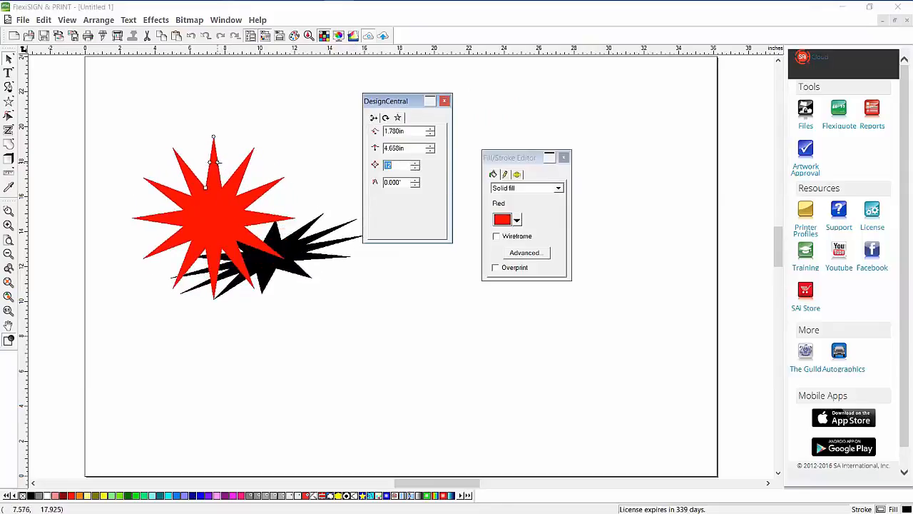
pyautogui.moveTo(210, 162); pyautogui.dragTo(186, 104)
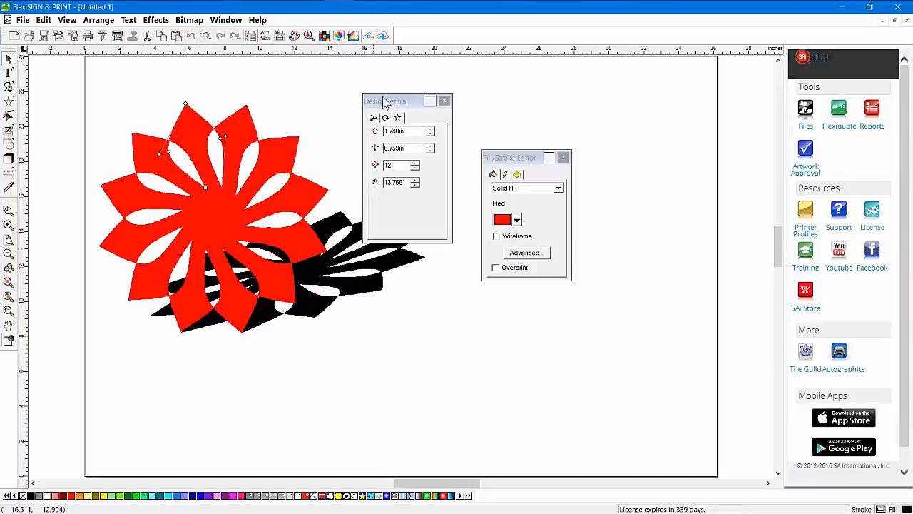
# Delete the flower artwork together with its shadow
pyautogui.moveTo(383, 100); pyautogui.dragTo(557, 100)
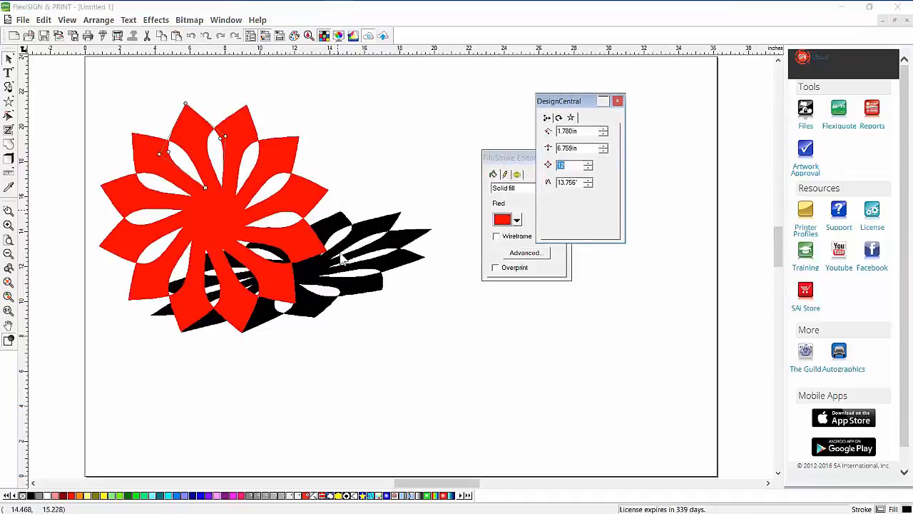
pyautogui.click(378, 134)
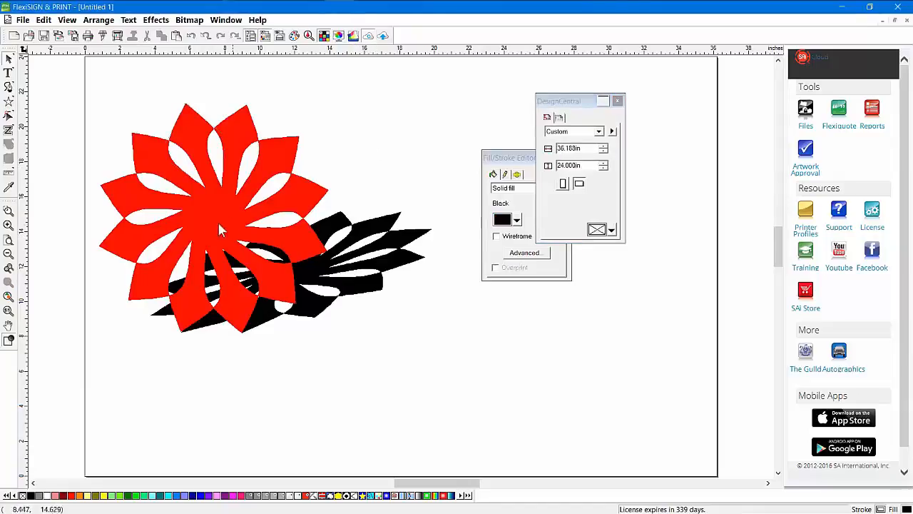
pyautogui.moveTo(210, 219); pyautogui.dragTo(225, 201)
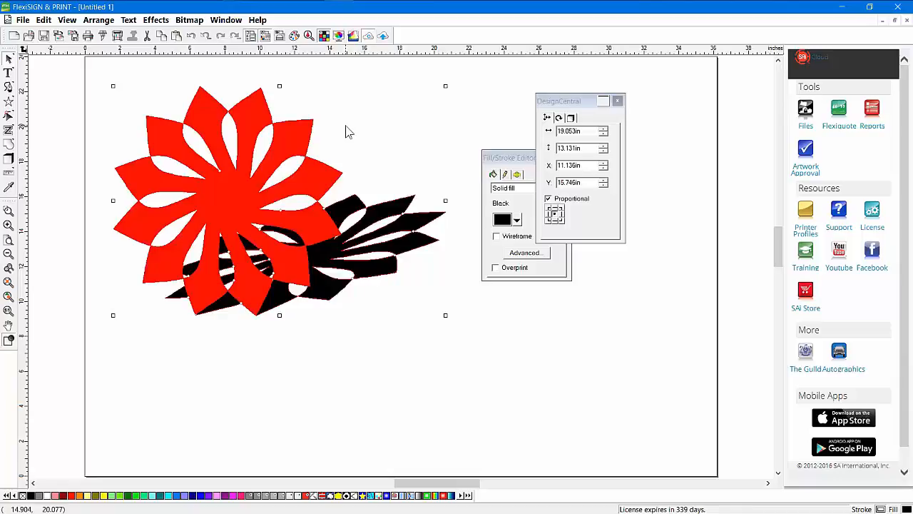
pyautogui.press('Delete')
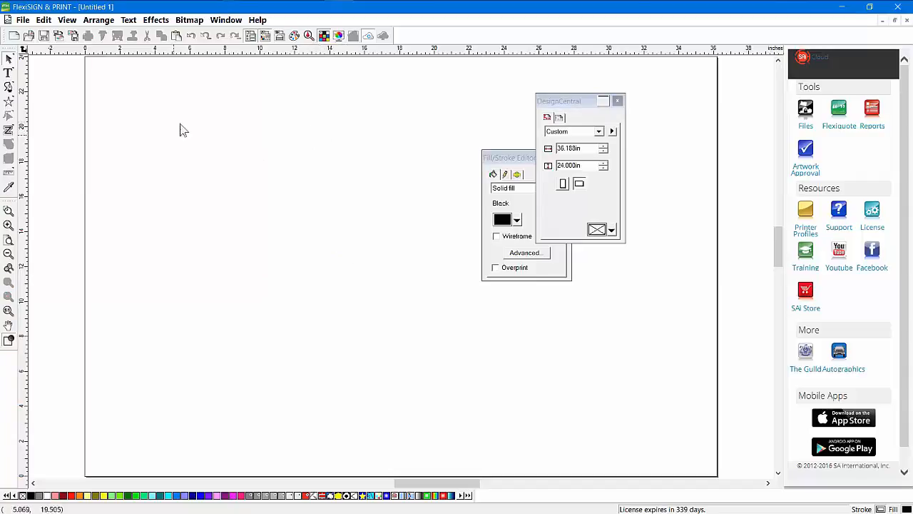
# Type APARTMENTS and set it in the Articulate Extrabold font
pyautogui.click(566, 118)
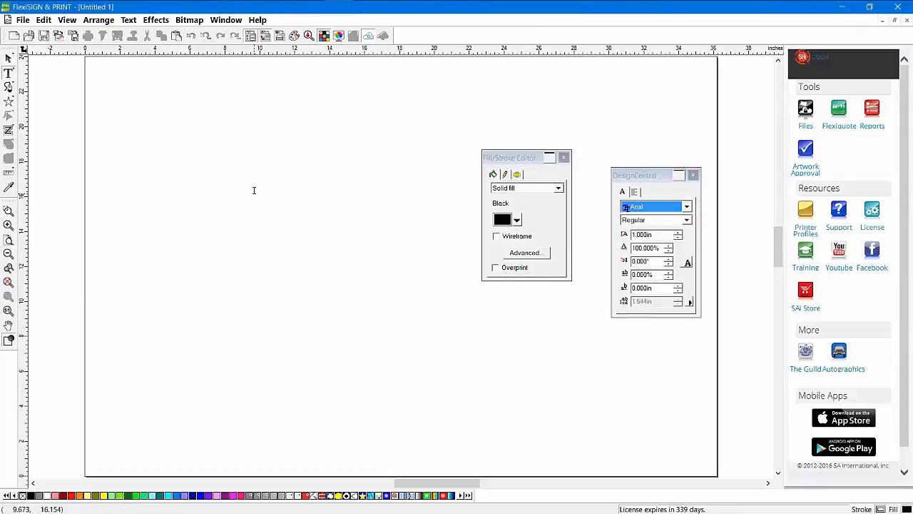
pyautogui.write('AP')
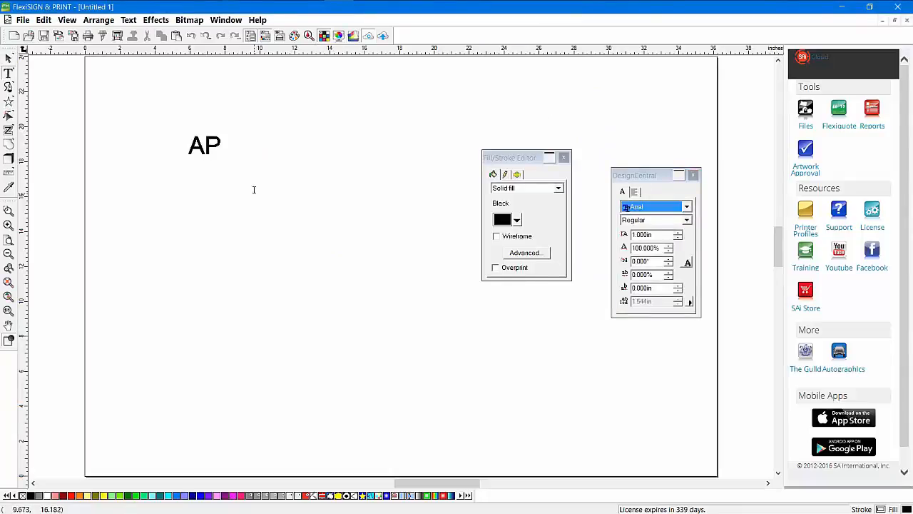
pyautogui.write('ARTMENTS')
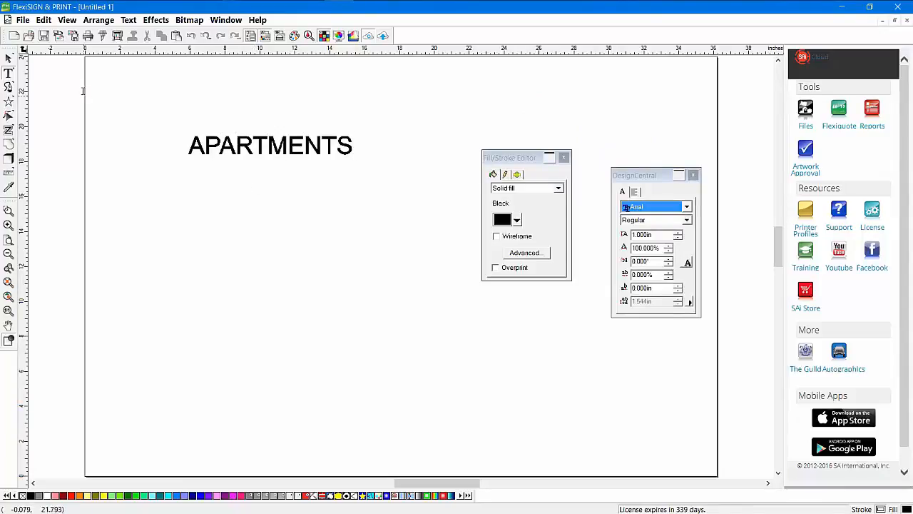
pyautogui.click(9, 59)
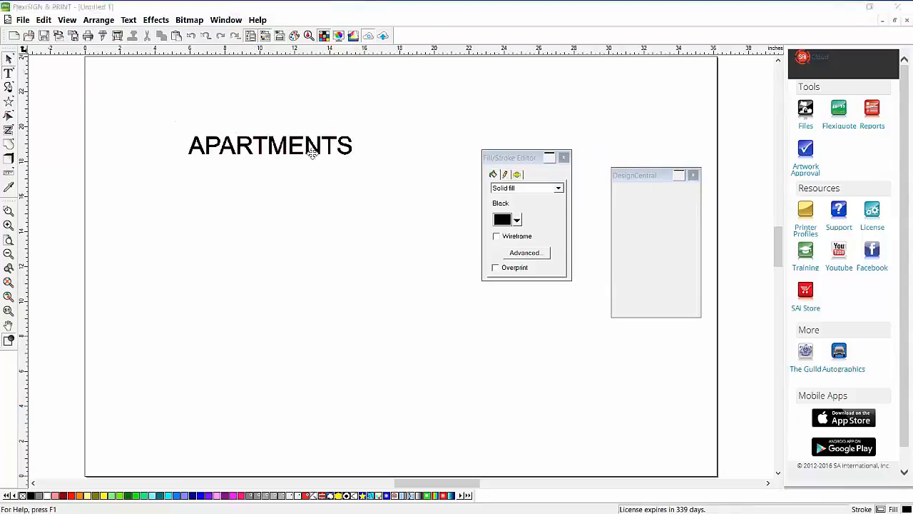
pyautogui.click(647, 193)
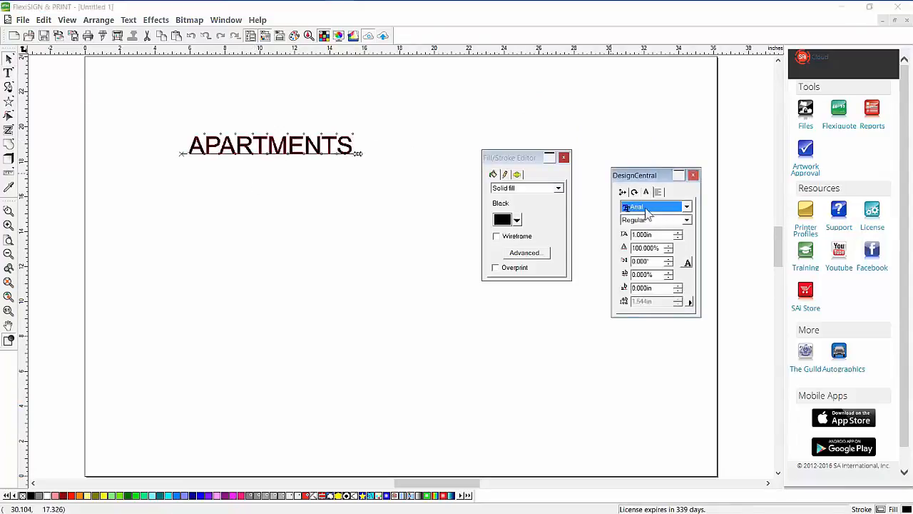
pyautogui.click(646, 208)
pyautogui.scroll(-1, 663, 321)
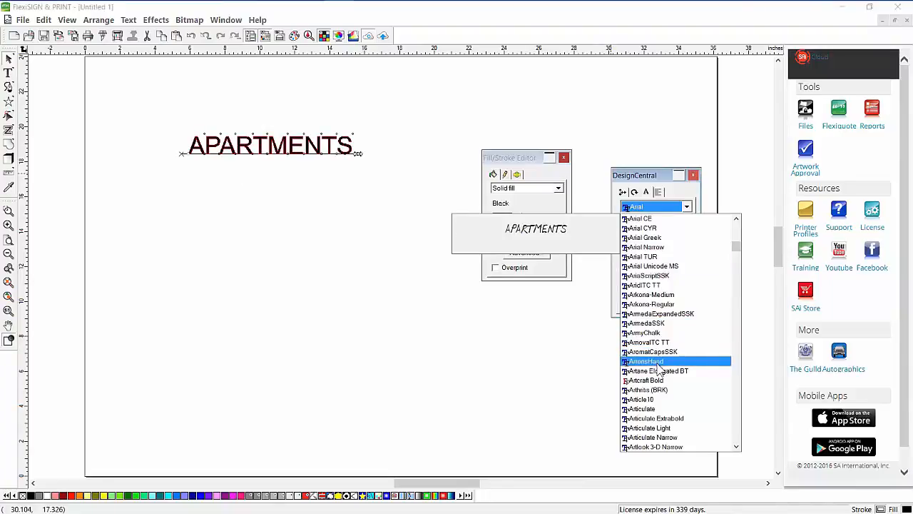
pyautogui.click(660, 418)
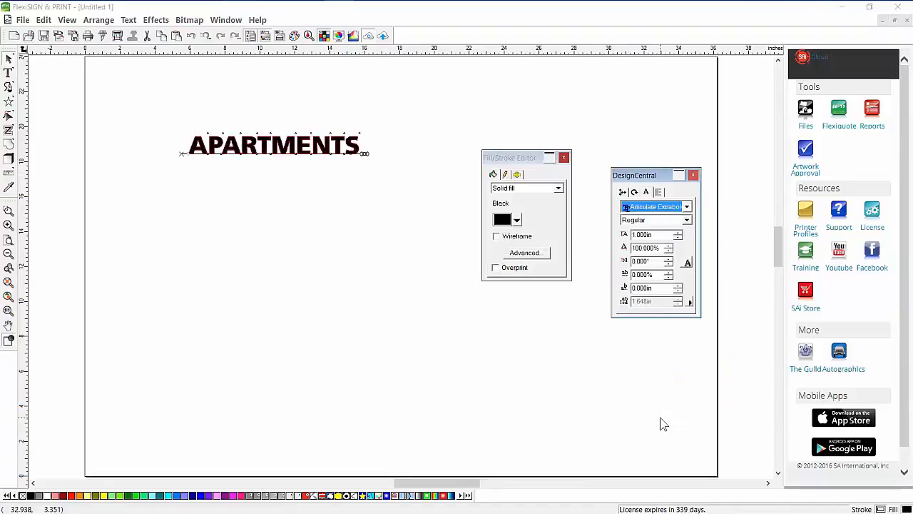
# Widen the APARTMENTS letter spacing to 59.188% and slant the letters 14°
pyautogui.moveTo(364, 158); pyautogui.dragTo(347, 125)
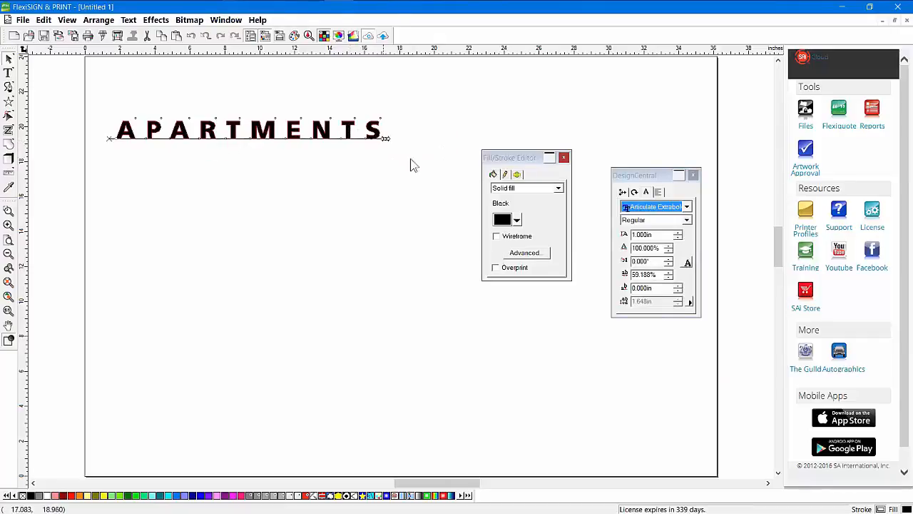
pyautogui.click(669, 259)
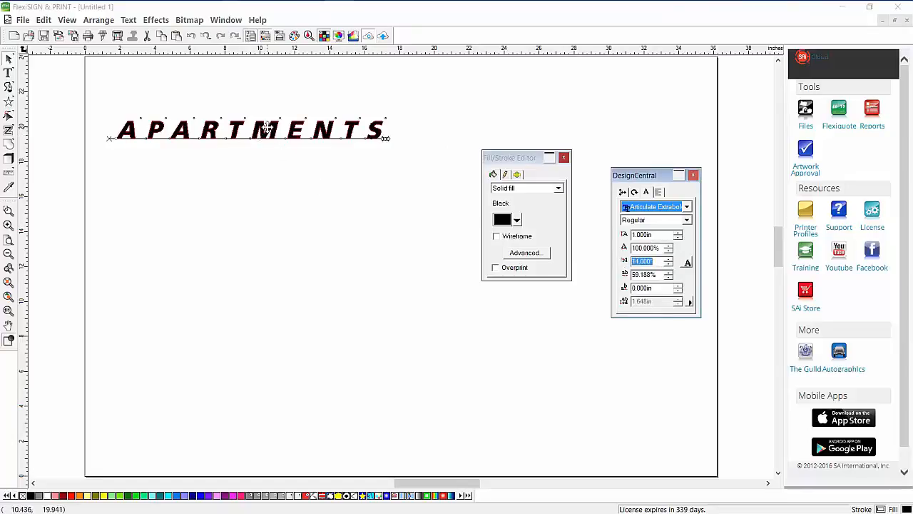
pyautogui.moveTo(268, 127); pyautogui.dragTo(277, 129)
pyautogui.click(275, 222)
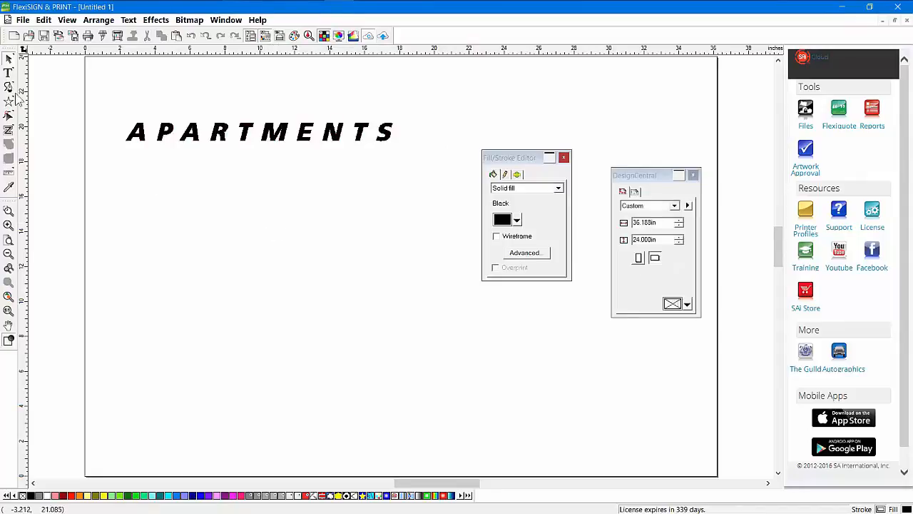
# Add a second text line, KIDS ONLY, below APARTMENTS
pyautogui.click(8, 72)
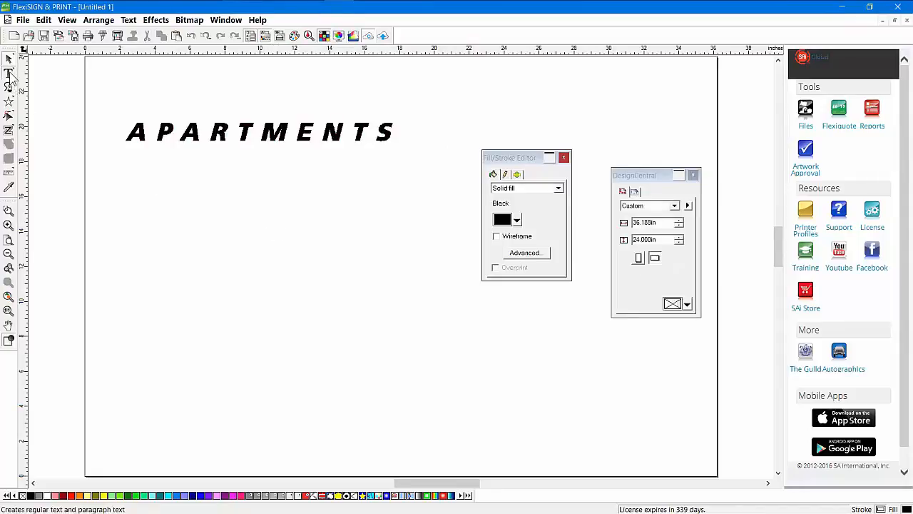
pyautogui.click(161, 175)
pyautogui.write('KIDS ONLY')
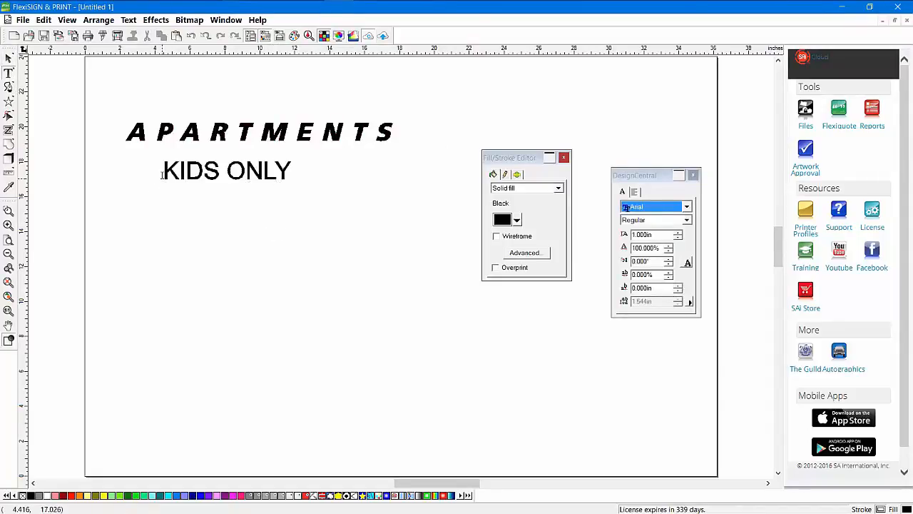
pyautogui.click(9, 58)
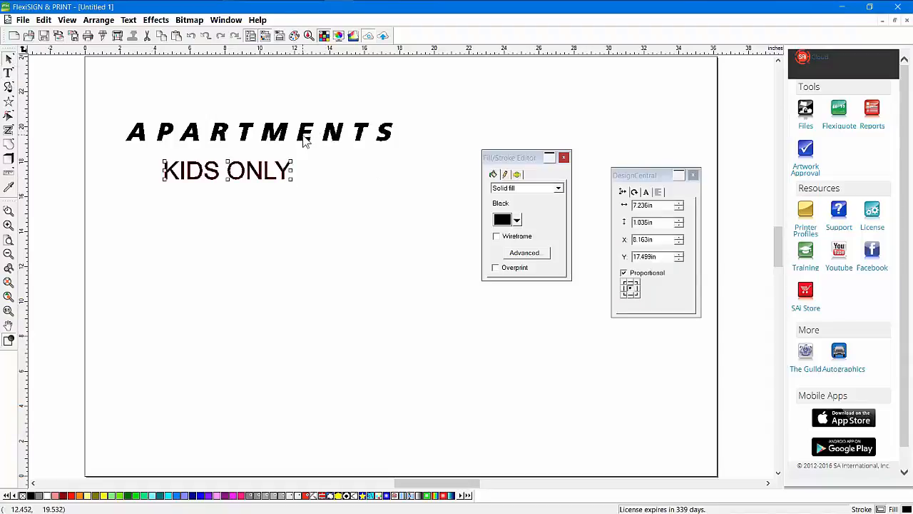
# Copy the APARTMENTS text style and paste it onto KIDS ONLY
pyautogui.click(249, 135)
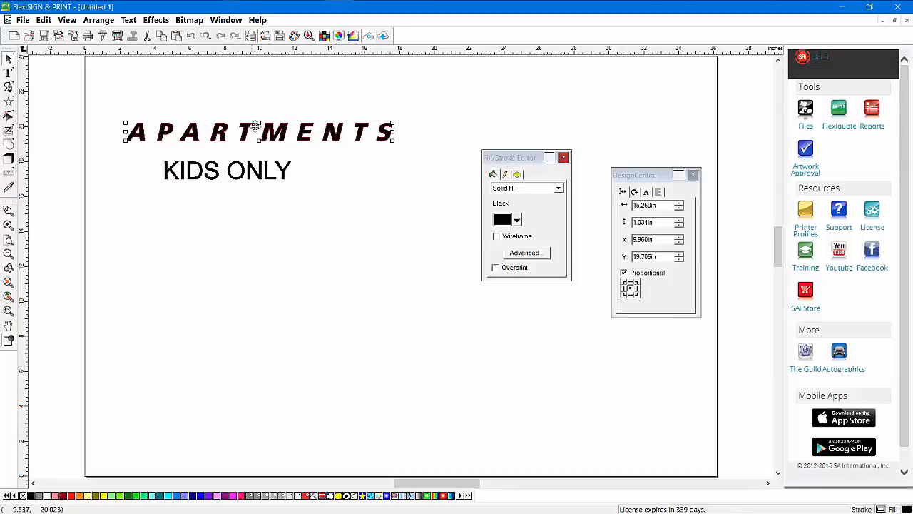
pyautogui.rightClick(361, 127)
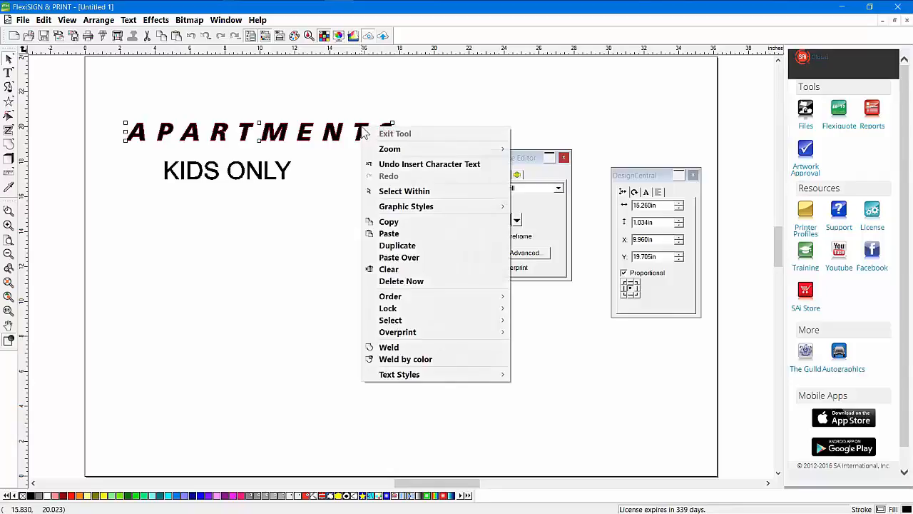
pyautogui.moveTo(405, 376)
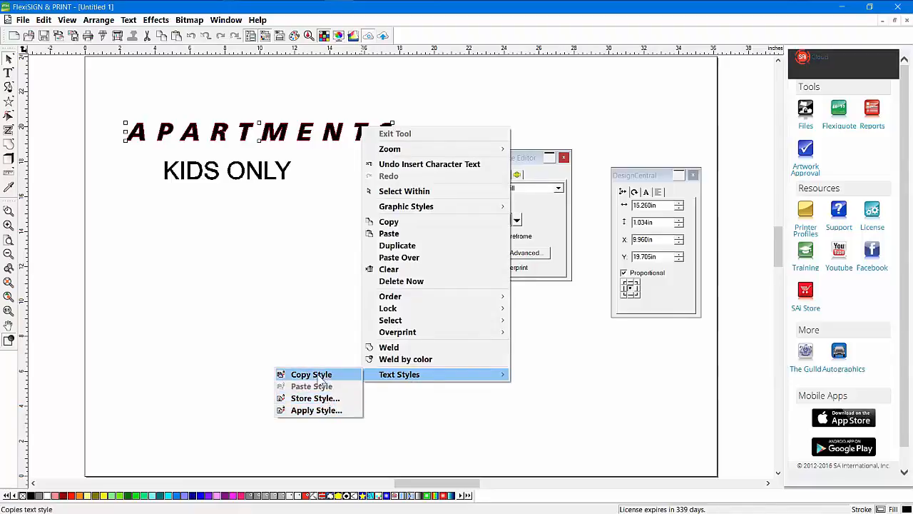
pyautogui.click(311, 374)
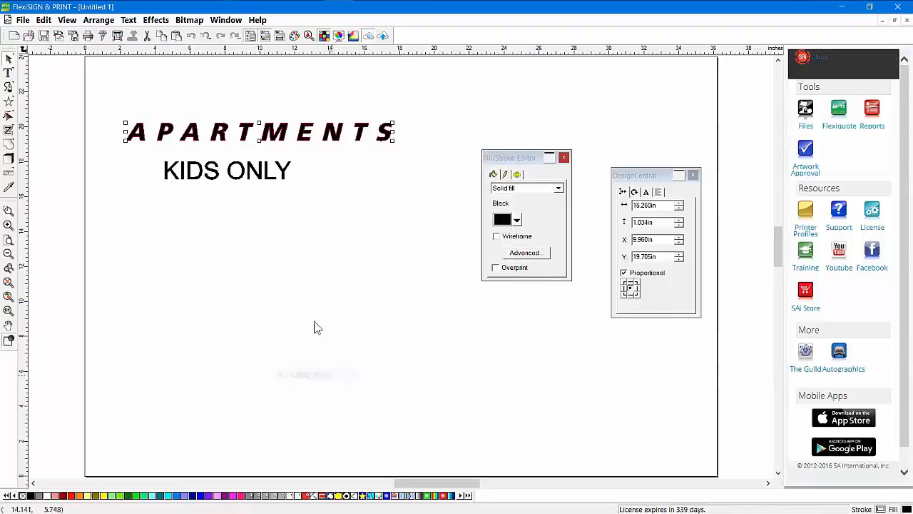
pyautogui.click(260, 182)
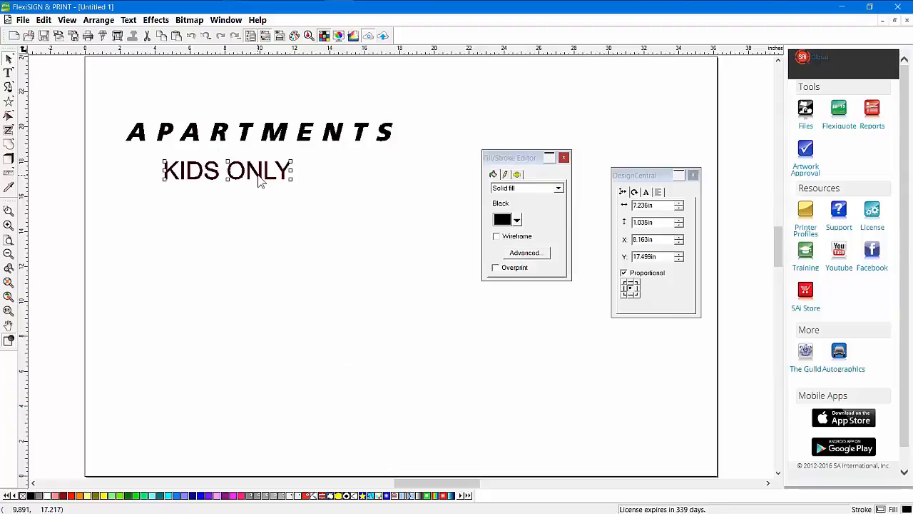
pyautogui.rightClick(261, 182)
pyautogui.moveTo(304, 424)
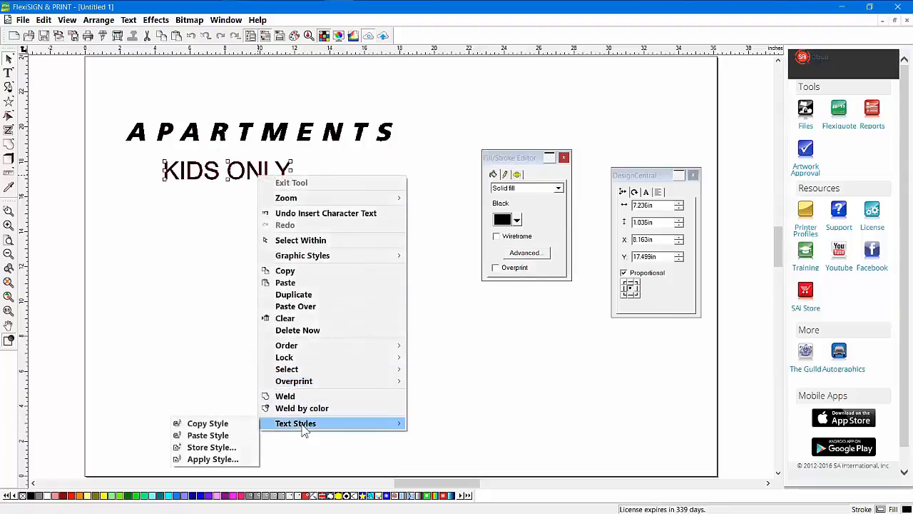
pyautogui.click(208, 435)
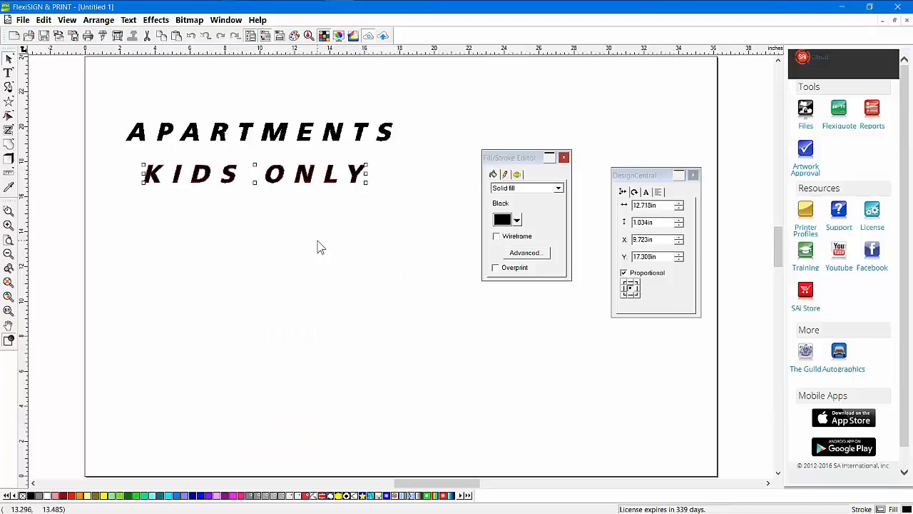
# Scale both text lines up proportionally and shift them lower left
pyautogui.click(265, 98)
pyautogui.moveTo(230, 97); pyautogui.dragTo(365, 196)
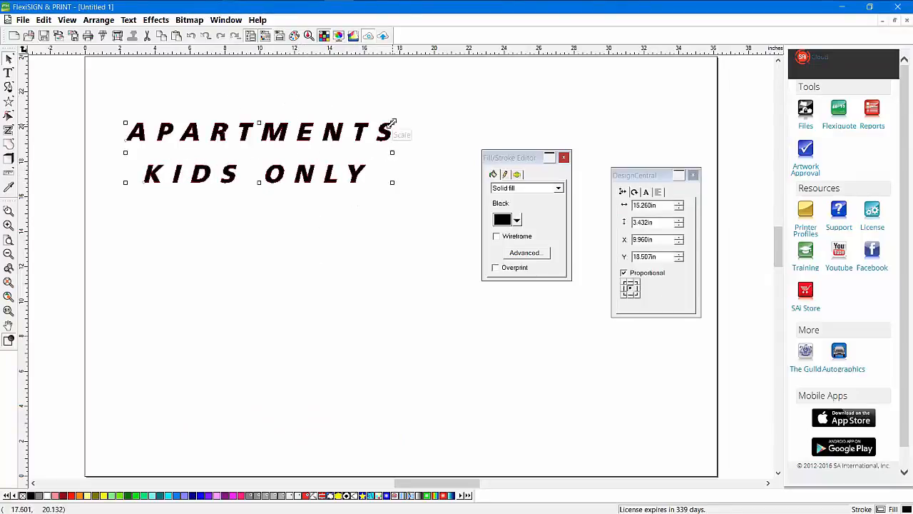
pyautogui.moveTo(403, 122); pyautogui.dragTo(496, 100)
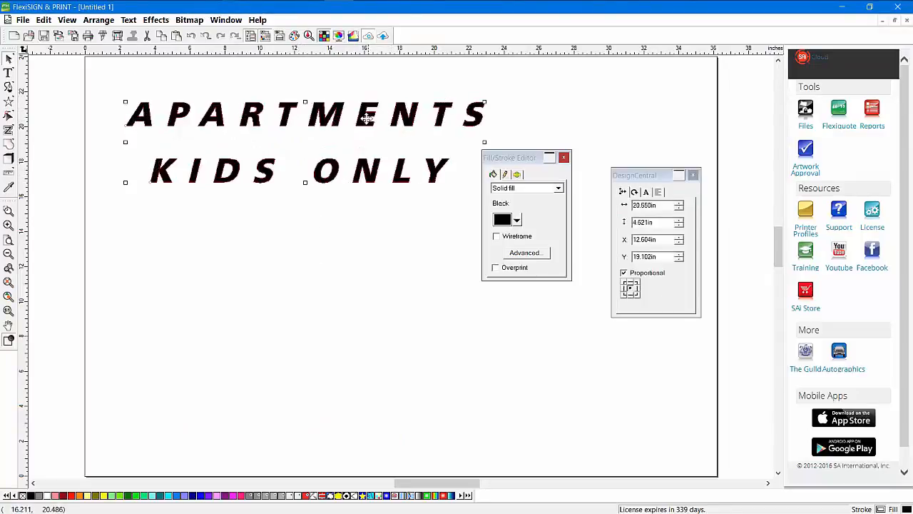
pyautogui.moveTo(366, 118); pyautogui.dragTo(336, 153)
pyautogui.click(316, 279)
# Fill APARTMENTS red and add a black outline with a 0.150in offset
pyautogui.click(302, 132)
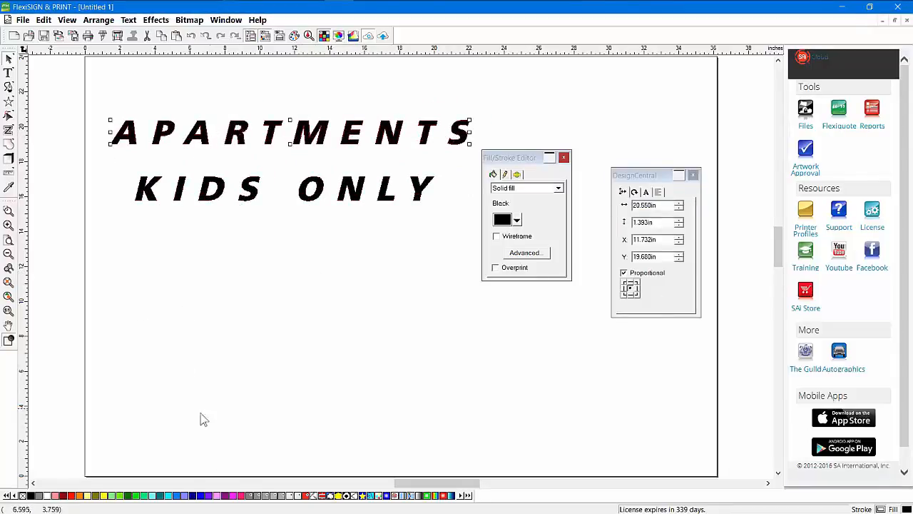
pyautogui.click(76, 495)
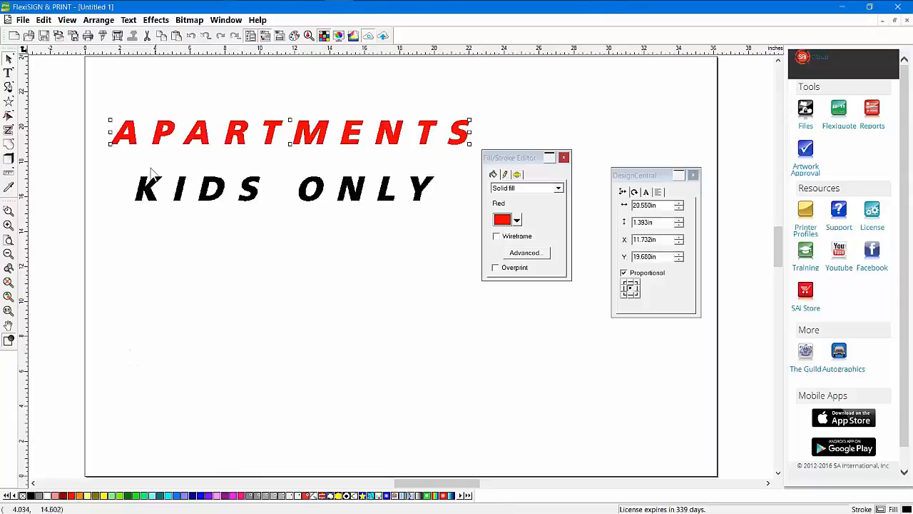
pyautogui.click(154, 20)
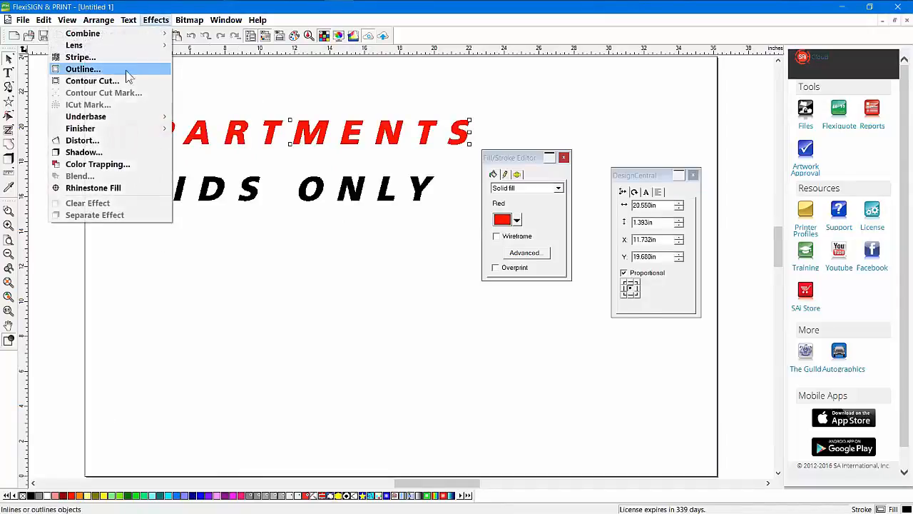
pyautogui.click(113, 70)
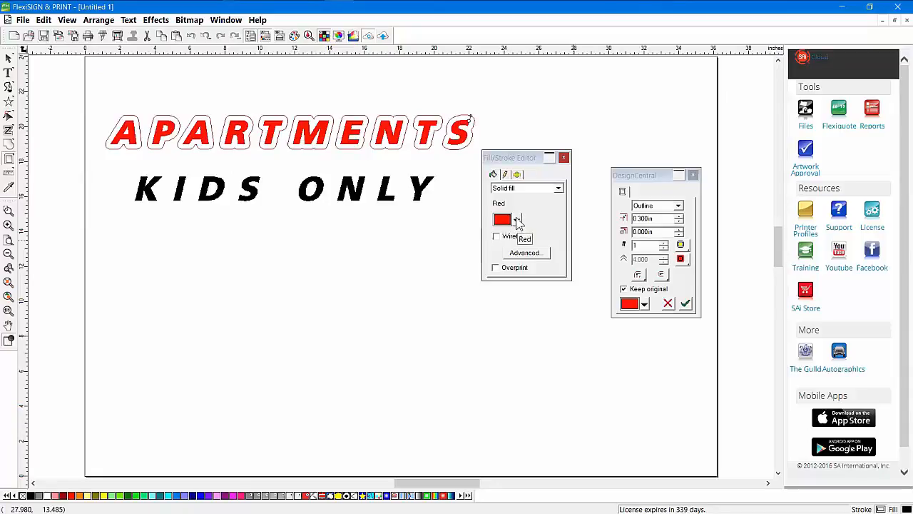
pyautogui.click(644, 305)
pyautogui.click(636, 339)
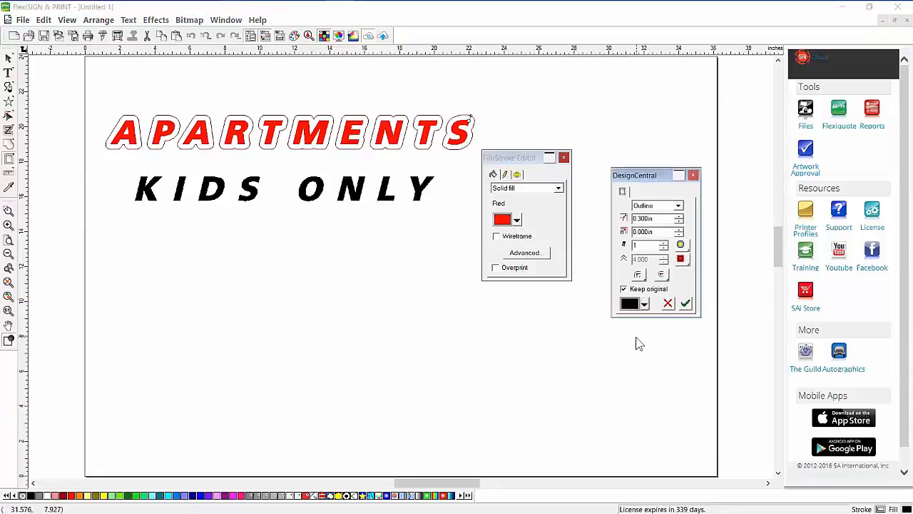
pyautogui.click(687, 305)
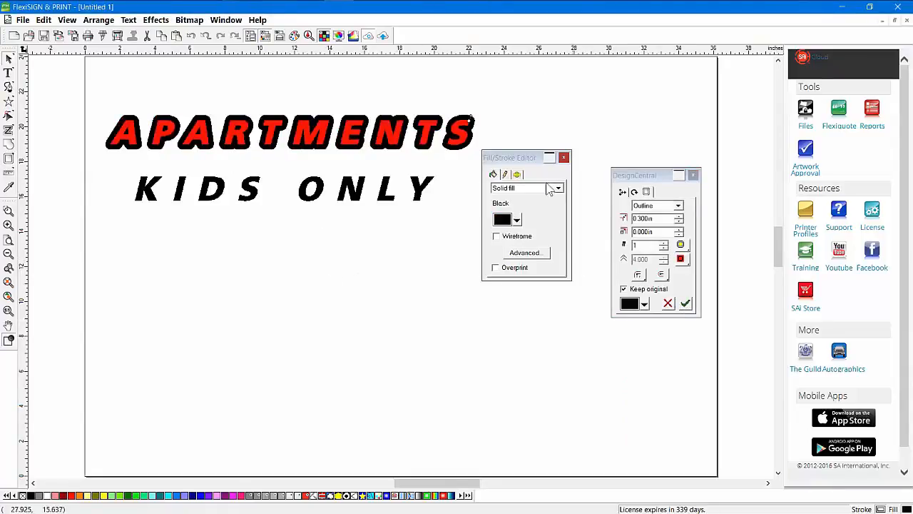
pyautogui.moveTo(472, 114); pyautogui.dragTo(468, 118)
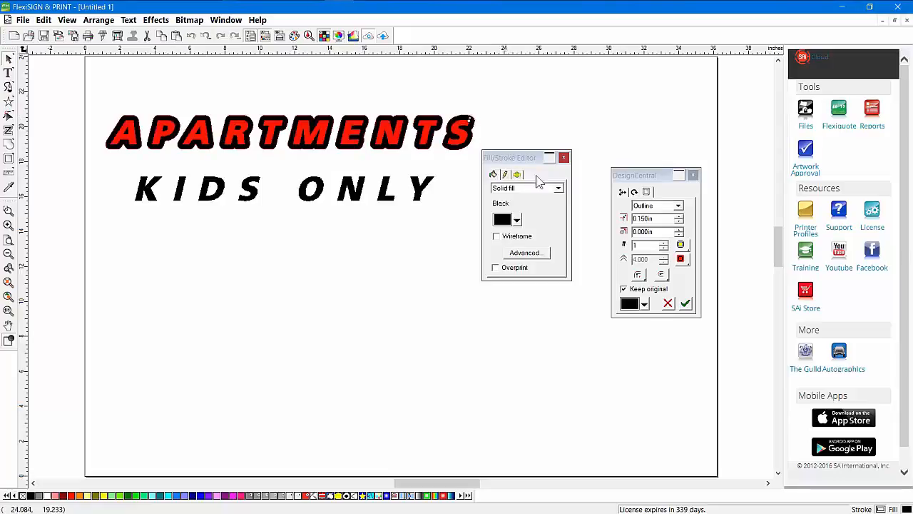
pyautogui.click(685, 304)
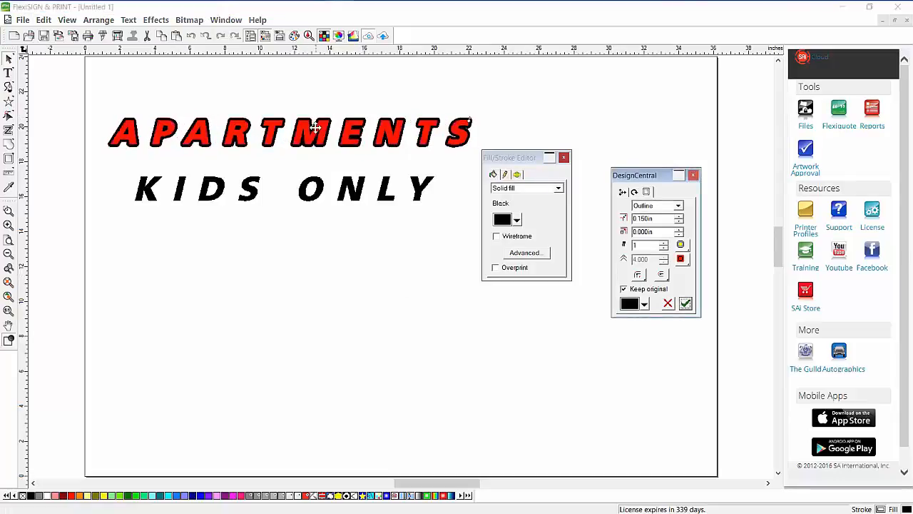
# Distort APARTMENTS with a wave envelope into an arch above KIDS ONLY
pyautogui.click(157, 23)
pyautogui.moveTo(129, 21)
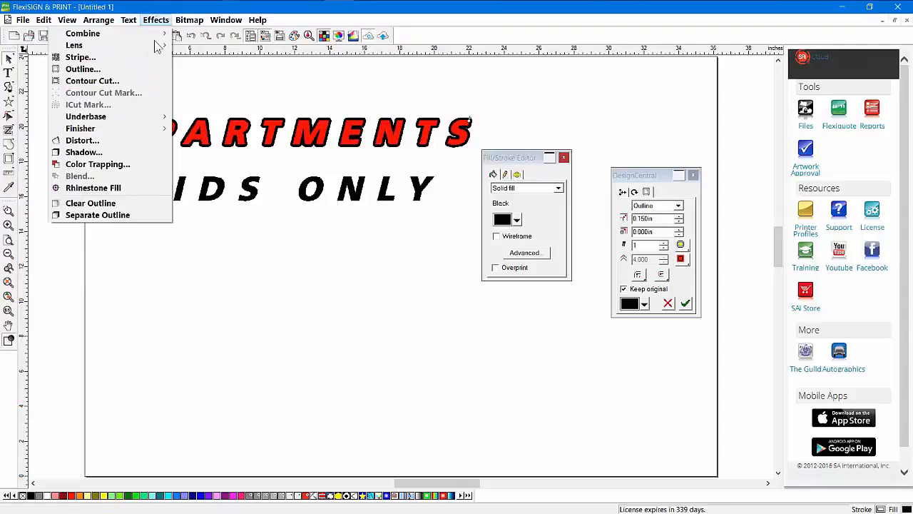
pyautogui.click(115, 145)
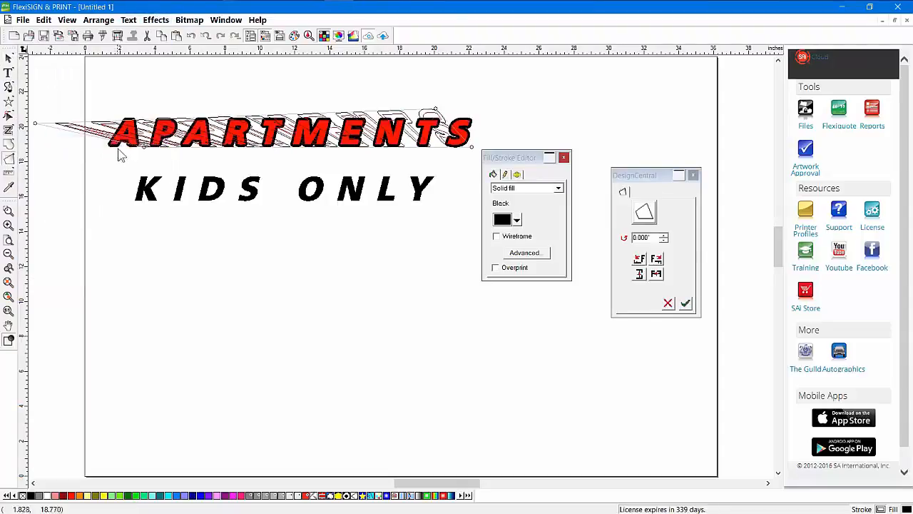
pyautogui.click(645, 212)
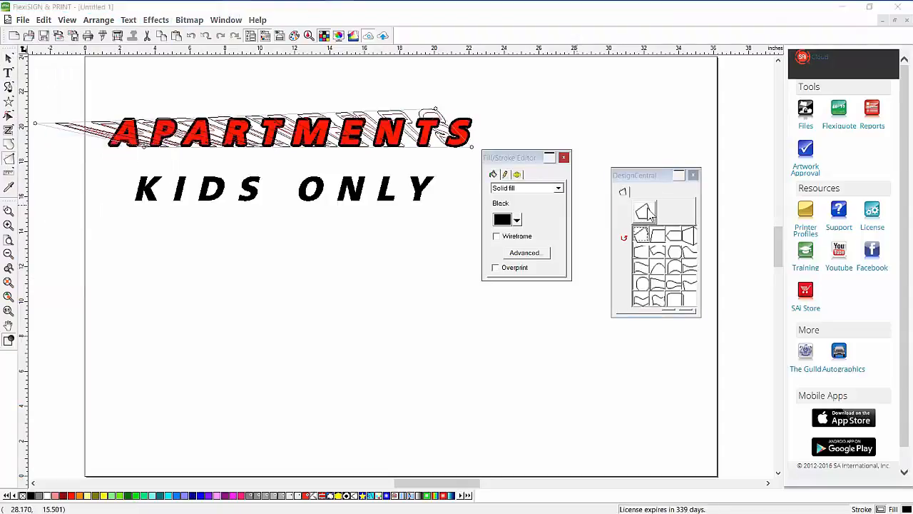
pyautogui.click(647, 271)
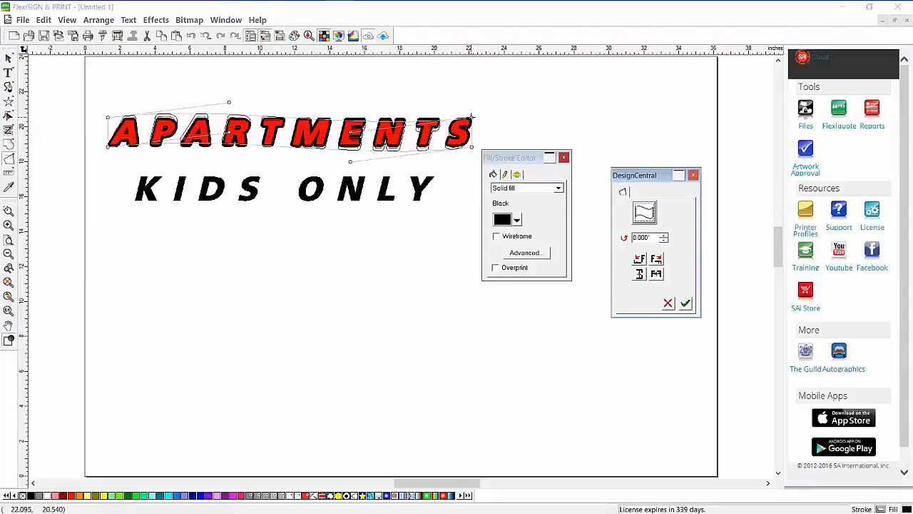
pyautogui.moveTo(472, 115)
pyautogui.mouseDown()
pyautogui.moveTo(489, 118)
pyautogui.moveTo(474, 129)
pyautogui.mouseUp()
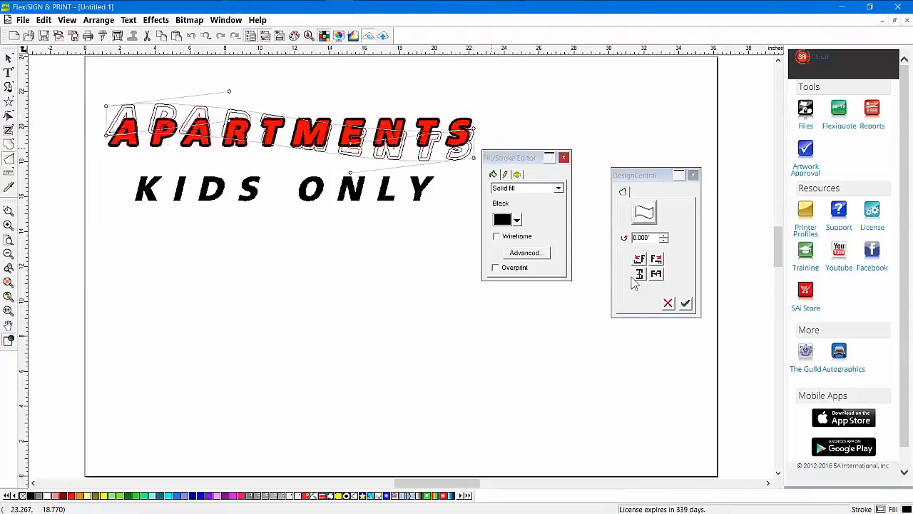
pyautogui.click(685, 304)
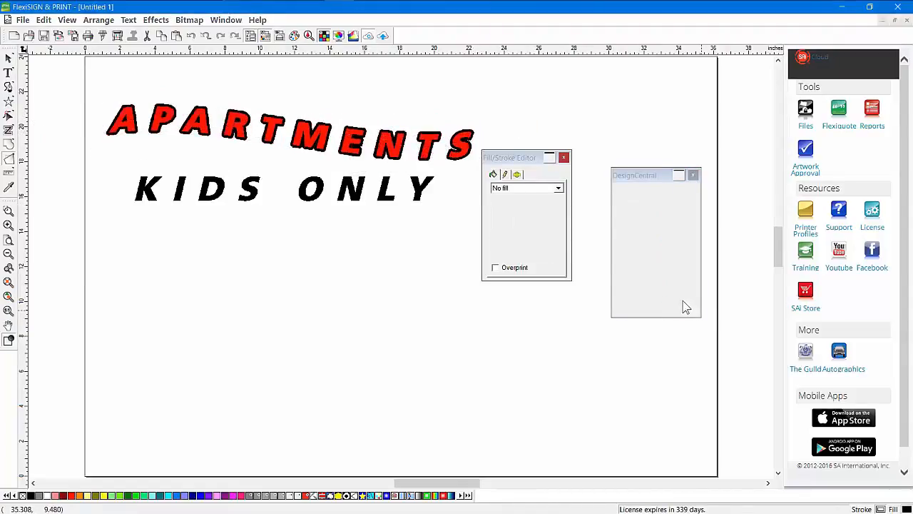
pyautogui.click(352, 118)
pyautogui.click(147, 123)
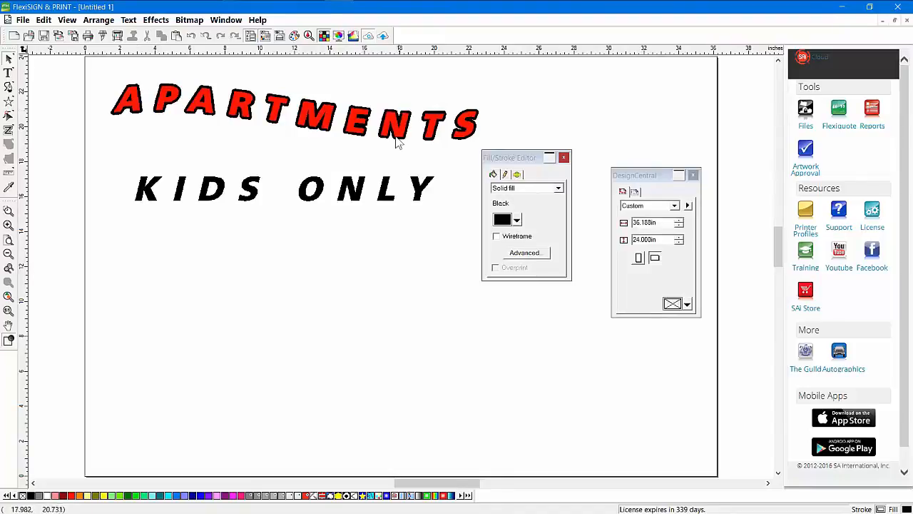
pyautogui.click(385, 201)
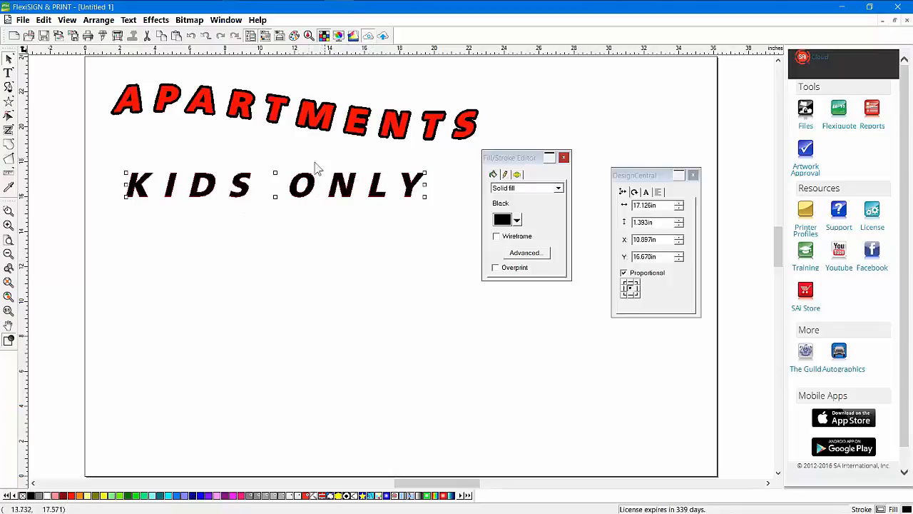
# Paste APARTMENTS' red outlined graphic style onto KIDS ONLY and move it just beneath
pyautogui.click(286, 146)
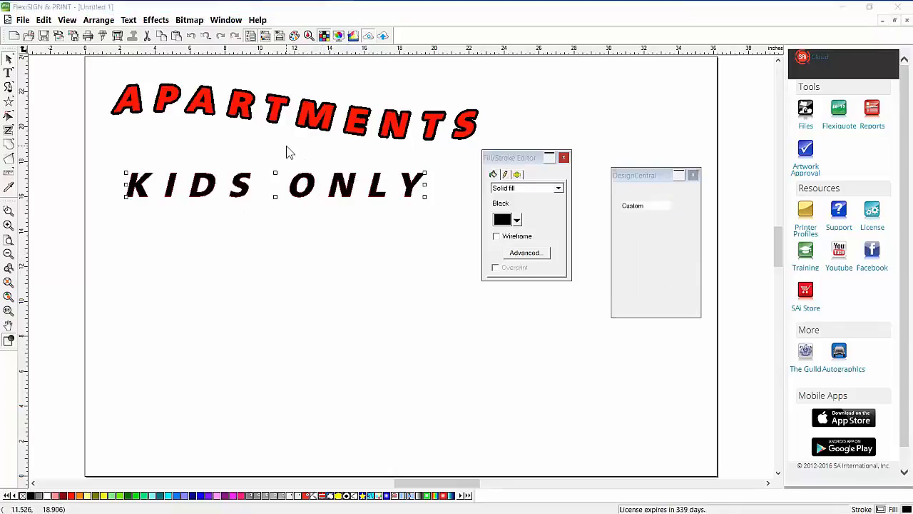
pyautogui.click(312, 116)
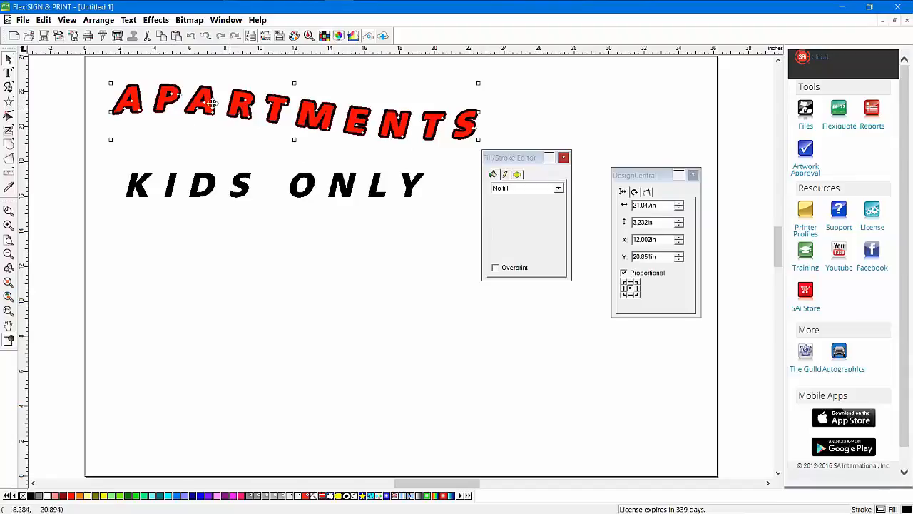
pyautogui.rightClick(308, 106)
pyautogui.moveTo(359, 191)
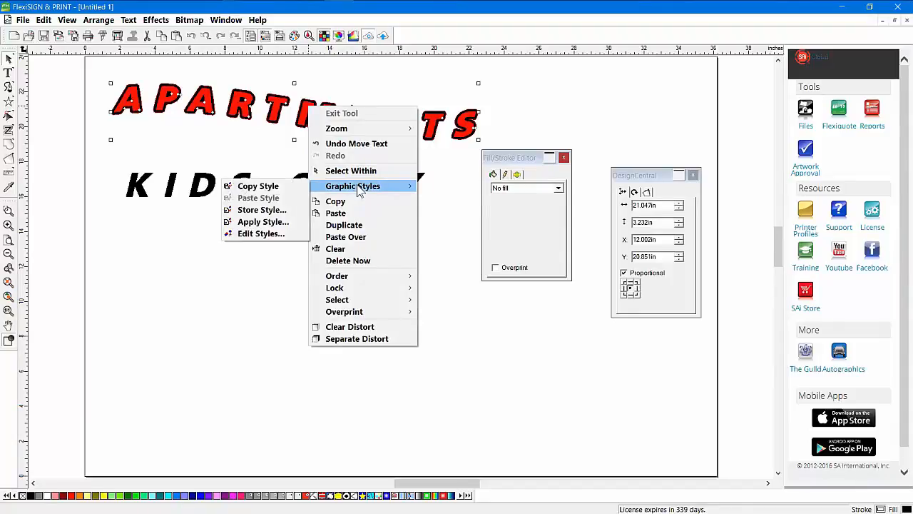
pyautogui.click(278, 187)
pyautogui.click(314, 187)
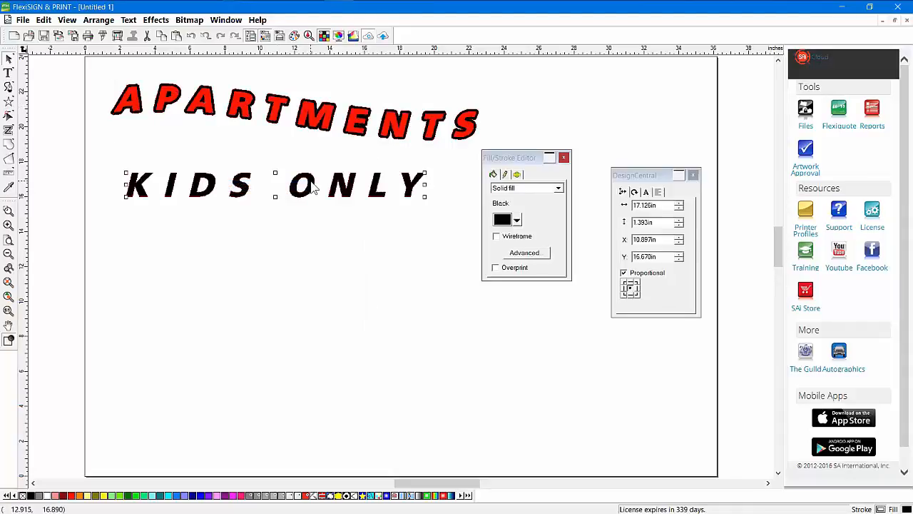
pyautogui.rightClick(314, 187)
pyautogui.moveTo(357, 260)
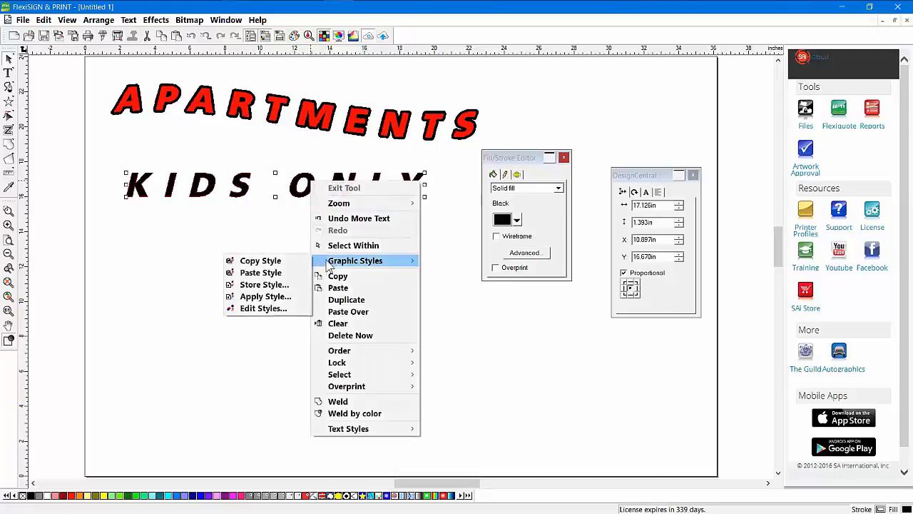
pyautogui.click(271, 272)
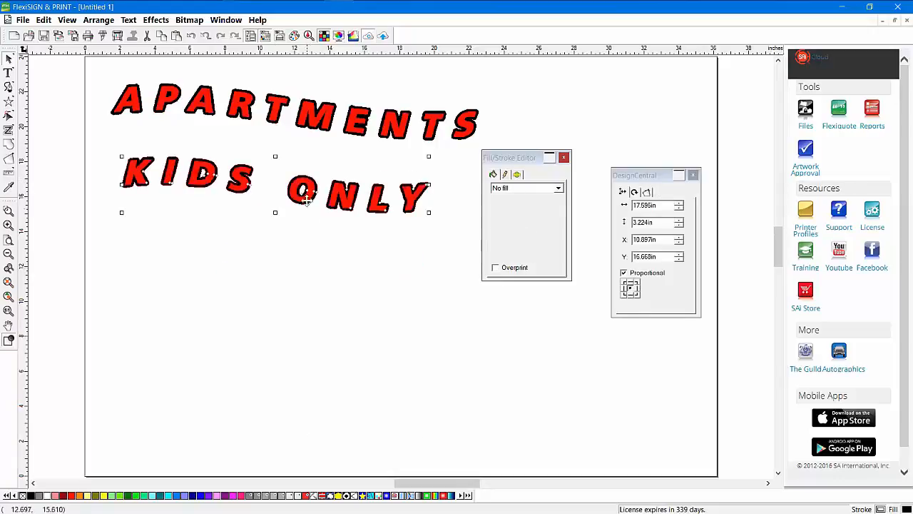
pyautogui.moveTo(306, 200); pyautogui.dragTo(303, 171)
pyautogui.click(283, 240)
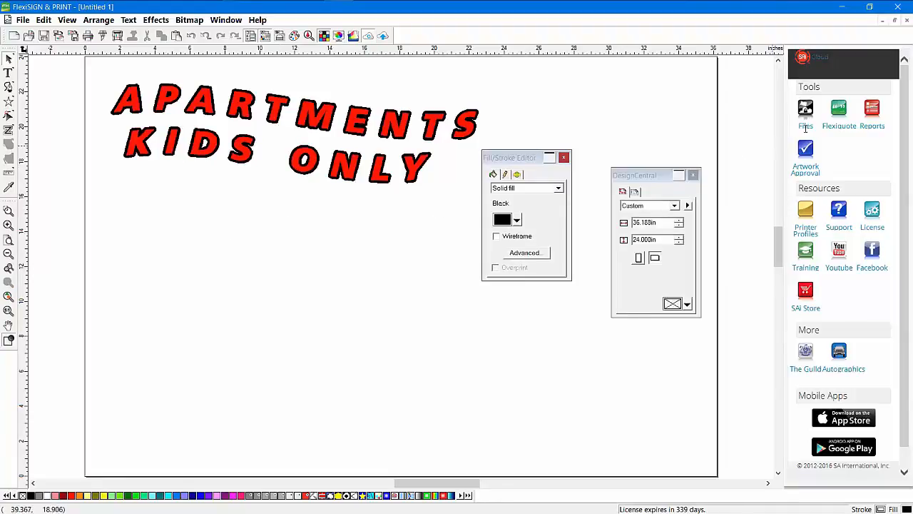
# Close Untitled-1 without saving and open 1fish.fs from the ISA 2016 folder
pyautogui.click(907, 20)
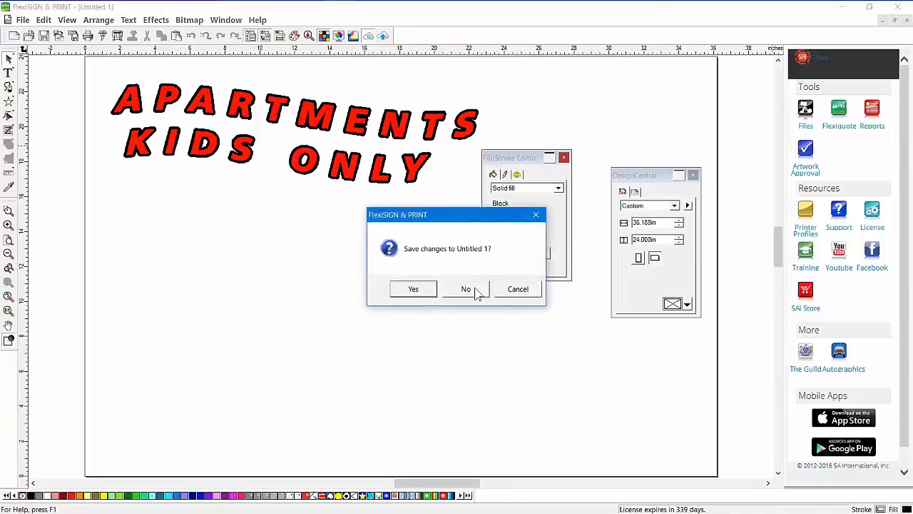
pyautogui.click(471, 289)
pyautogui.click(29, 36)
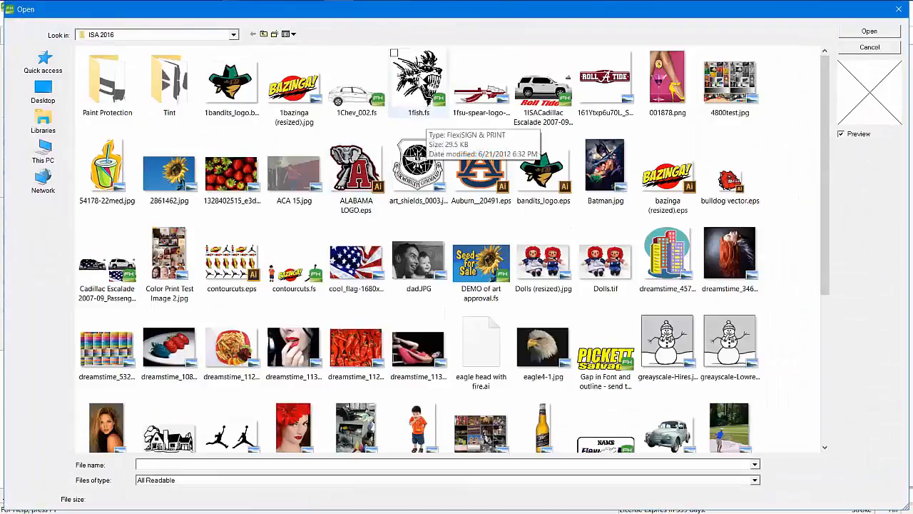
pyautogui.doubleClick(418, 73)
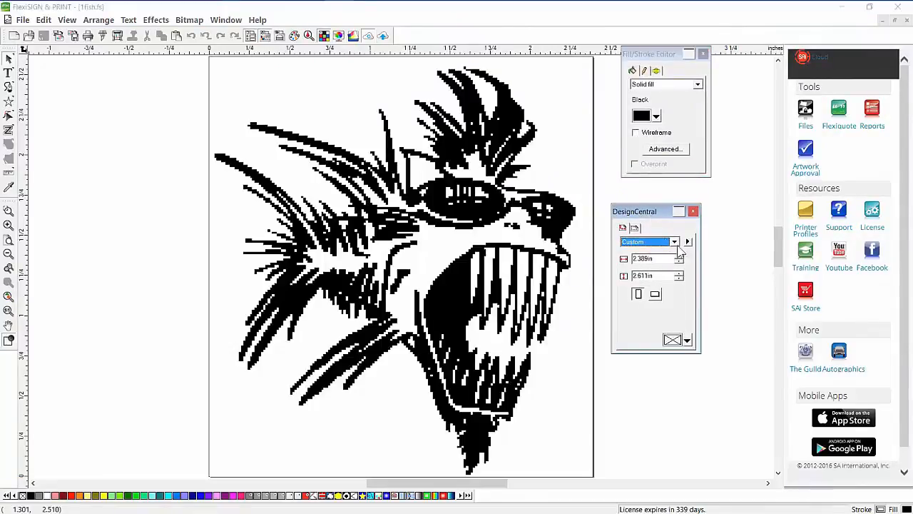
# Turn off Show Border, shift the fish bitmap left, and check its resolution
pyautogui.click(688, 242)
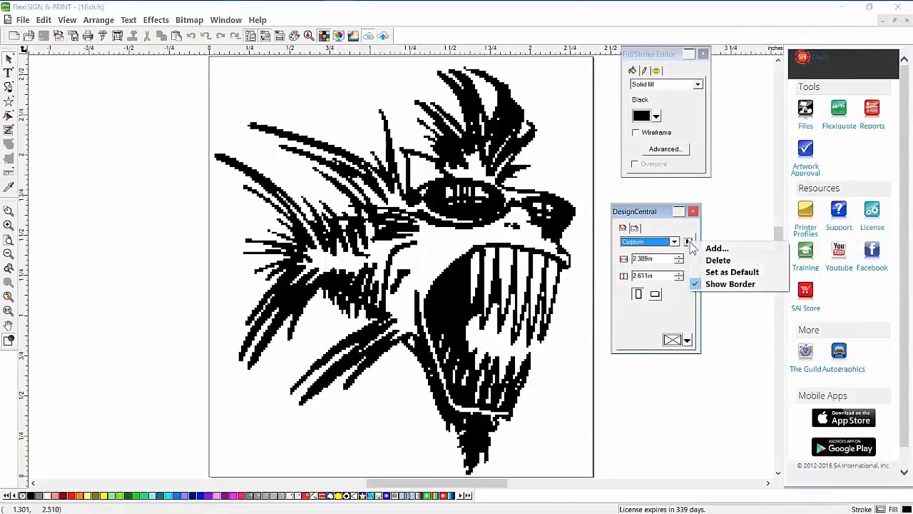
pyautogui.click(716, 284)
pyautogui.moveTo(470, 200); pyautogui.dragTo(434, 200)
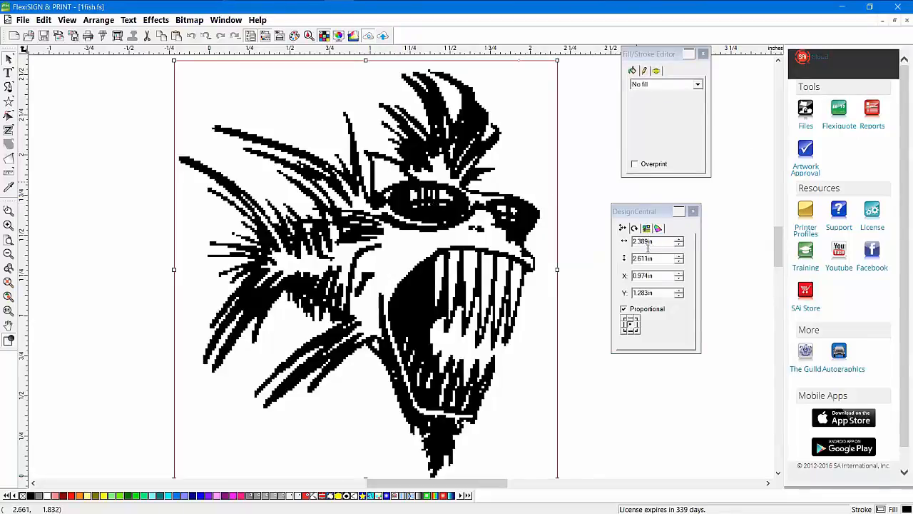
pyautogui.click(646, 228)
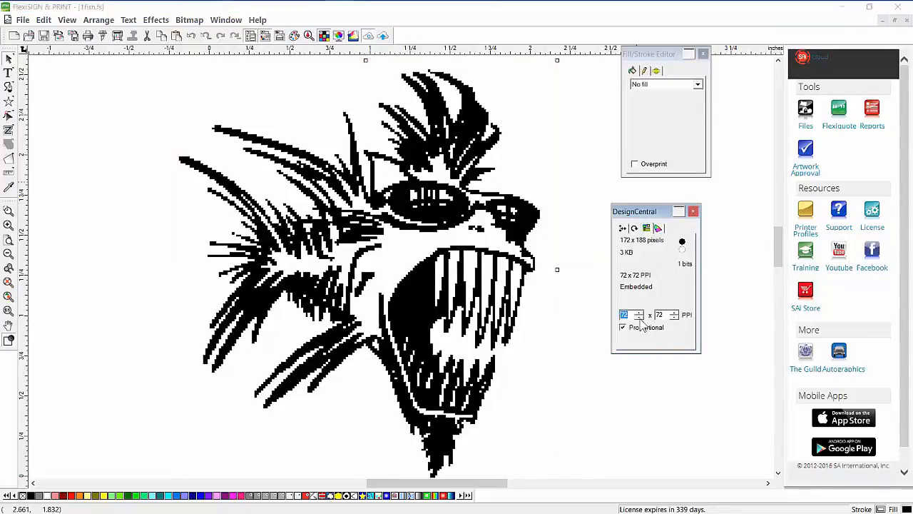
pyautogui.click(463, 228)
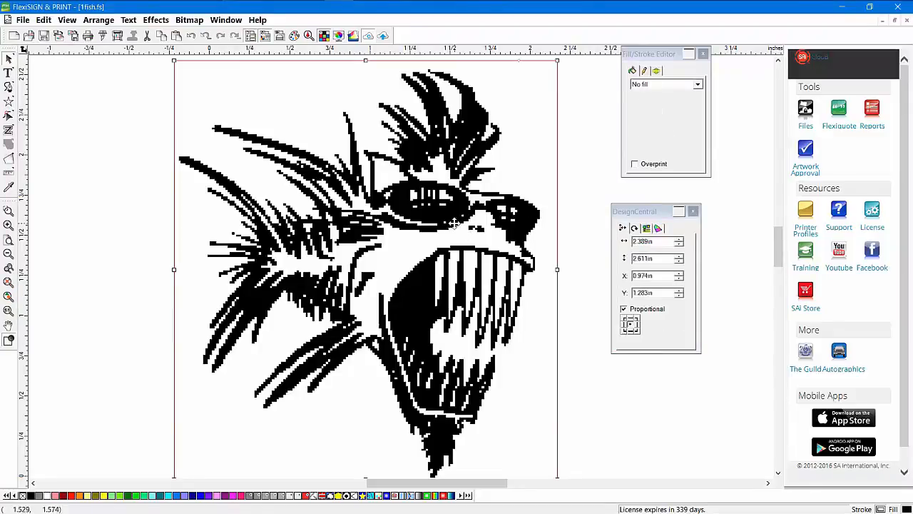
# Run Bitmap > Vectorize > Bezier on the fish bitmap
pyautogui.click(190, 21)
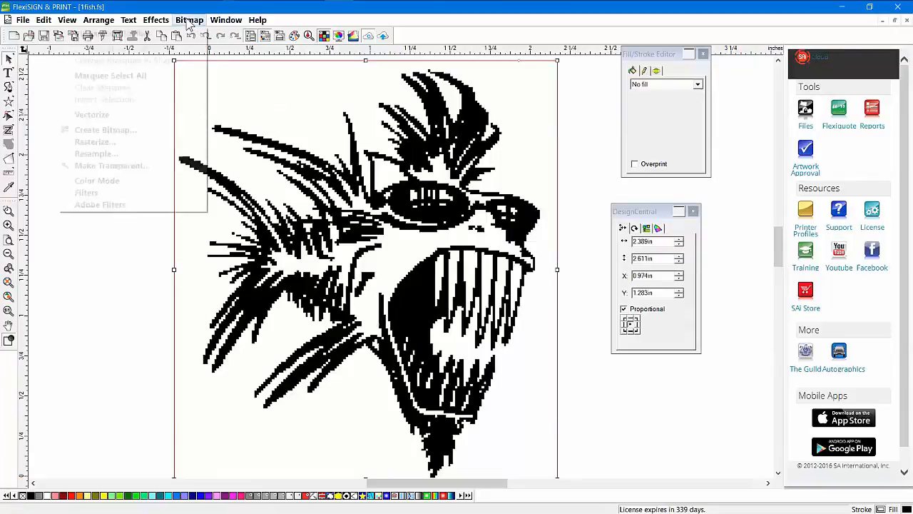
pyautogui.moveTo(164, 119)
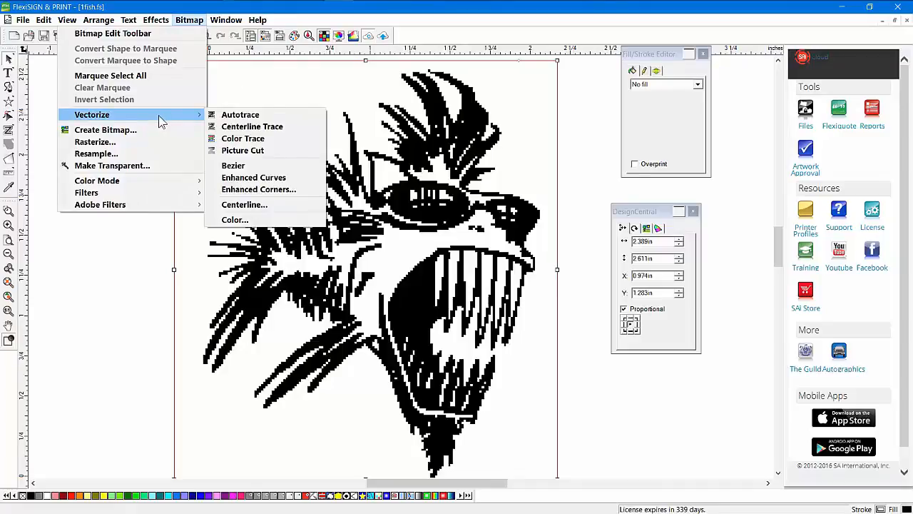
pyautogui.click(235, 167)
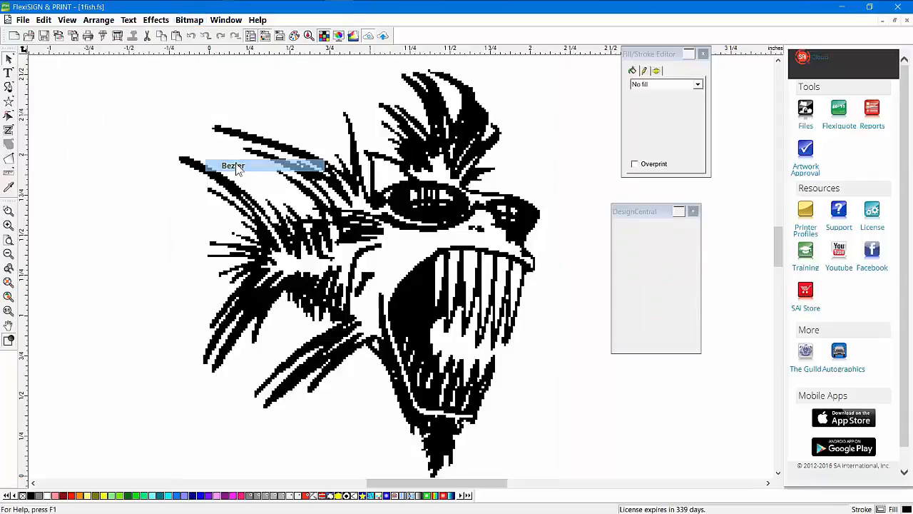
# Place the jagged bitmap fish beside its traced copy and close the SAi Cloud and Fill/Stroke panels
pyautogui.moveTo(545, 132)
pyautogui.mouseDown()
pyautogui.moveTo(195, 139)
pyautogui.moveTo(210, 133)
pyautogui.mouseUp()
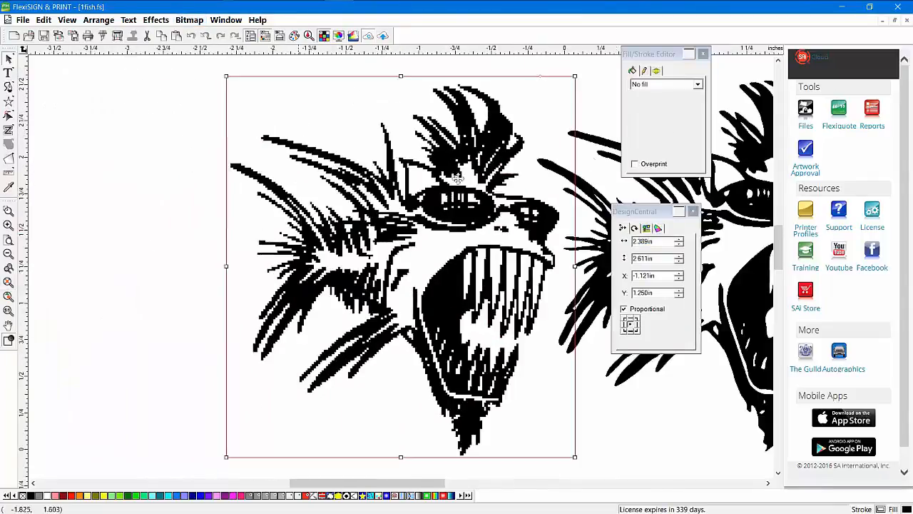
pyautogui.click(8, 282)
pyautogui.click(368, 35)
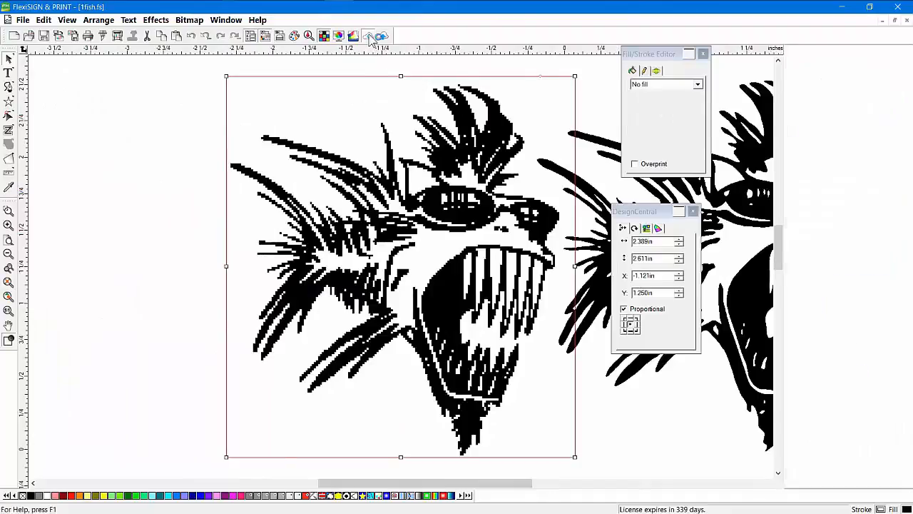
pyautogui.click(9, 296)
pyautogui.moveTo(671, 61); pyautogui.dragTo(841, 72)
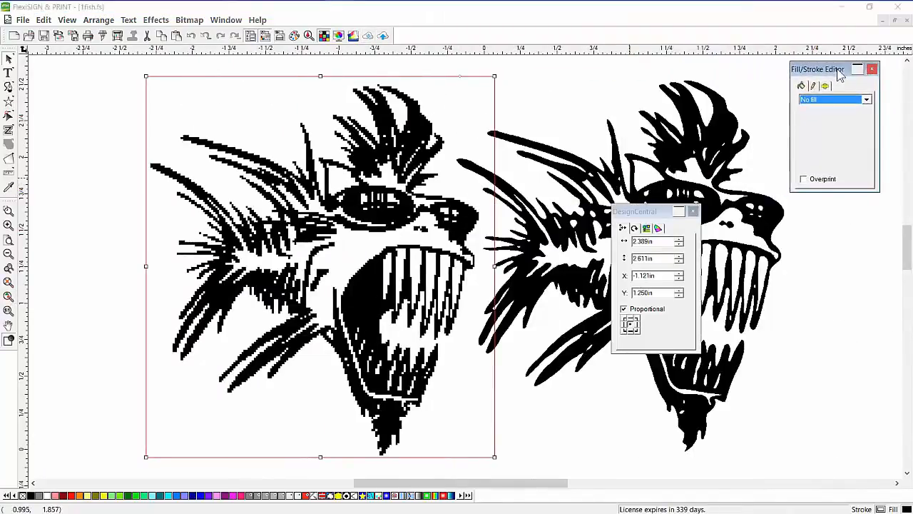
pyautogui.click(872, 65)
pyautogui.moveTo(649, 213); pyautogui.dragTo(836, 92)
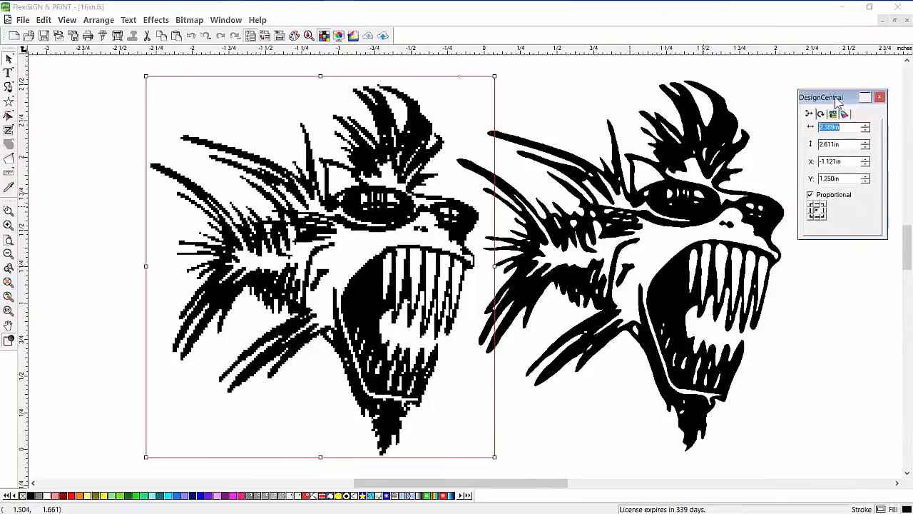
pyautogui.click(569, 401)
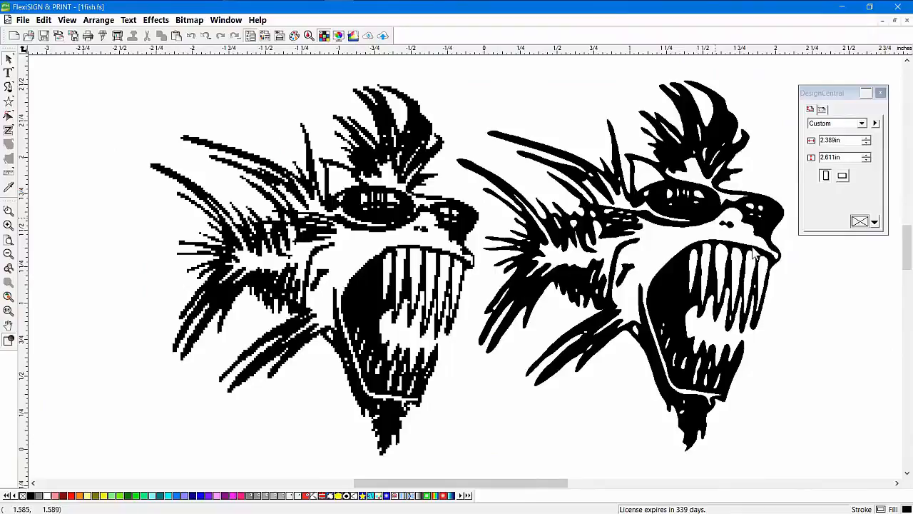
# Inspect the traced fish's nodes in wireframe view with the node-edit tool
pyautogui.click(9, 340)
pyautogui.click(9, 116)
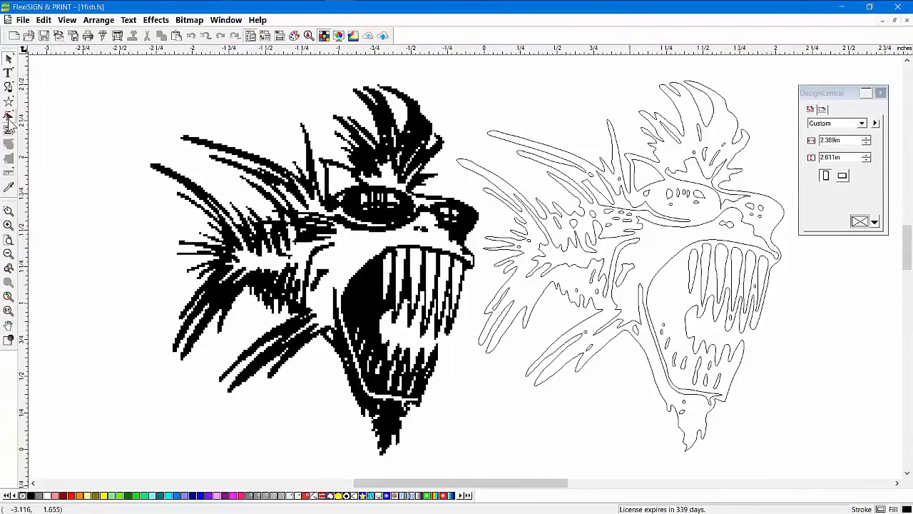
pyautogui.moveTo(632, 141); pyautogui.dragTo(837, 323)
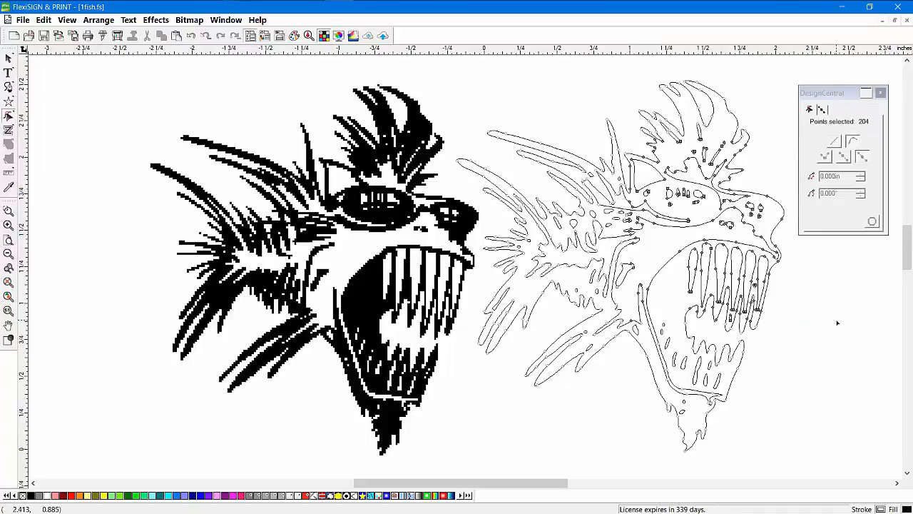
pyautogui.click(814, 315)
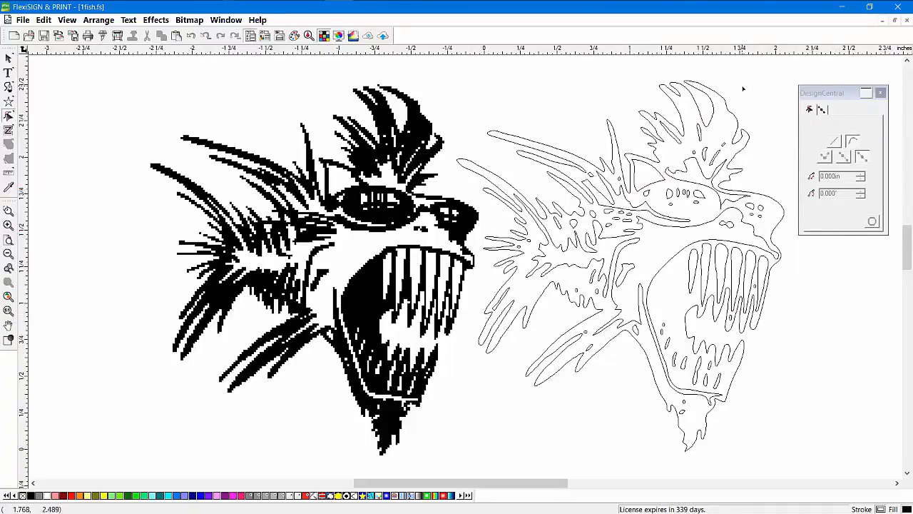
pyautogui.click(189, 21)
pyautogui.moveTo(169, 120)
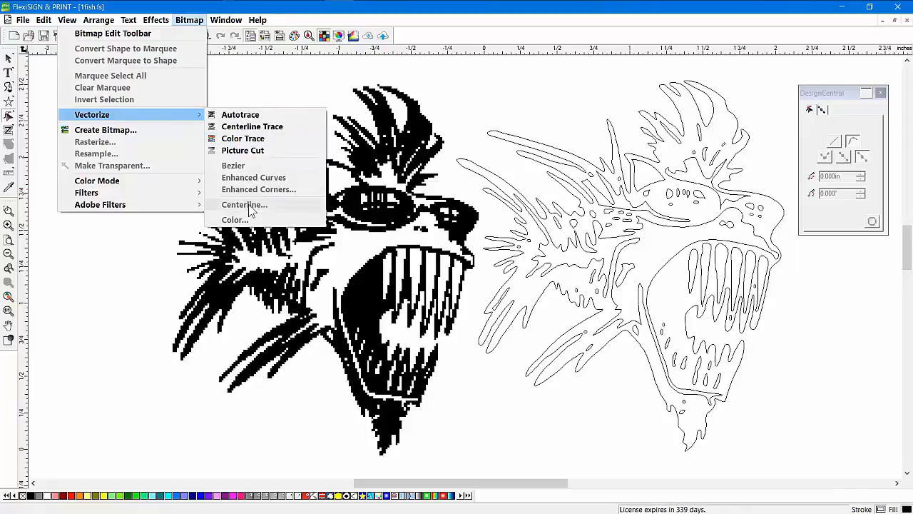
pyautogui.click(98, 272)
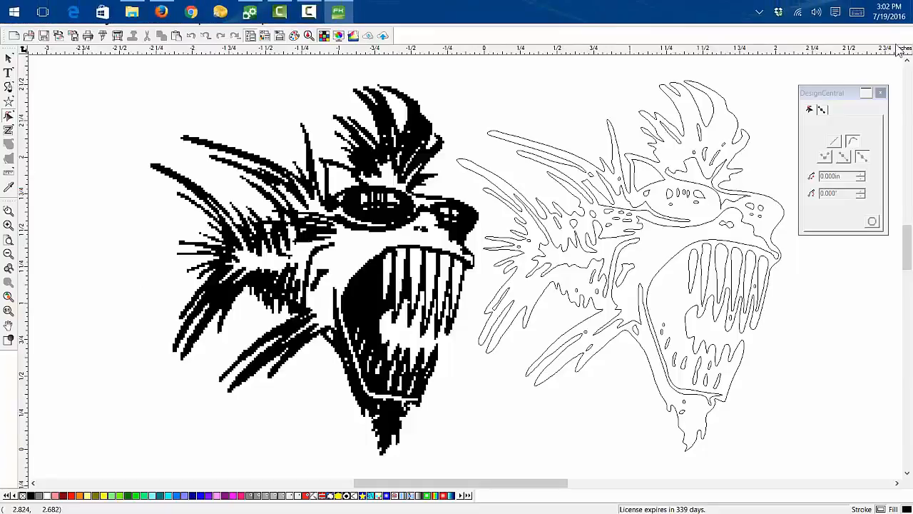
# Close 1fish.fs without saving and open contourcuts.fs
pyautogui.click(906, 20)
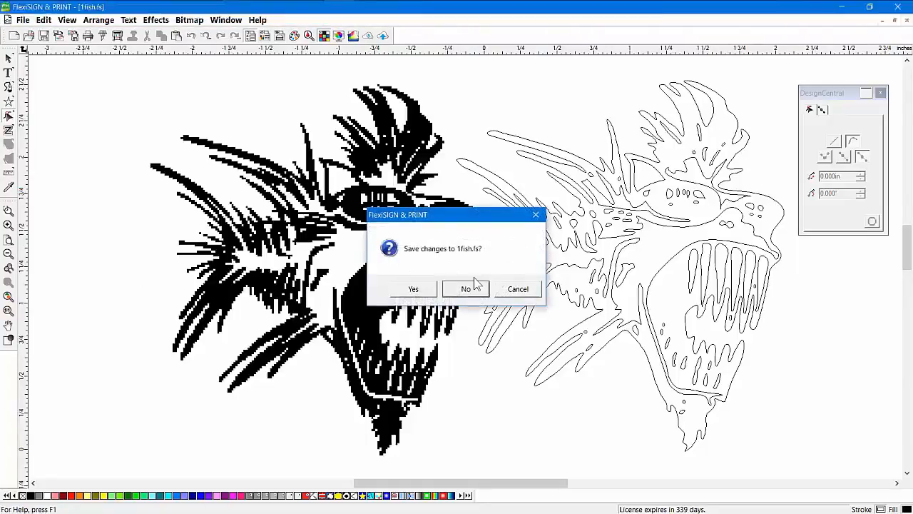
pyautogui.click(470, 288)
pyautogui.click(29, 36)
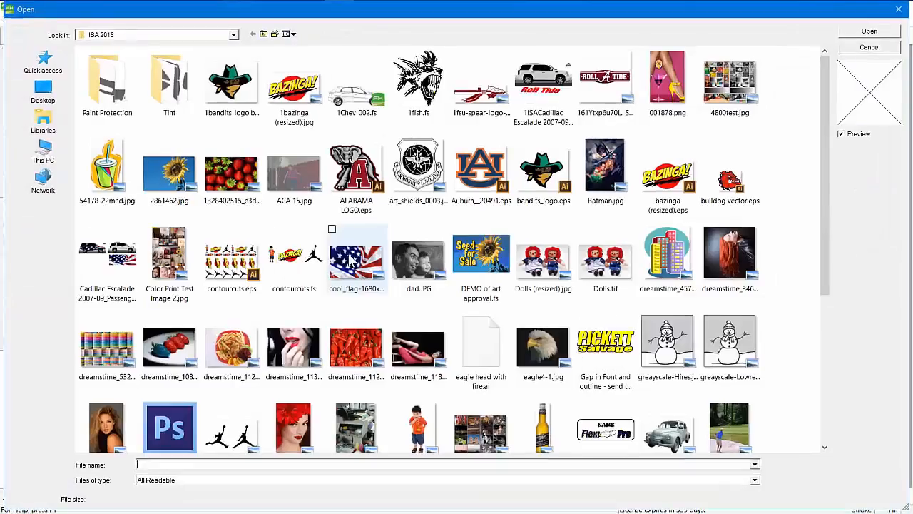
pyautogui.doubleClick(295, 266)
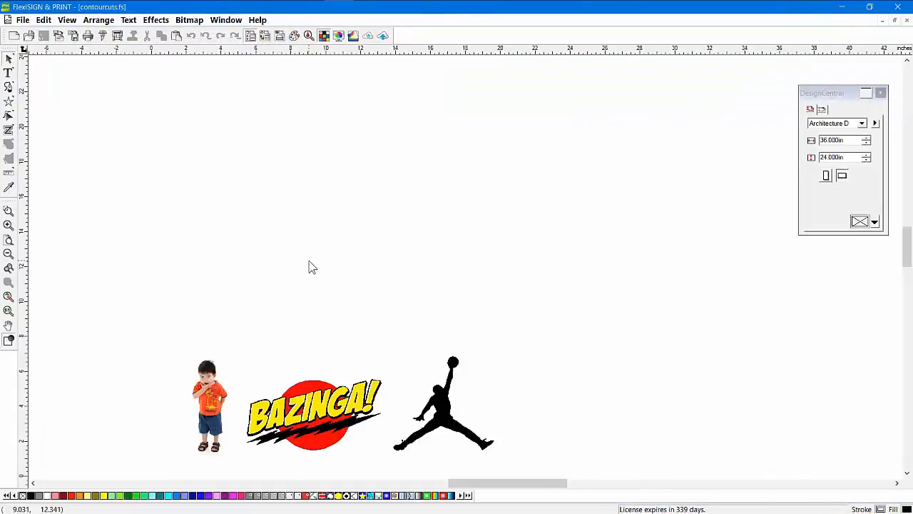
# Move the boy photo up the sheet and scale it to 6.660 x 9.990 in
pyautogui.click(460, 439)
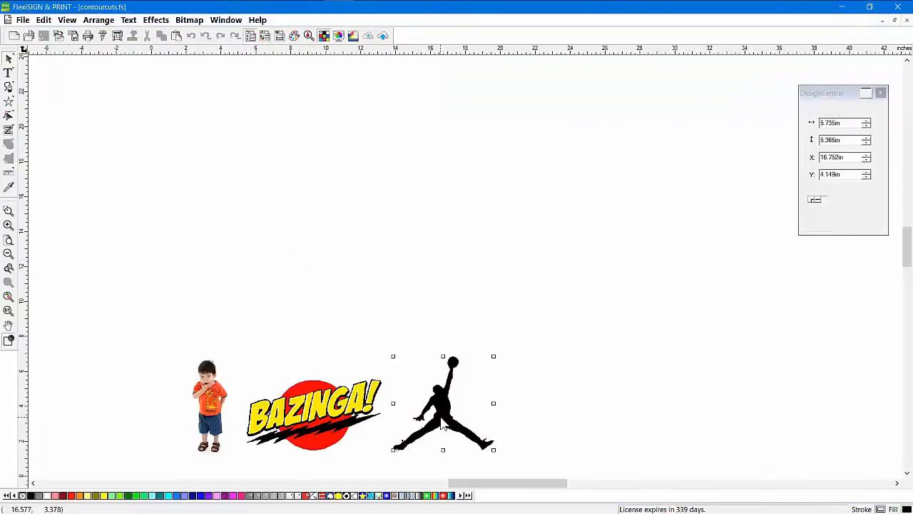
pyautogui.click(8, 341)
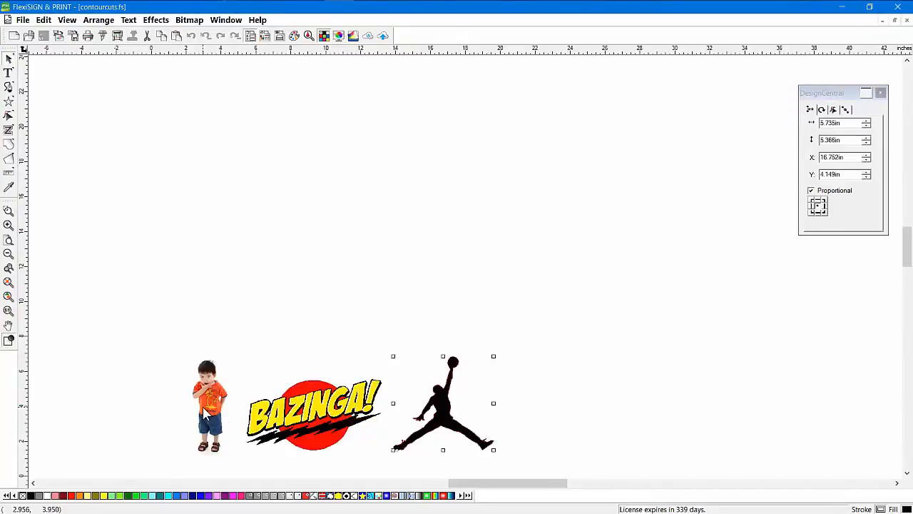
pyautogui.moveTo(208, 389); pyautogui.dragTo(203, 150)
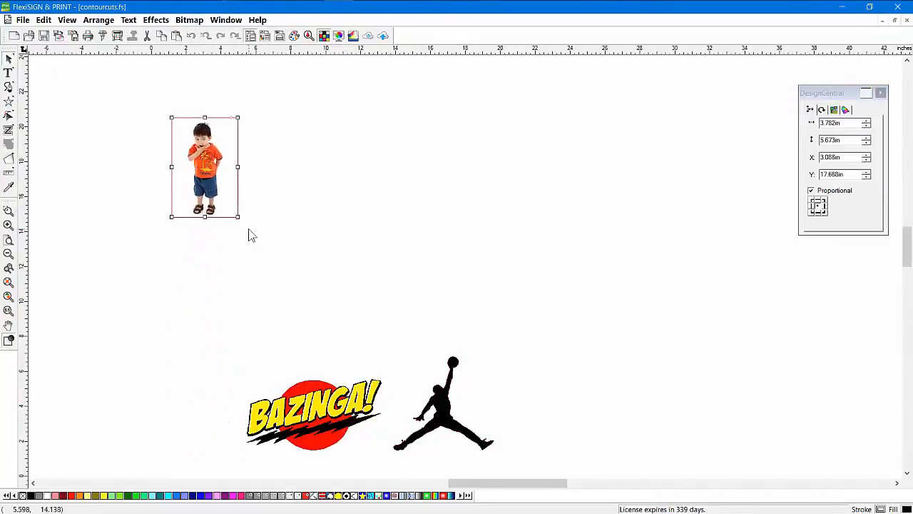
pyautogui.moveTo(237, 219); pyautogui.dragTo(289, 293)
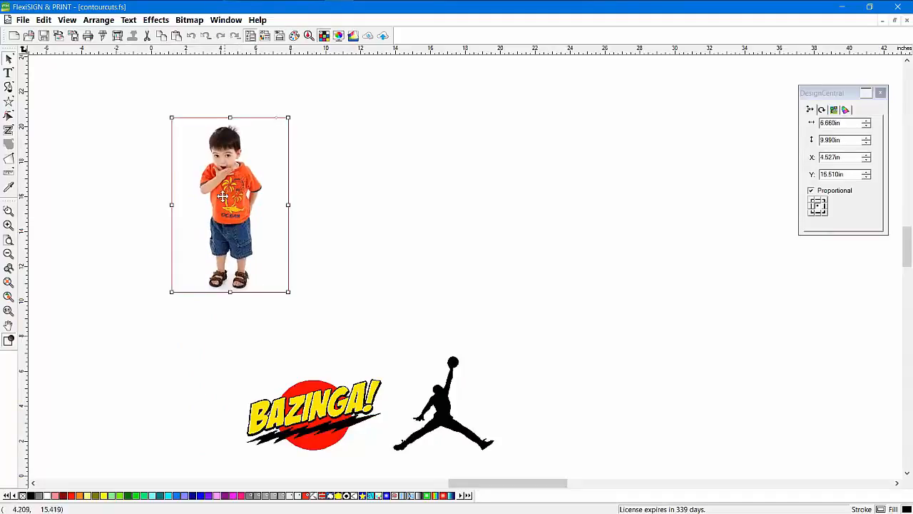
pyautogui.moveTo(216, 131); pyautogui.dragTo(225, 147)
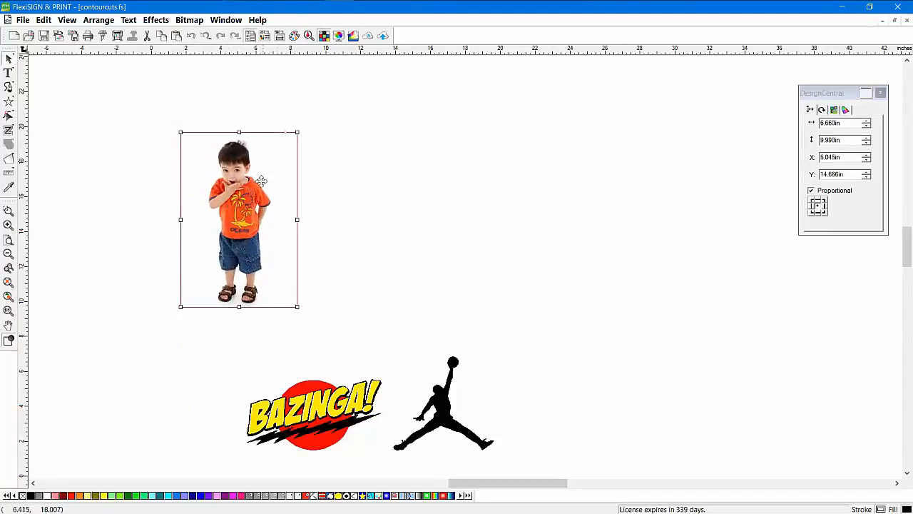
# Preview a contour cut around the boy photo, then cancel it
pyautogui.click(155, 20)
pyautogui.click(93, 81)
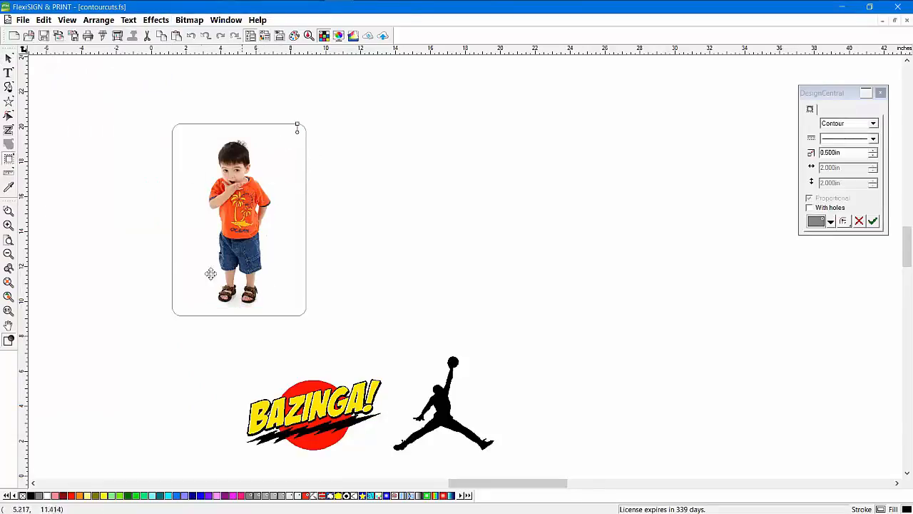
pyautogui.press('Escape')
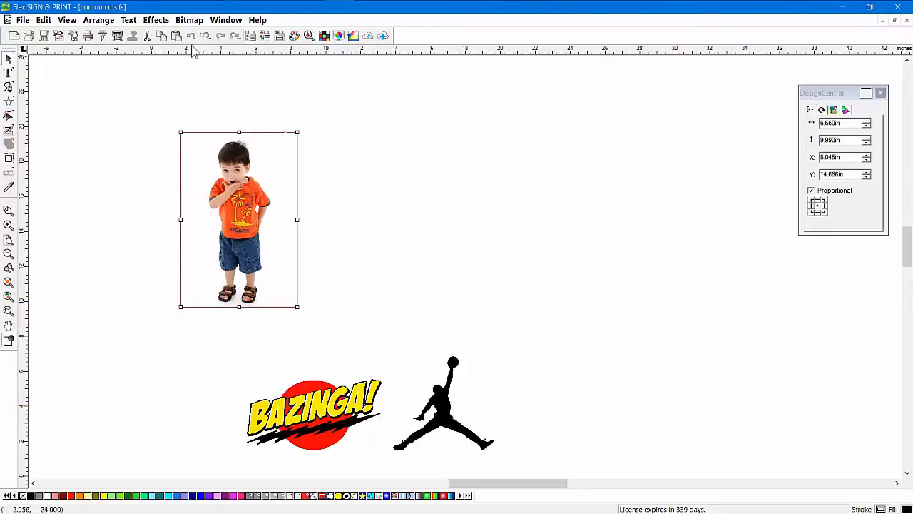
# Use Bitmap > Make Transparent at tolerance 32 to clear the boy photo's white background
pyautogui.click(187, 21)
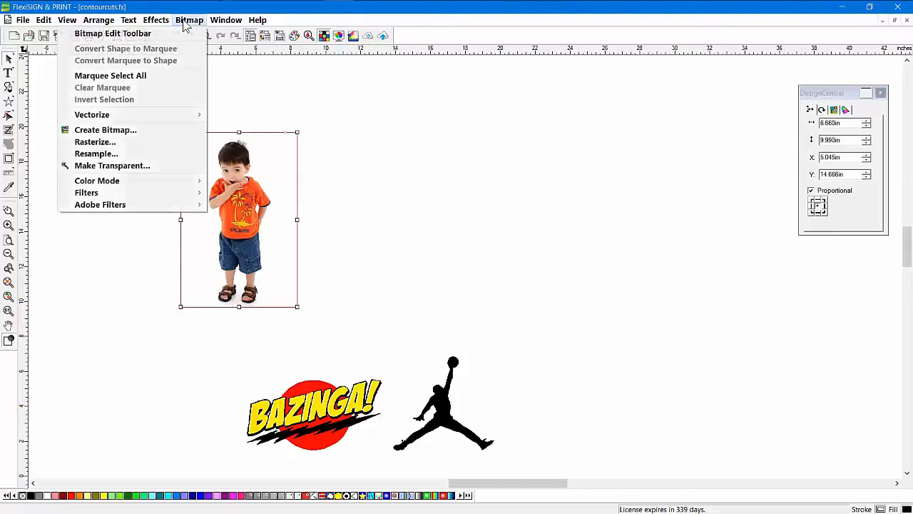
pyautogui.click(114, 168)
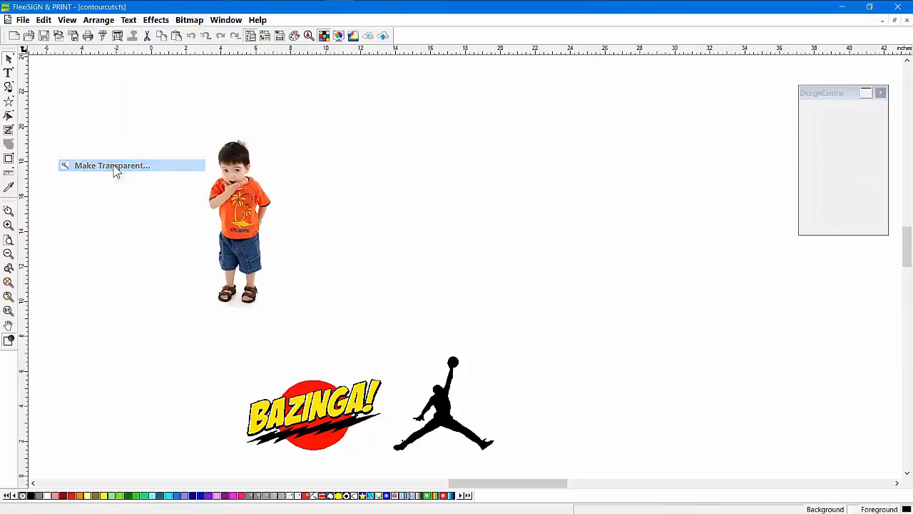
pyautogui.click(270, 163)
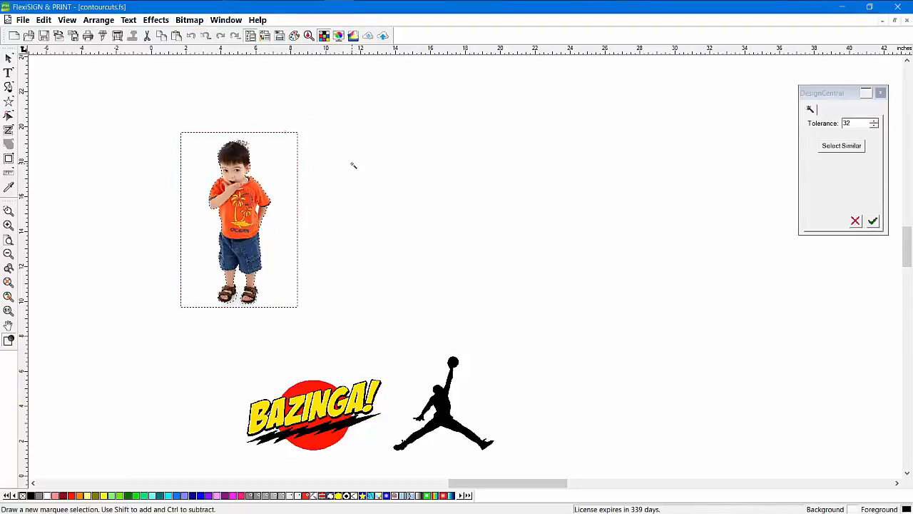
pyautogui.click(873, 221)
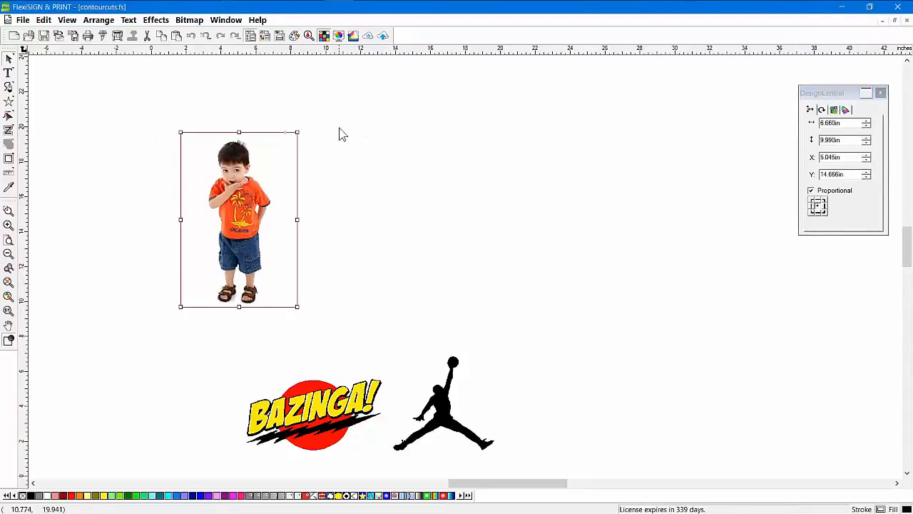
# Add a 0.376 in contour cut line around the boy photo, then select the BAZINGA logo
pyautogui.click(155, 20)
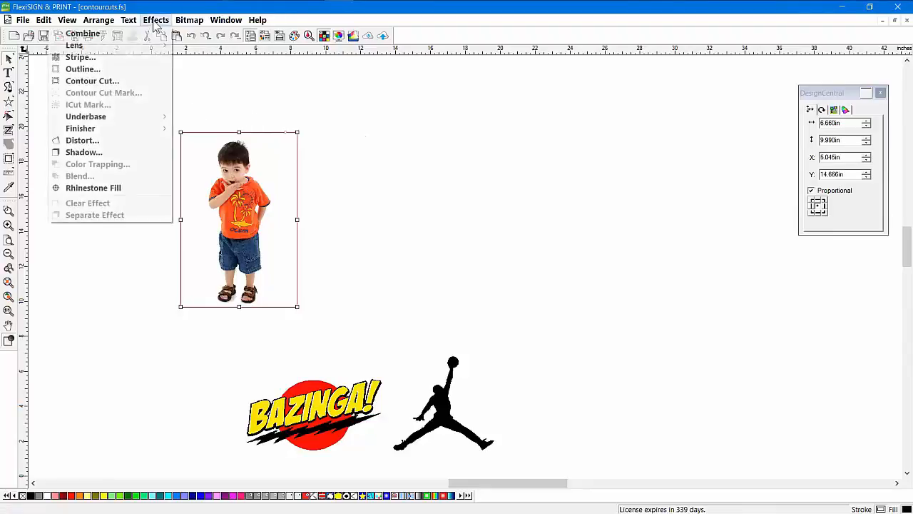
pyautogui.click(117, 80)
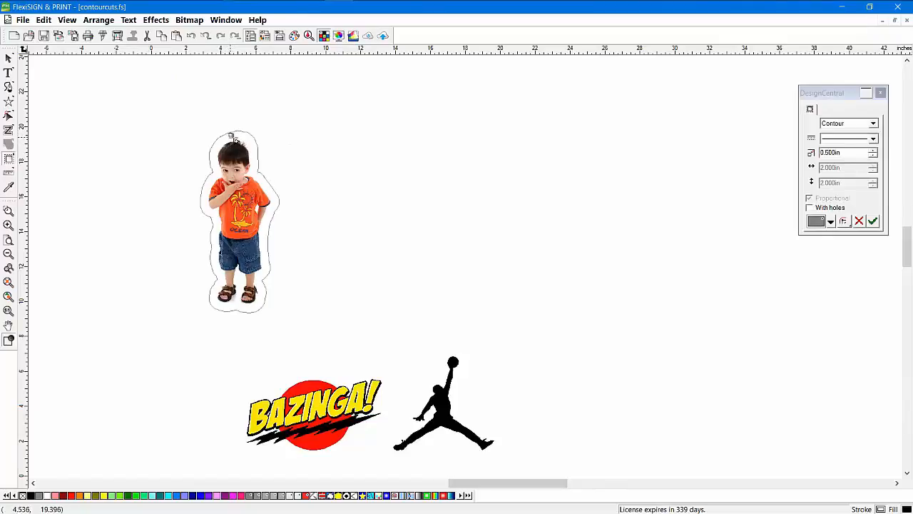
pyautogui.moveTo(231, 136); pyautogui.dragTo(232, 136)
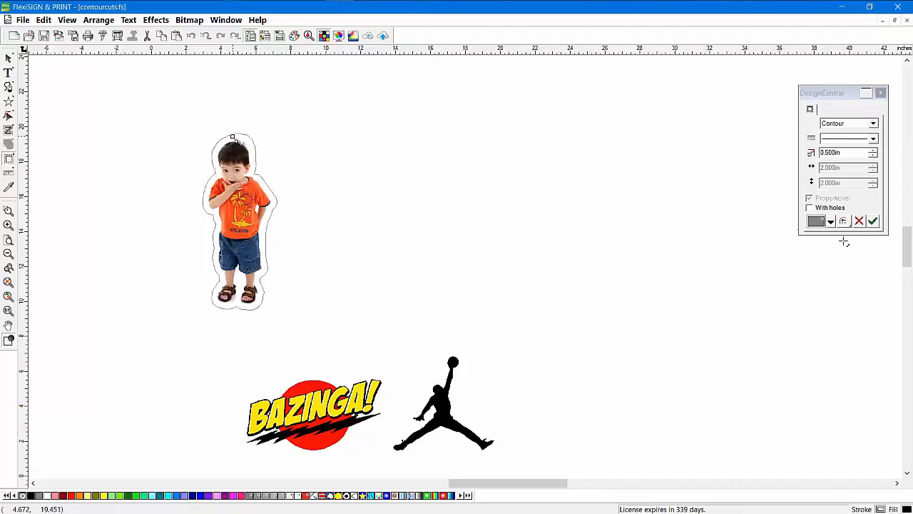
pyautogui.moveTo(819, 93); pyautogui.dragTo(398, 100)
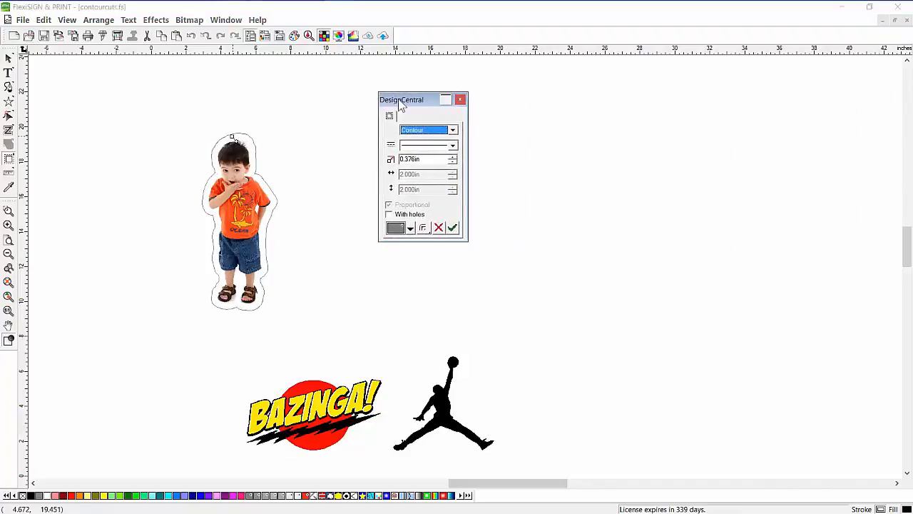
pyautogui.click(390, 215)
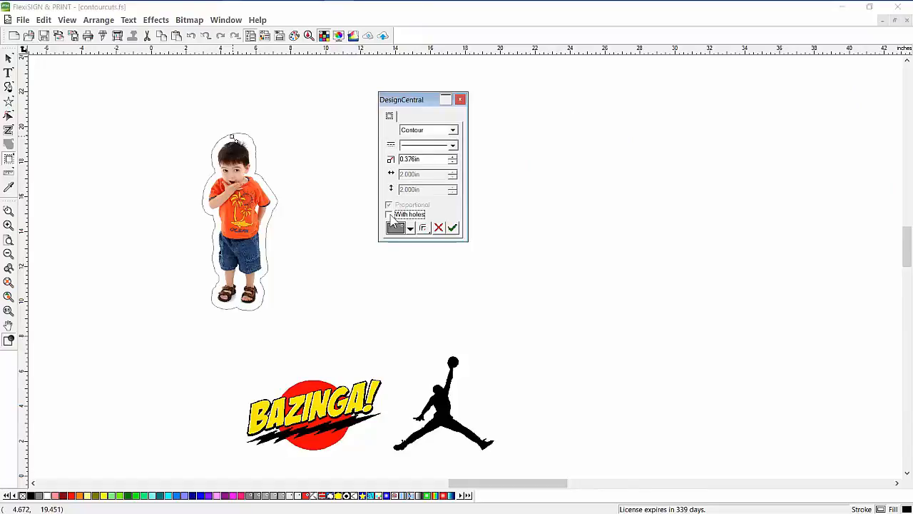
pyautogui.click(452, 228)
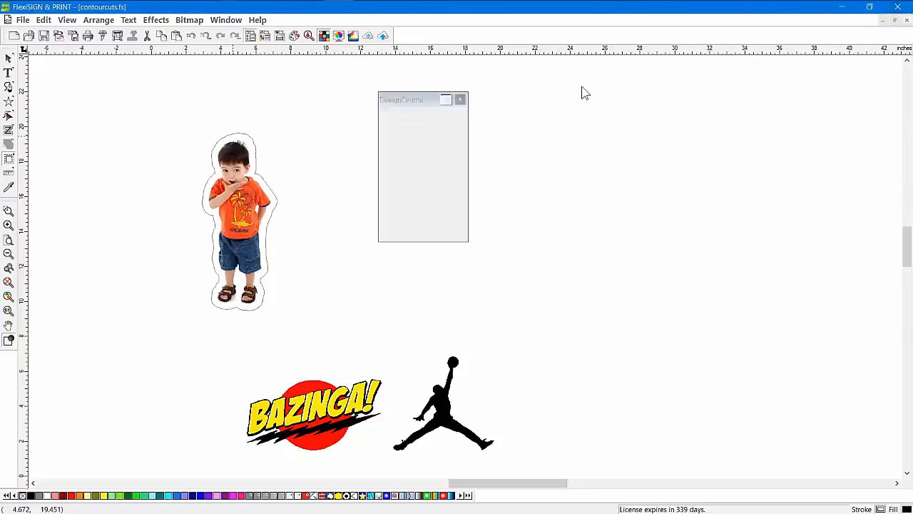
pyautogui.moveTo(222, 360); pyautogui.dragTo(392, 461)
# Apply a matching 0.376 in contour cut to the BAZINGA logo, then select the jumpman
pyautogui.click(157, 20)
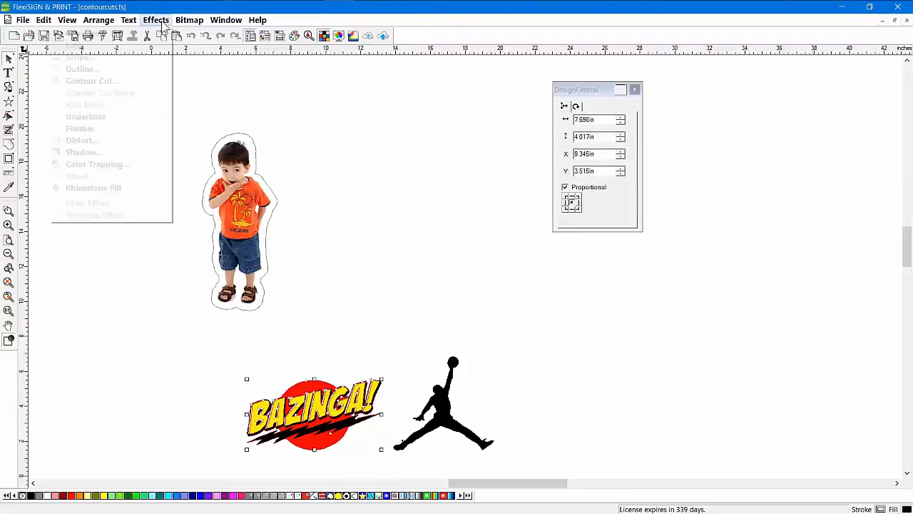
pyautogui.click(119, 81)
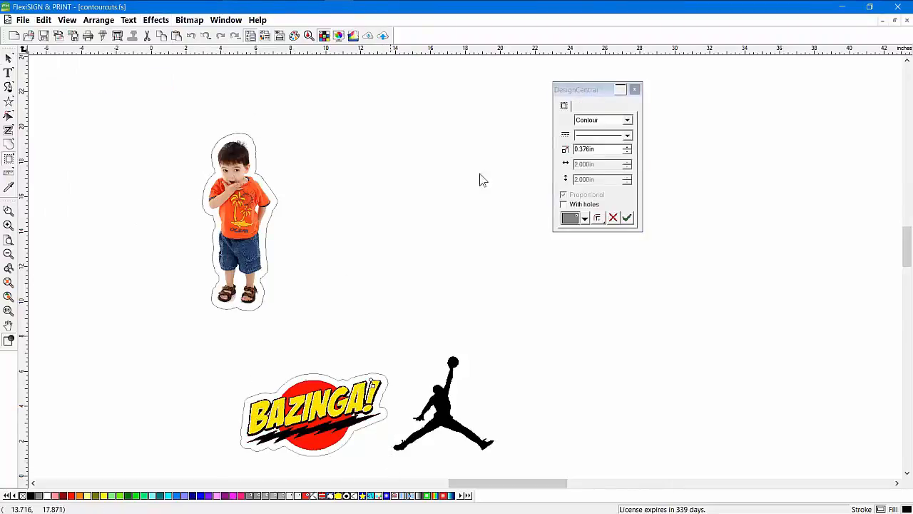
pyautogui.click(626, 218)
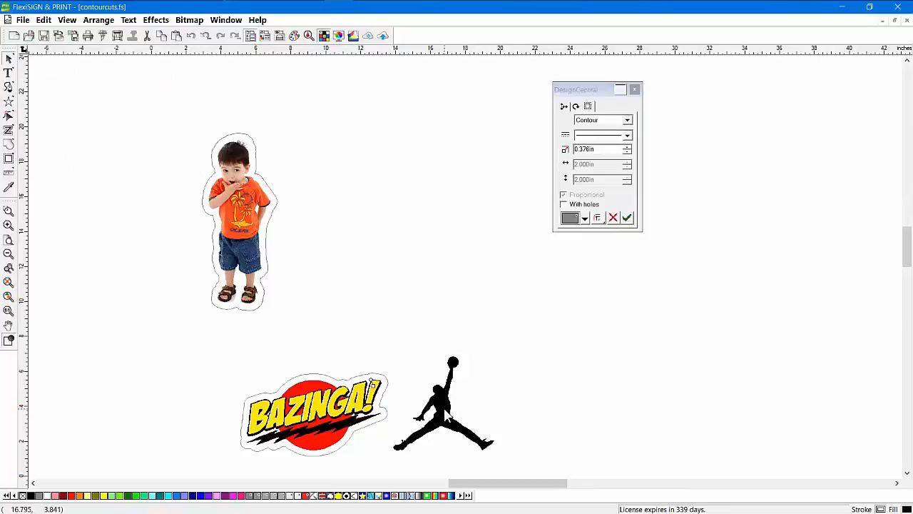
pyautogui.click(446, 416)
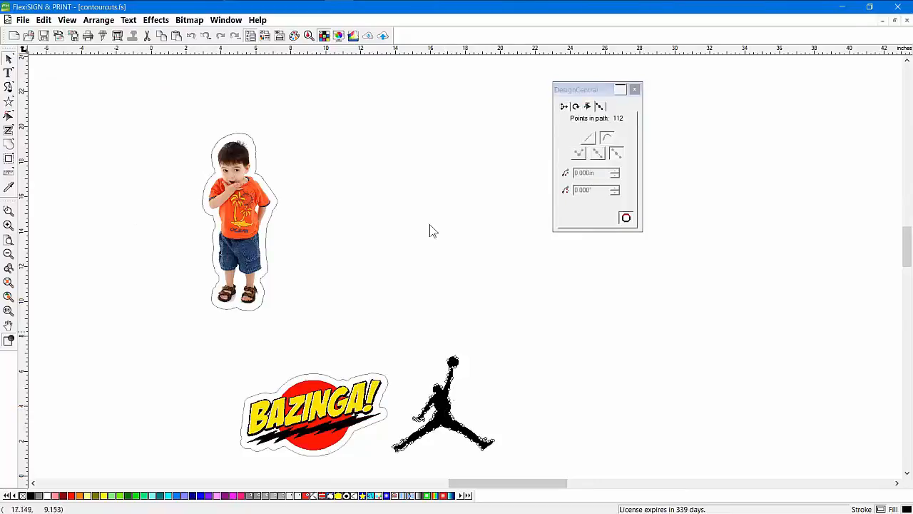
pyautogui.click(155, 20)
# Apply the contour cut to the jumpman and move the boy sticker down
pyautogui.click(128, 80)
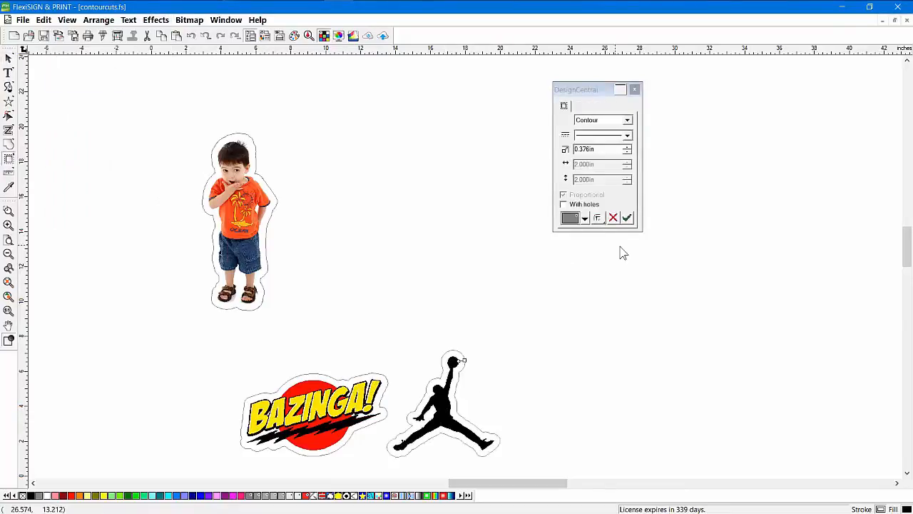
pyautogui.click(628, 218)
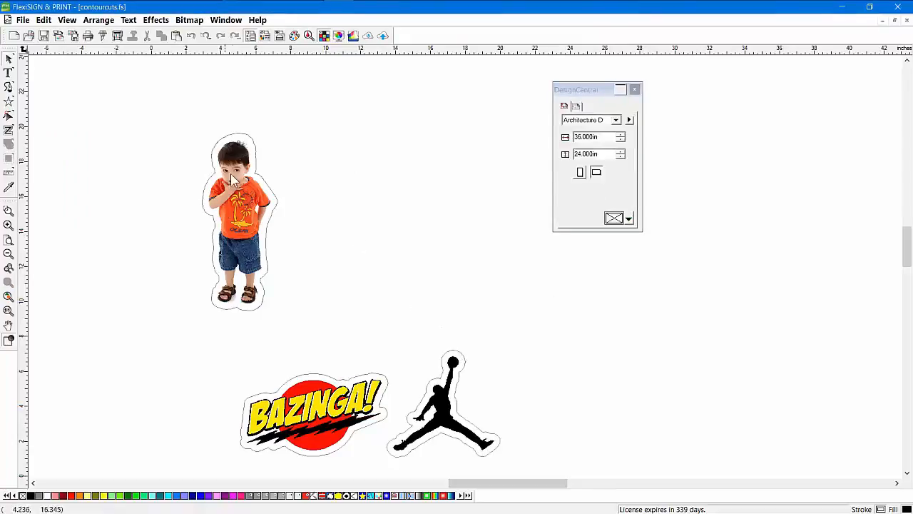
pyautogui.moveTo(225, 219); pyautogui.dragTo(178, 348)
# Show the 36 x 24 in page border in the page settings
pyautogui.click(405, 249)
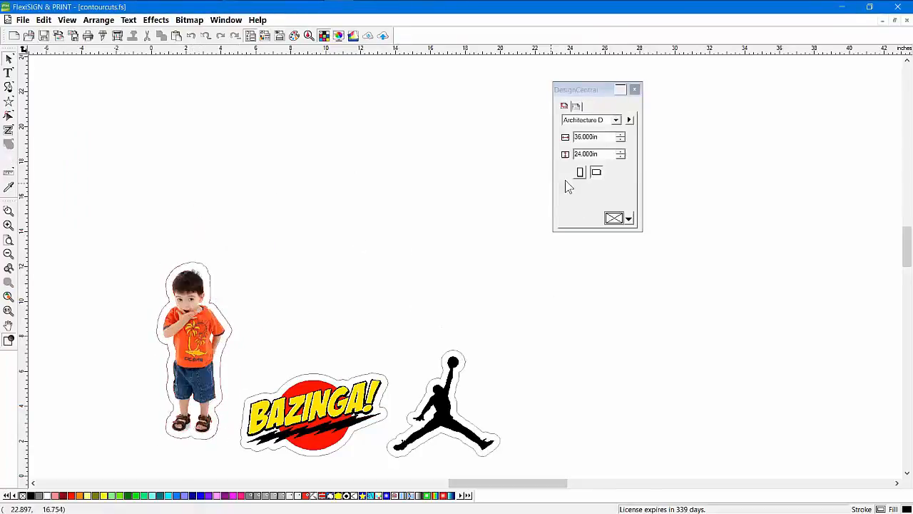
pyautogui.click(630, 122)
pyautogui.click(662, 164)
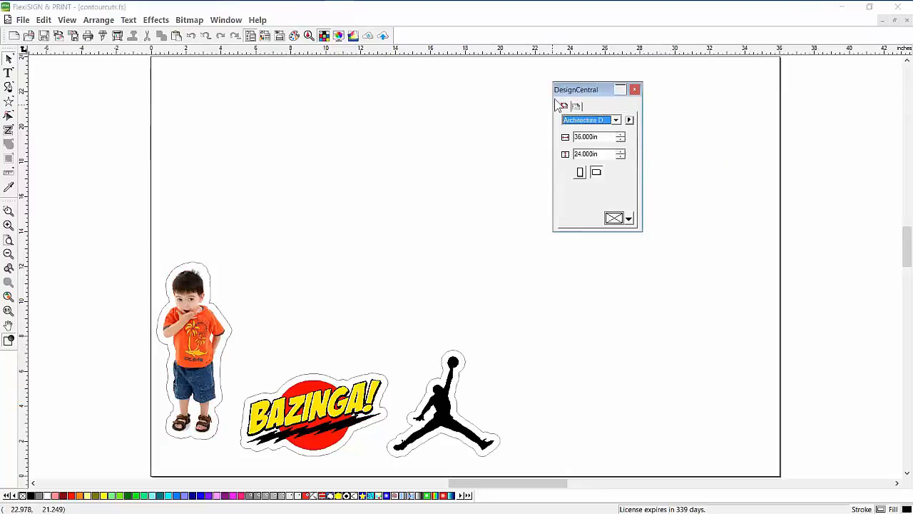
pyautogui.moveTo(575, 89); pyautogui.dragTo(772, 95)
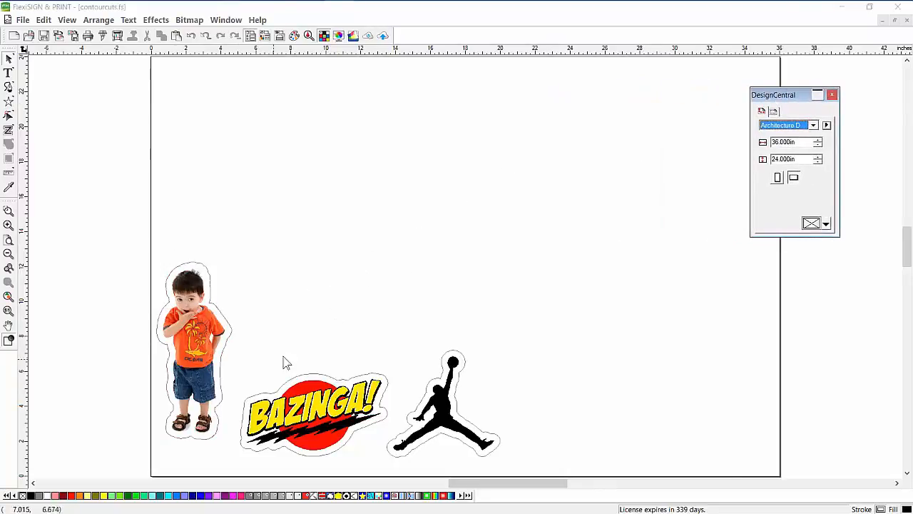
# Shrink the boy sticker to 2.811 x 6.651 in and place it beside the BAZINGA logo
pyautogui.moveTo(135, 250); pyautogui.dragTo(300, 445)
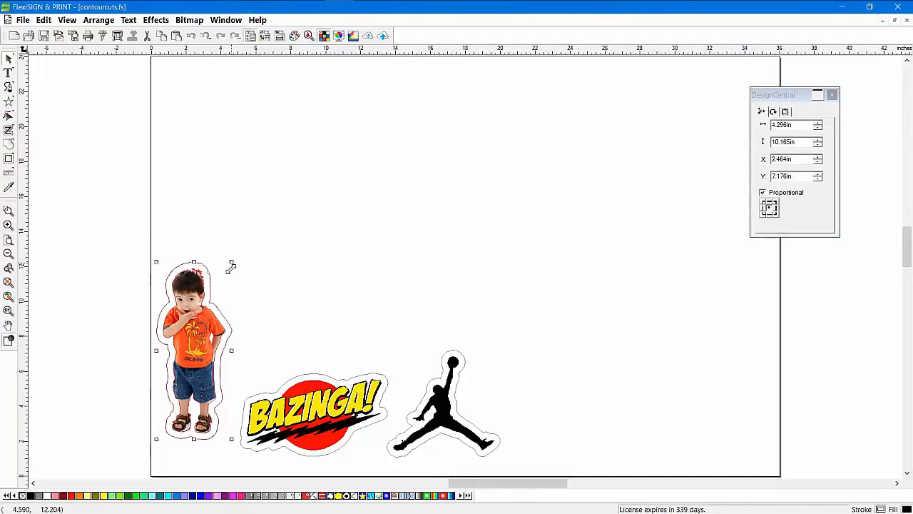
pyautogui.moveTo(231, 263); pyautogui.dragTo(205, 323)
pyautogui.moveTo(187, 382); pyautogui.dragTo(206, 406)
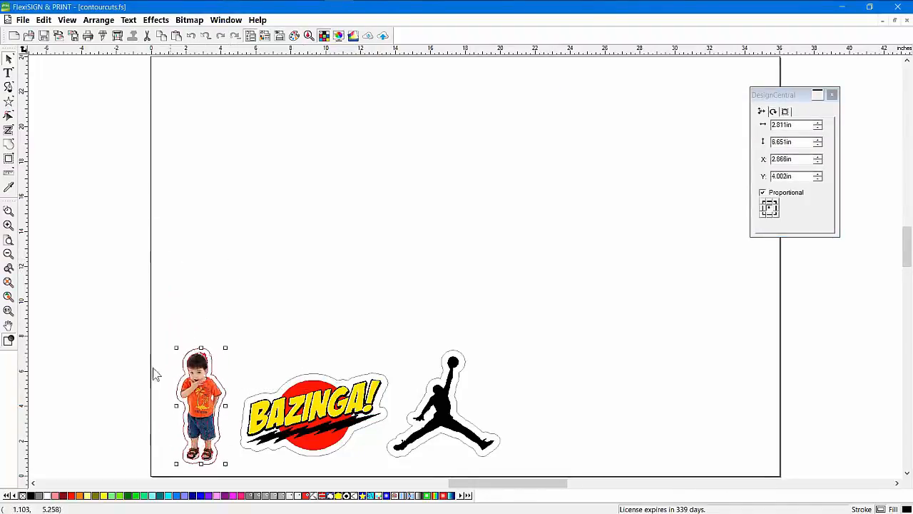
pyautogui.moveTo(119, 326); pyautogui.dragTo(549, 498)
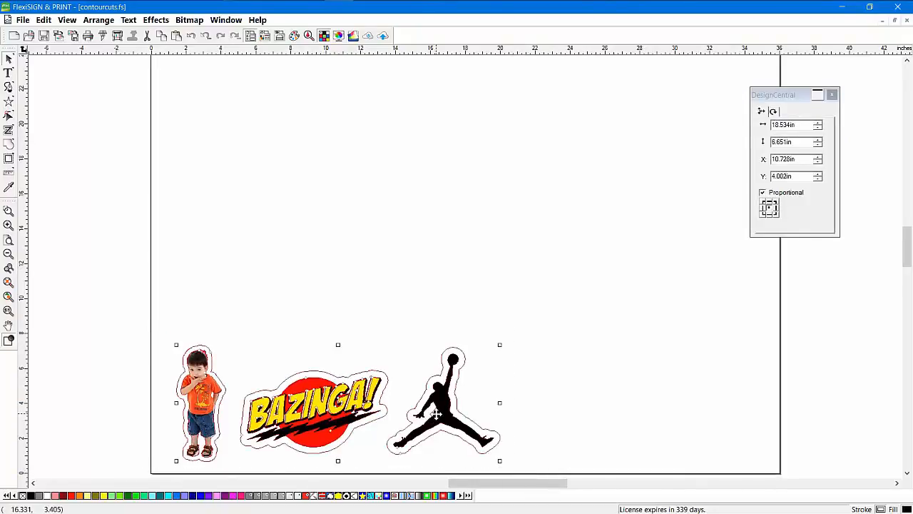
pyautogui.moveTo(436, 412); pyautogui.dragTo(434, 289)
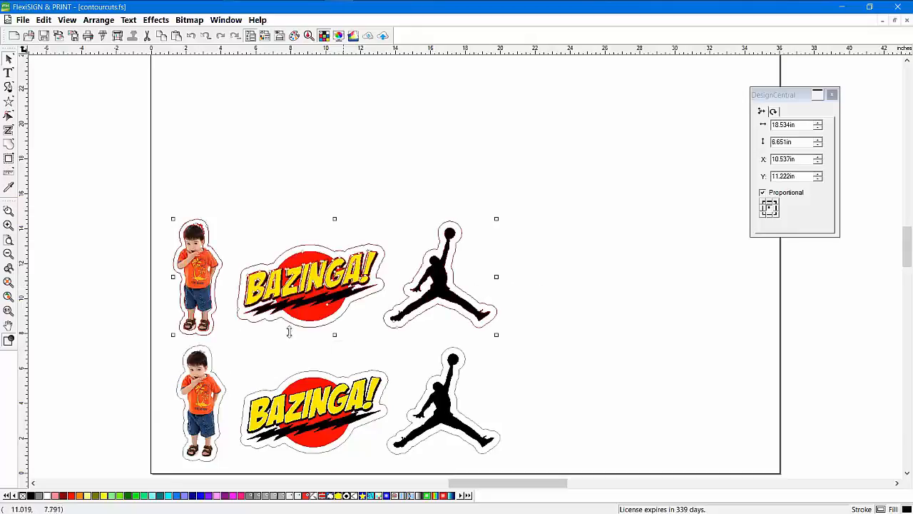
pyautogui.moveTo(437, 291); pyautogui.dragTo(471, 155)
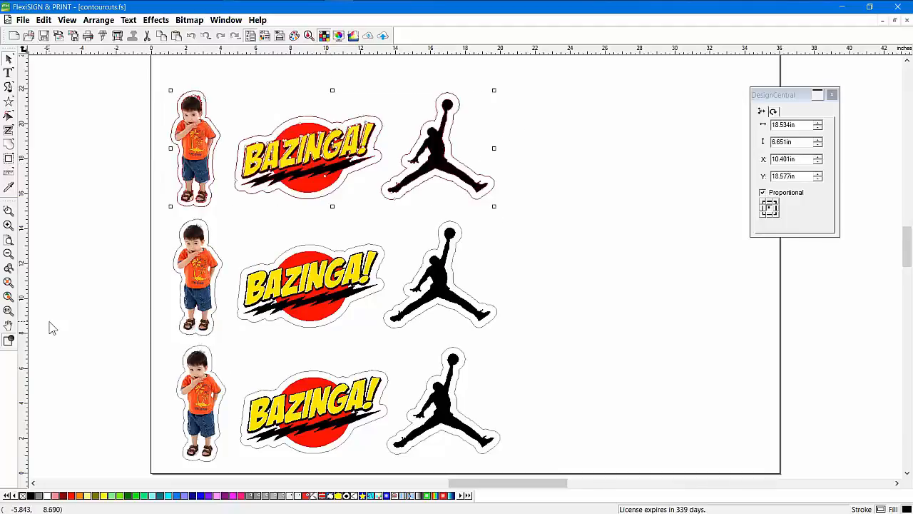
pyautogui.click(9, 240)
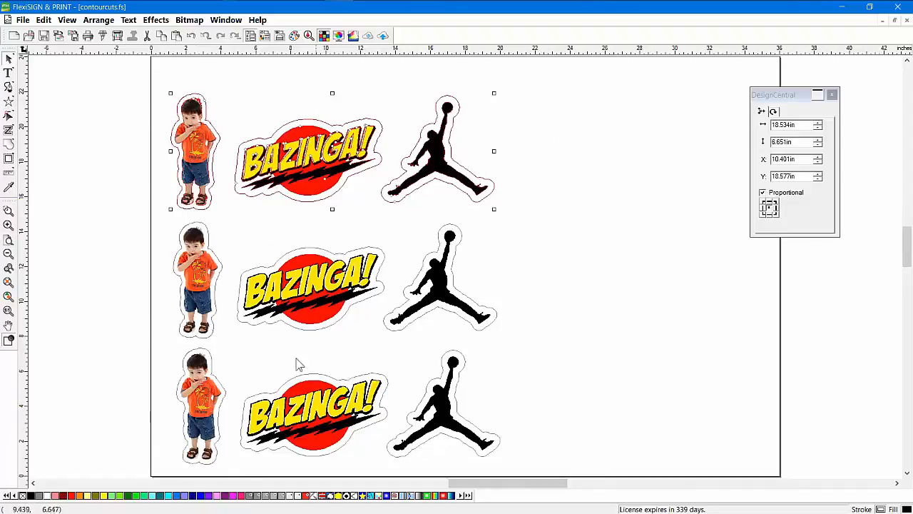
pyautogui.click(192, 37)
pyautogui.click(191, 37)
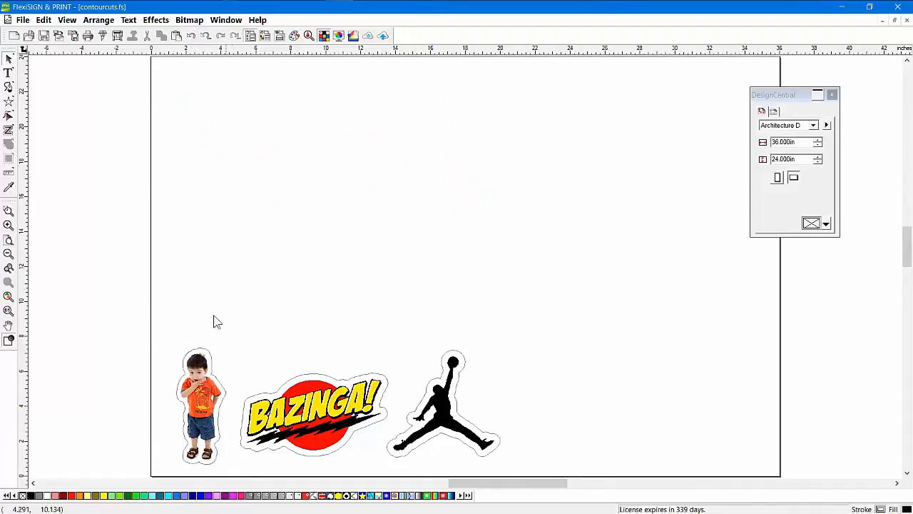
# True-shape nest the three stickers at 0.100 in spacing into an 18.457 x 23.899 in block
pyautogui.moveTo(146, 306); pyautogui.dragTo(513, 460)
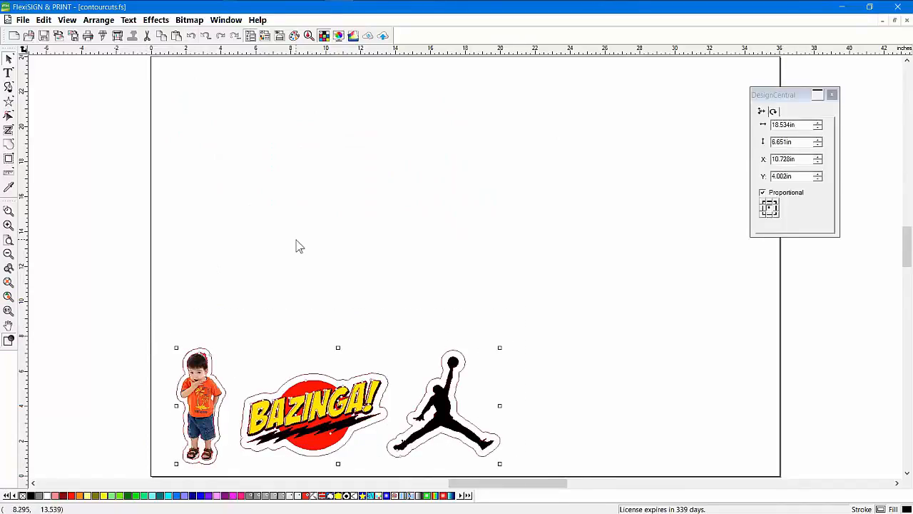
pyautogui.click(100, 21)
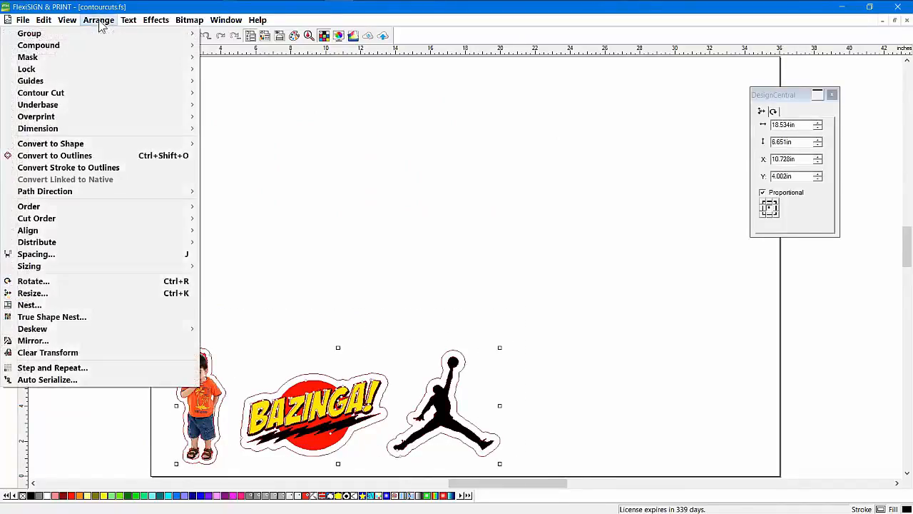
pyautogui.click(72, 322)
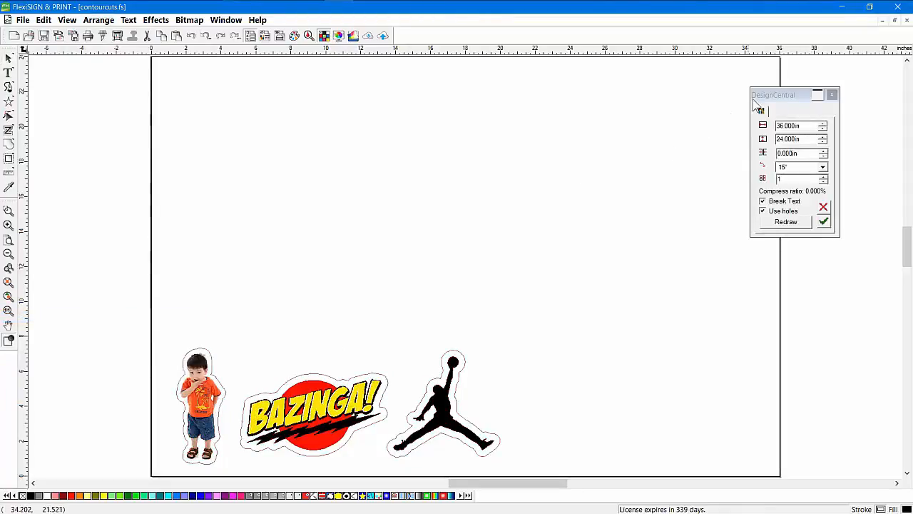
pyautogui.moveTo(768, 97); pyautogui.dragTo(565, 88)
pyautogui.click(616, 172)
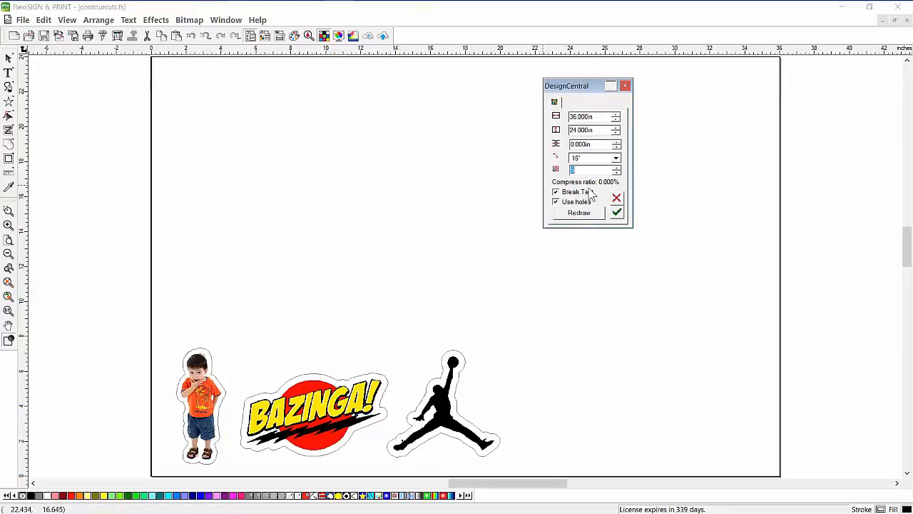
pyautogui.click(615, 141)
pyautogui.click(582, 214)
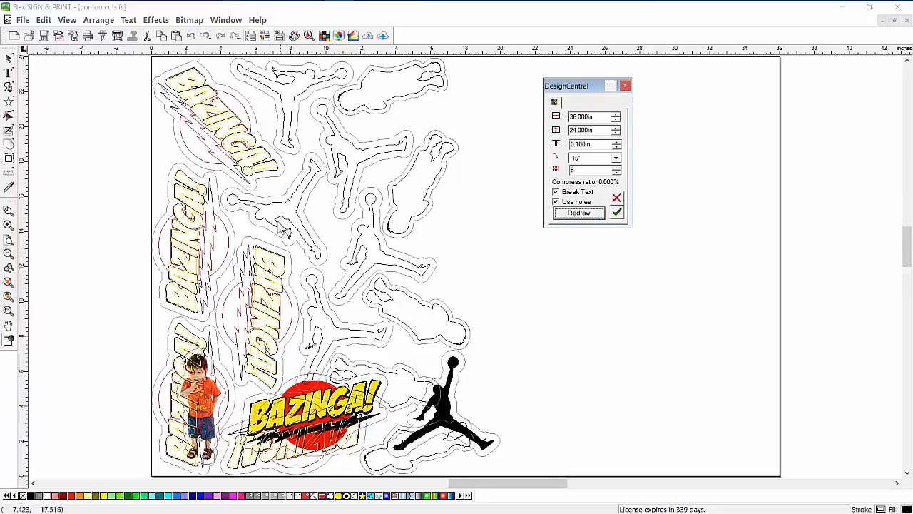
pyautogui.click(617, 212)
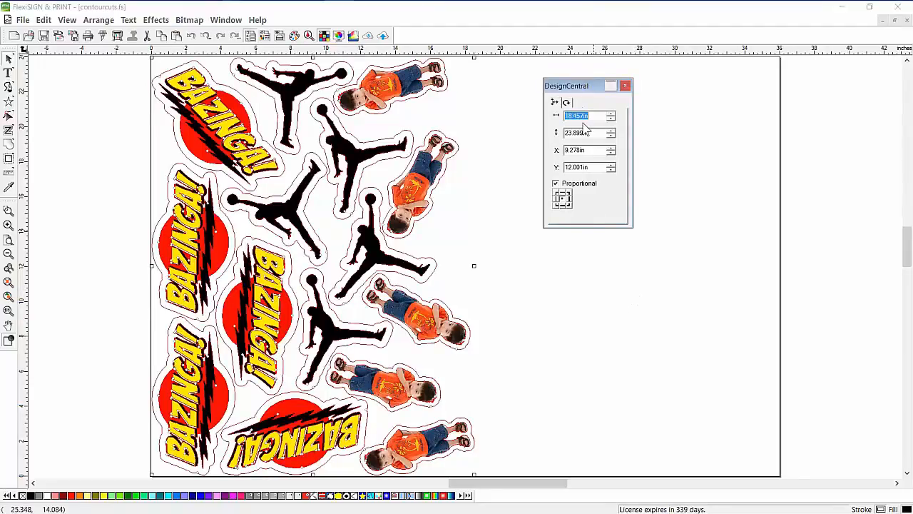
pyautogui.moveTo(575, 87); pyautogui.dragTo(756, 95)
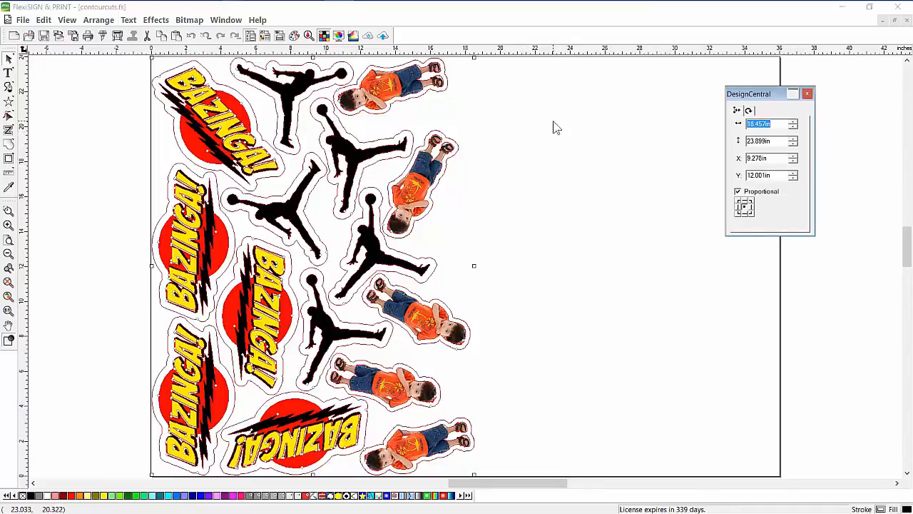
# Reorder the cut paths from a set origin with optimized start points, sorted for Maximize speed
pyautogui.click(100, 22)
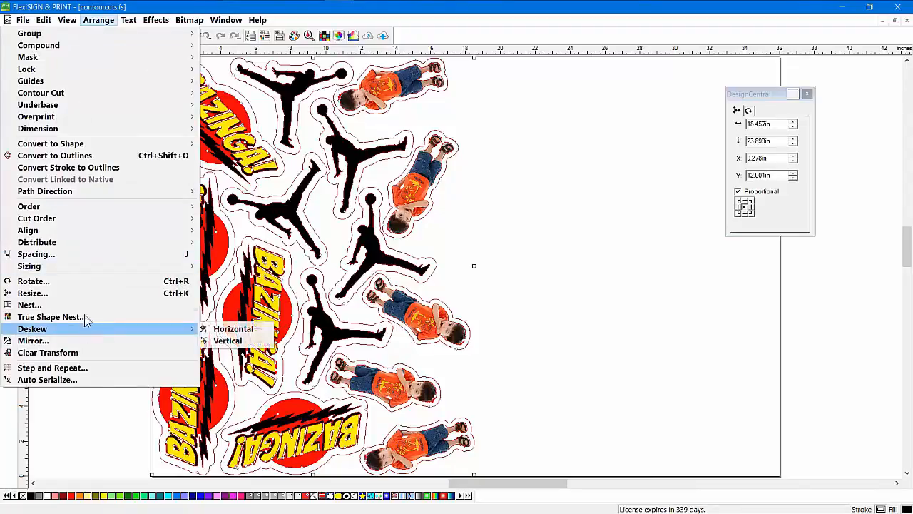
pyautogui.moveTo(102, 222)
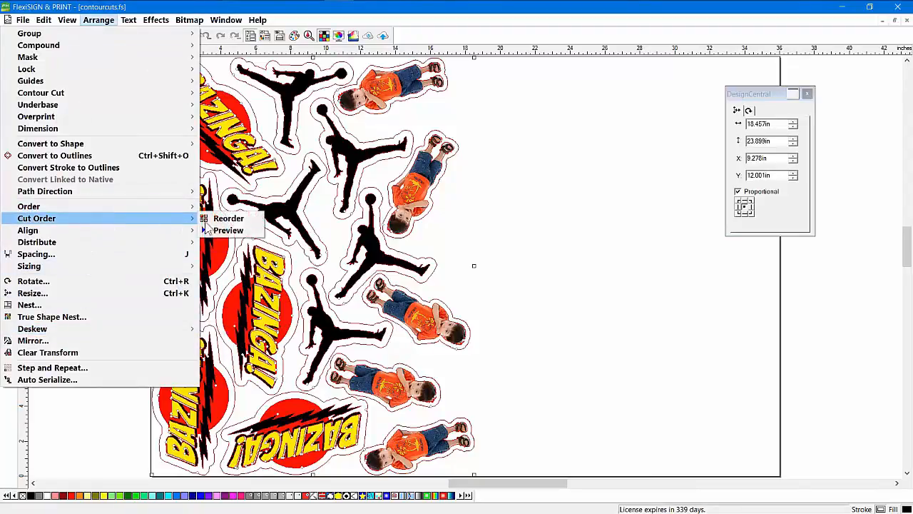
pyautogui.click(227, 219)
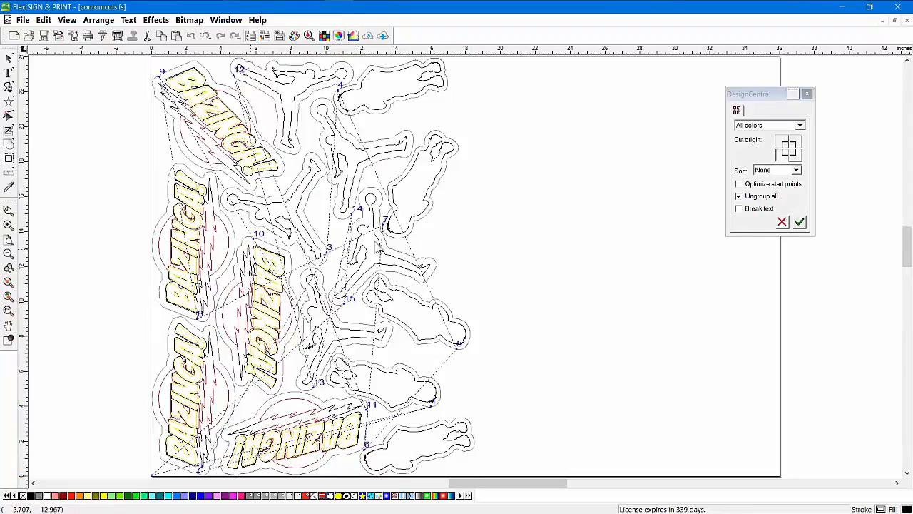
pyautogui.click(799, 164)
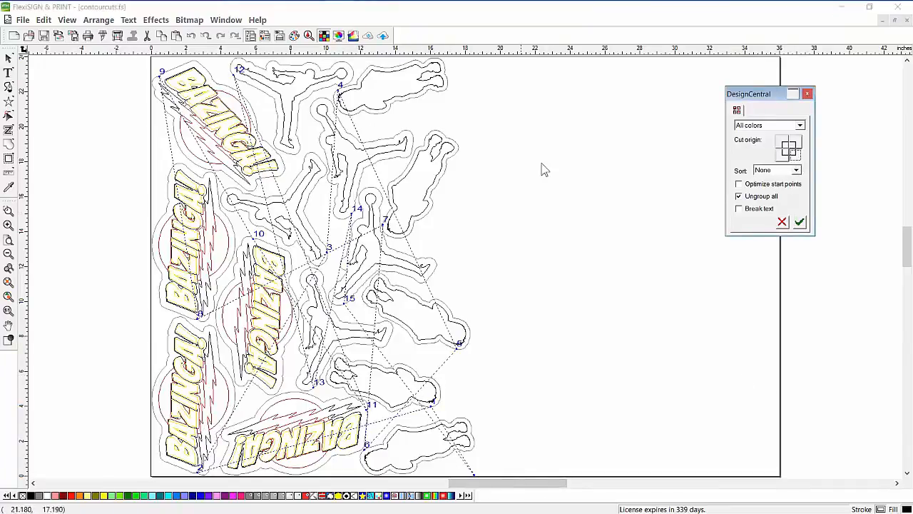
pyautogui.click(741, 185)
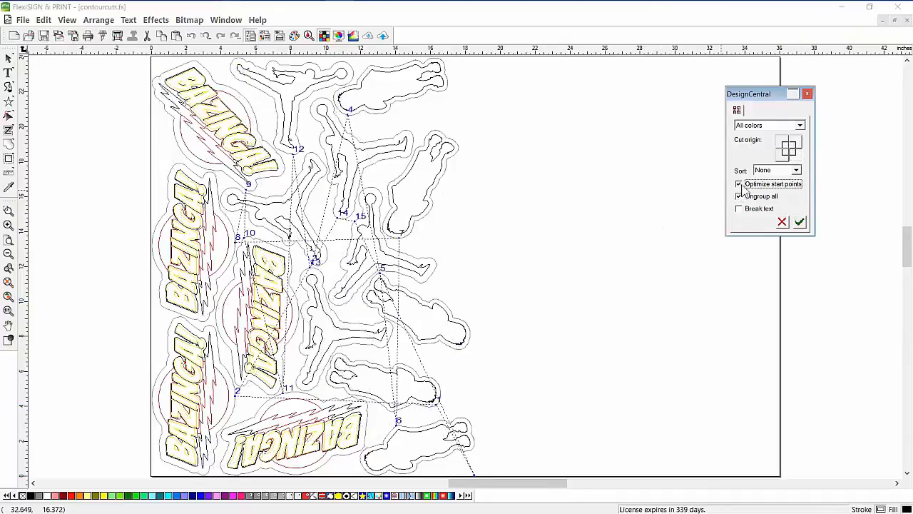
pyautogui.click(783, 172)
pyautogui.click(778, 203)
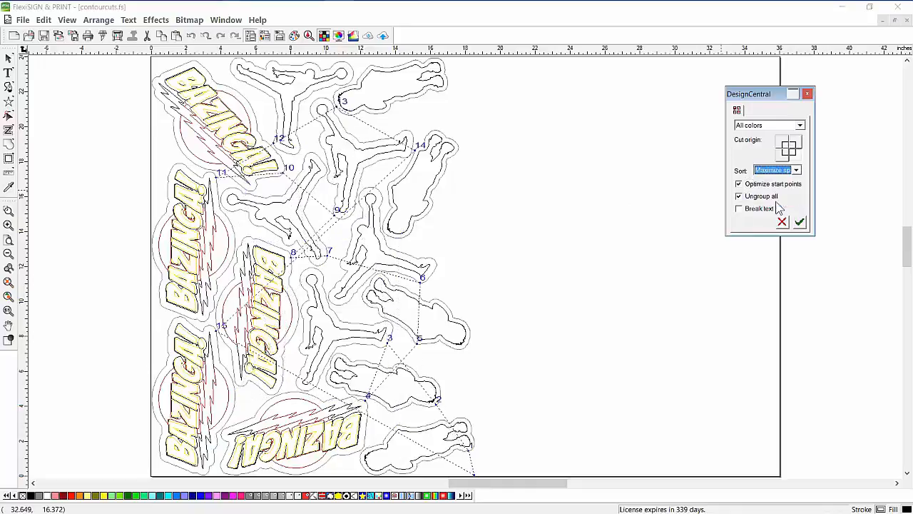
pyautogui.click(799, 223)
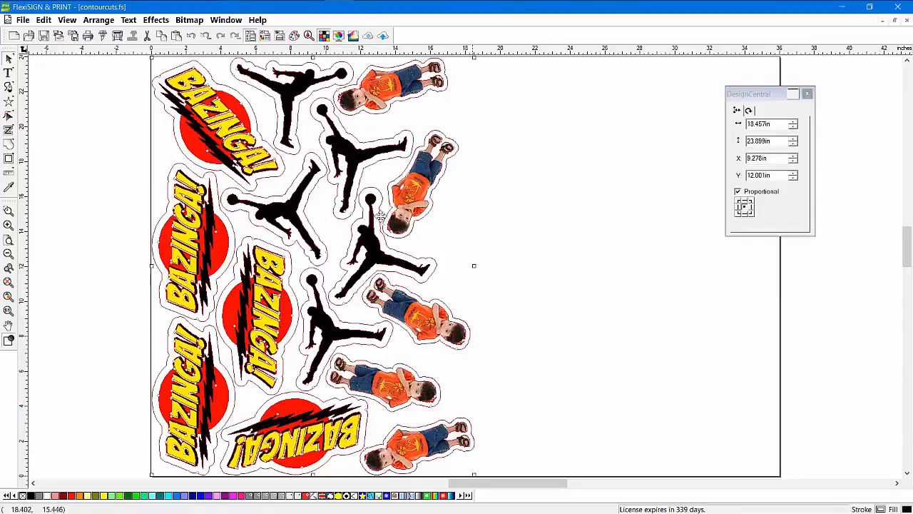
pyautogui.click(98, 21)
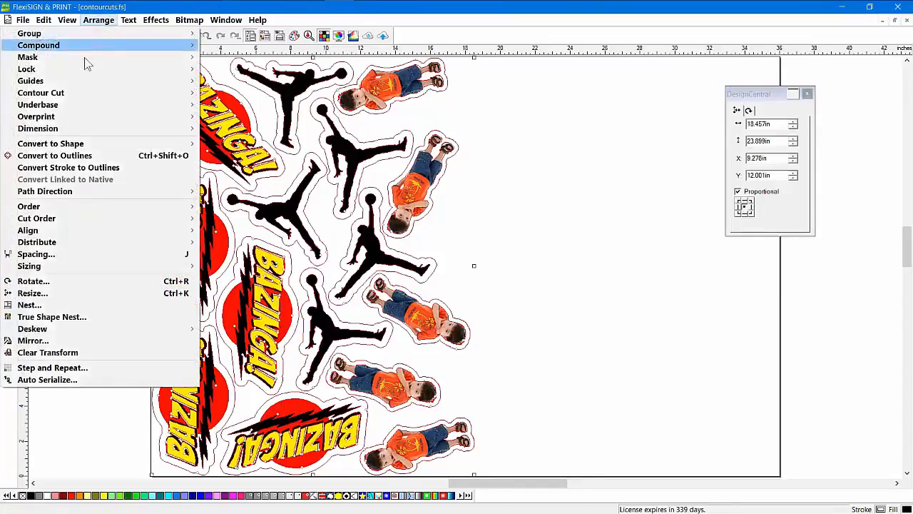
pyautogui.moveTo(90, 225)
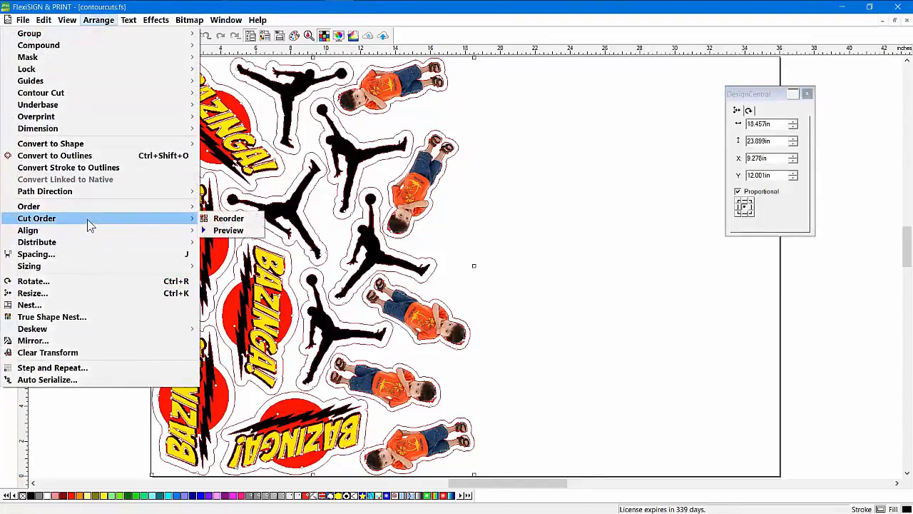
pyautogui.click(218, 229)
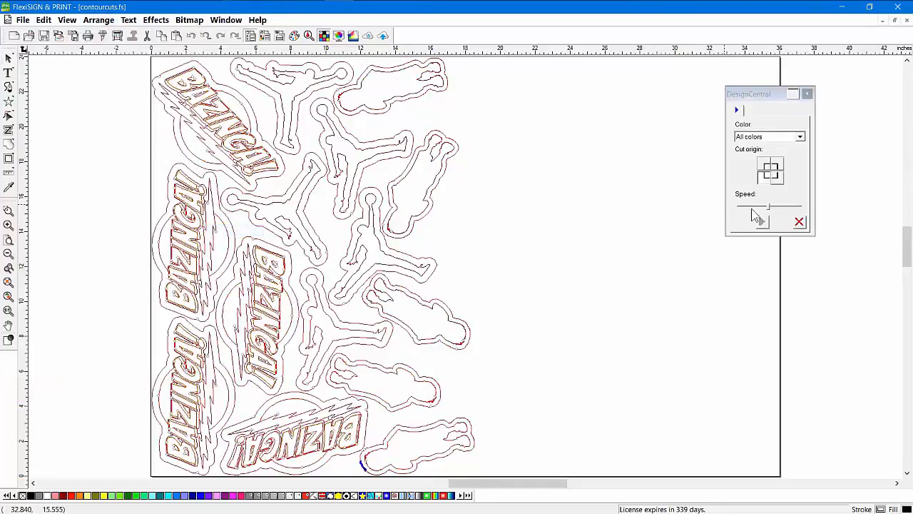
pyautogui.click(783, 183)
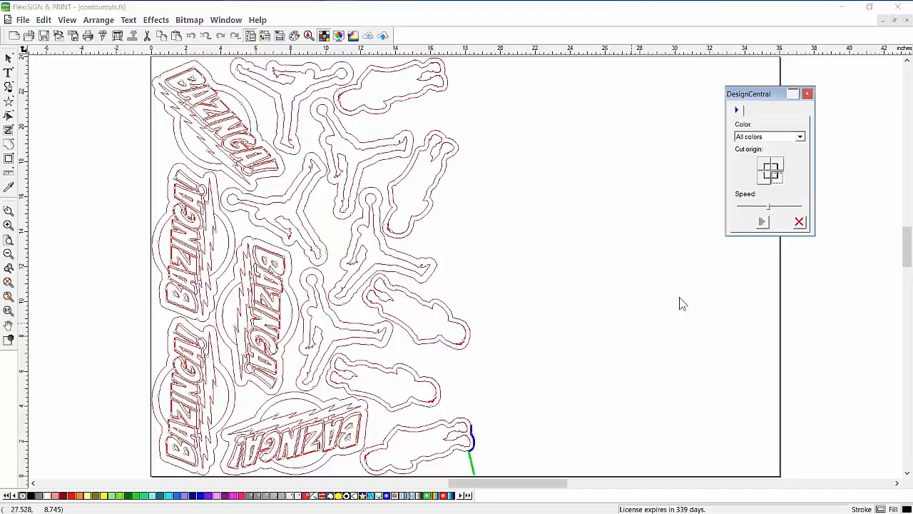
pyautogui.moveTo(769, 208); pyautogui.dragTo(803, 208)
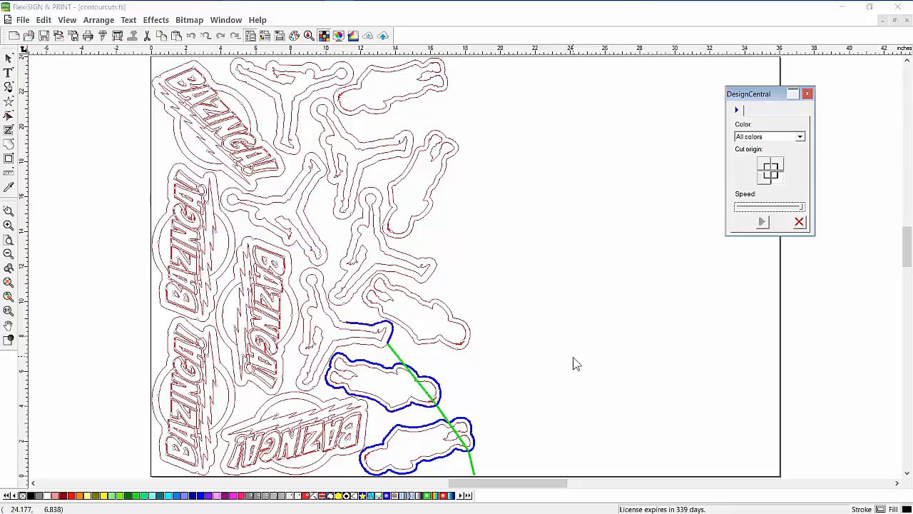
pyautogui.click(800, 224)
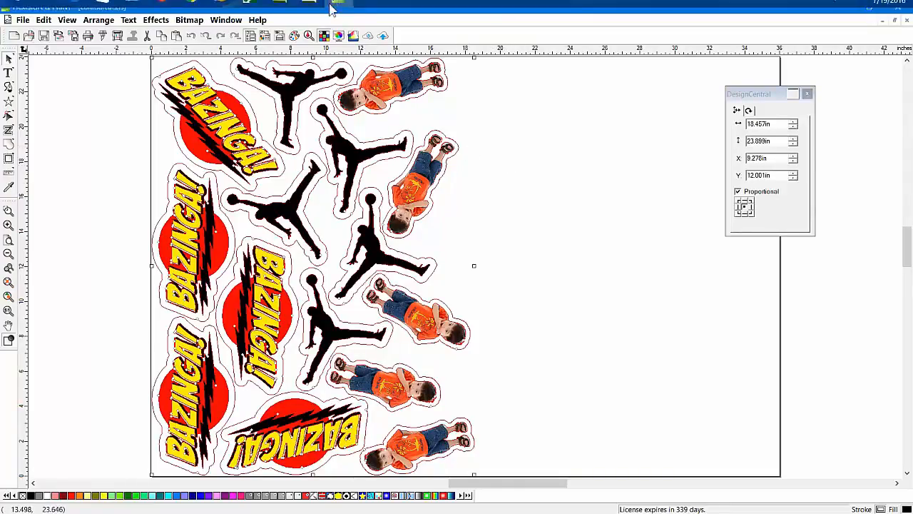
# Open Job Properties for the held VJ-1638 strawberry JPEG job in Production Manager
pyautogui.moveTo(336, 16)
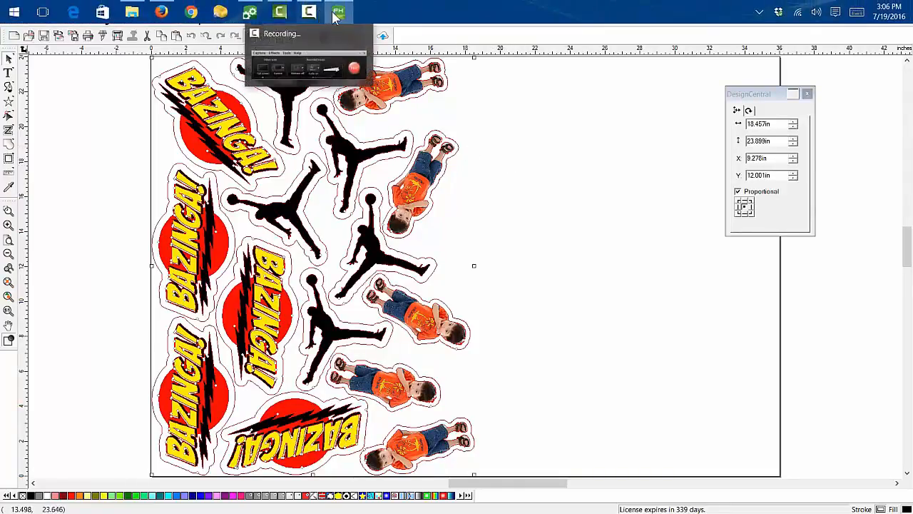
pyautogui.click(249, 12)
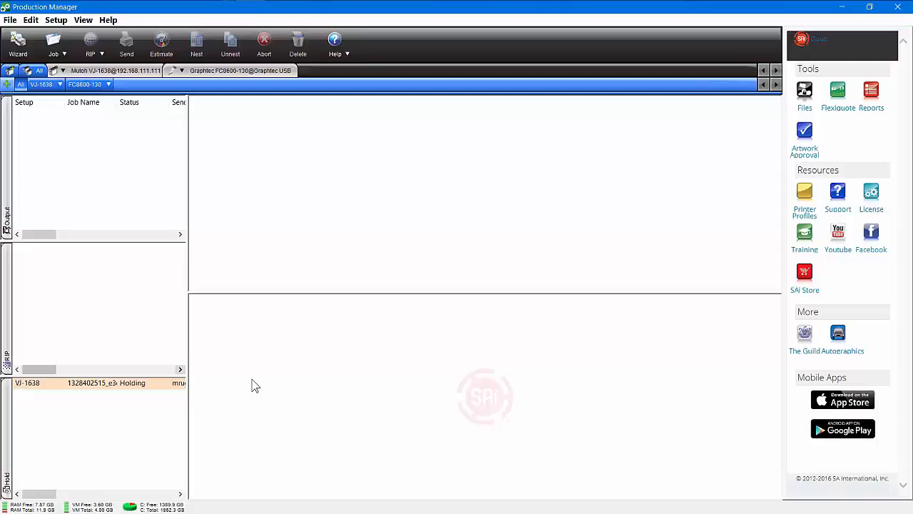
pyautogui.click(83, 391)
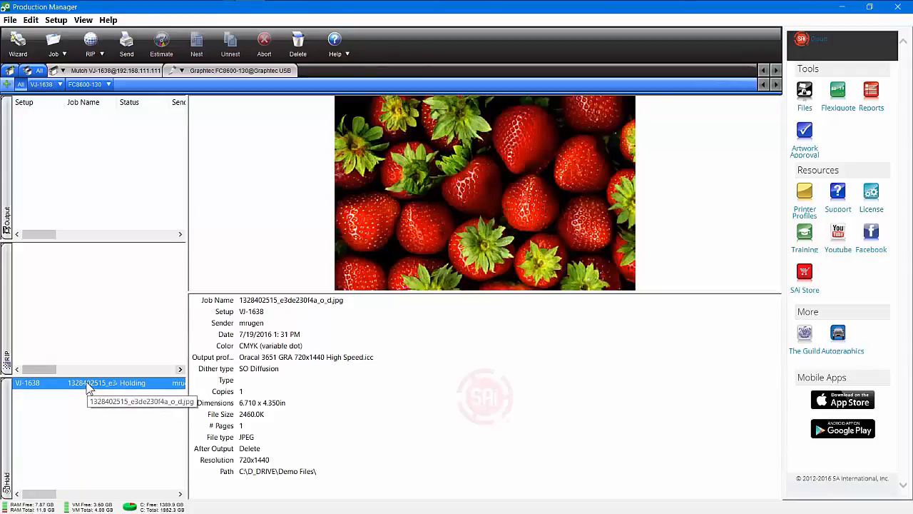
pyautogui.doubleClick(104, 386)
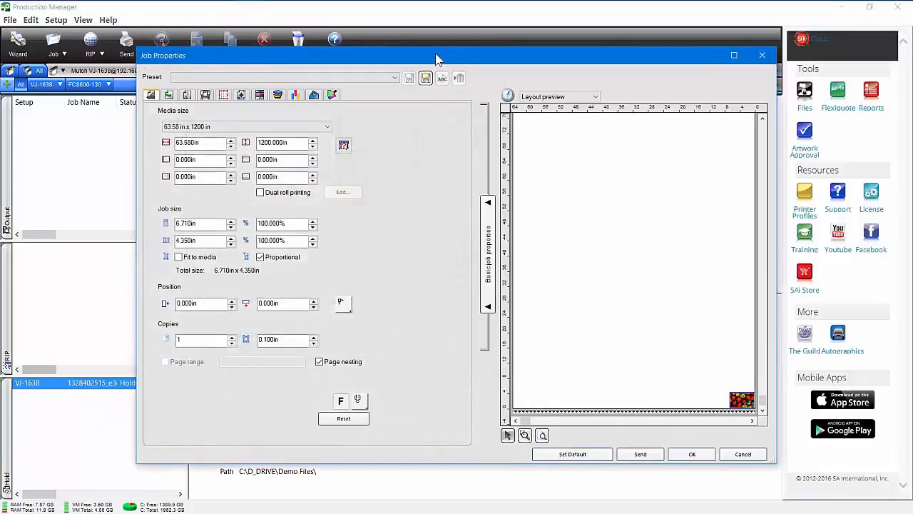
# Maximize Job Properties and move the strawberry image to X 1.936 in
pyautogui.doubleClick(435, 54)
pyautogui.moveTo(865, 435); pyautogui.dragTo(417, 197)
pyautogui.moveTo(585, 247); pyautogui.dragTo(570, 264)
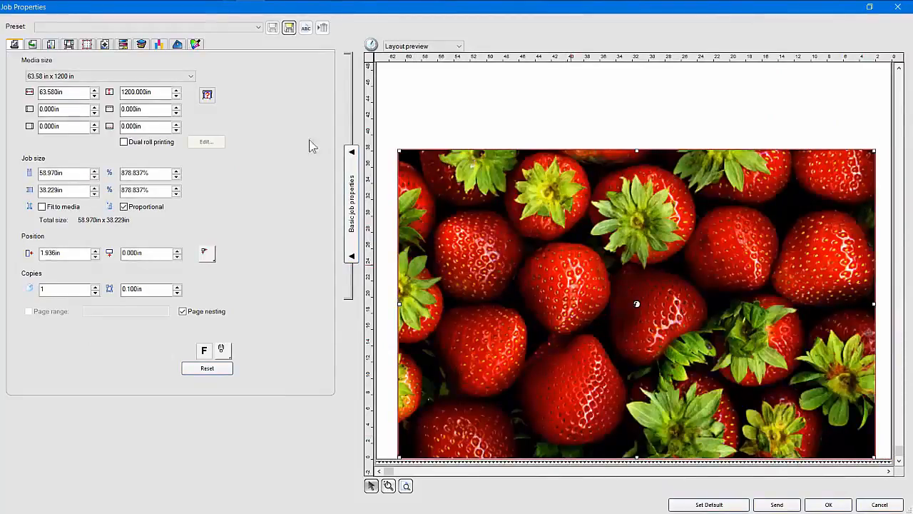
# Try Grommets, Fold and Bleed finishing, cancel the changes, and return to FlexiSIGN
pyautogui.click(177, 44)
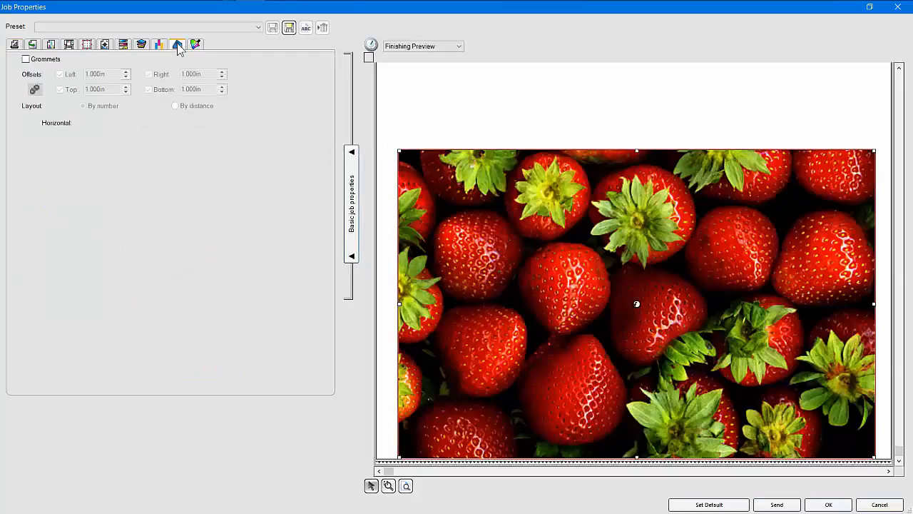
pyautogui.click(26, 59)
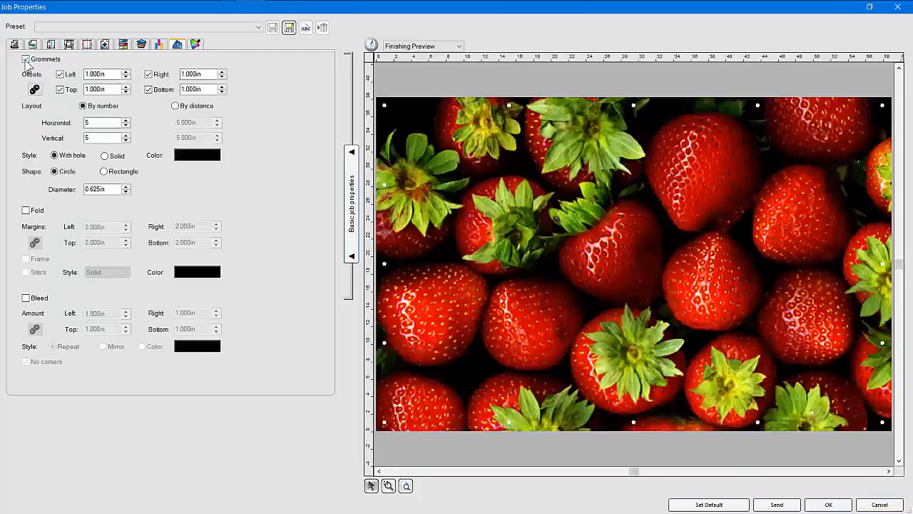
pyautogui.click(26, 211)
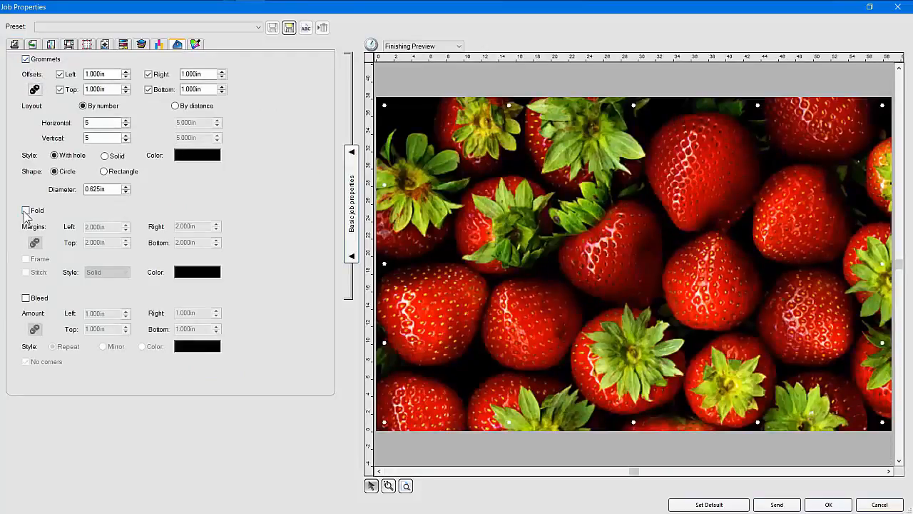
pyautogui.click(25, 298)
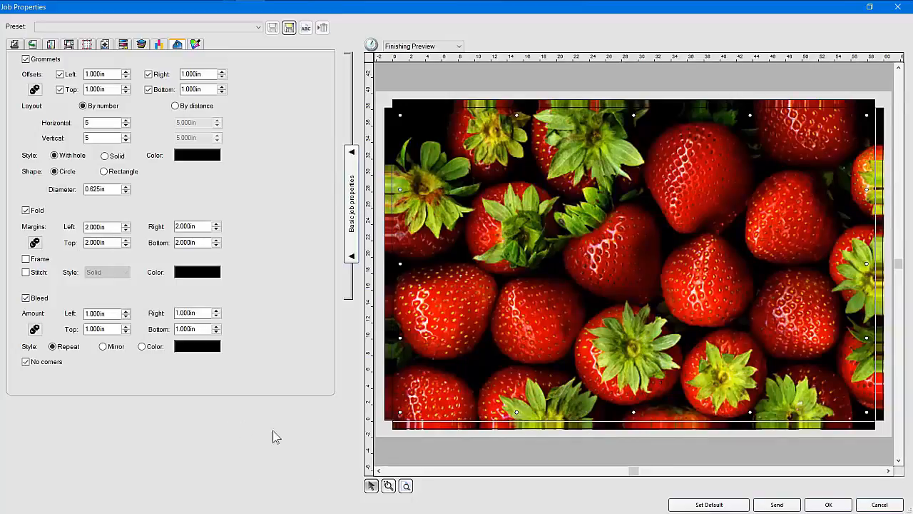
pyautogui.click(878, 503)
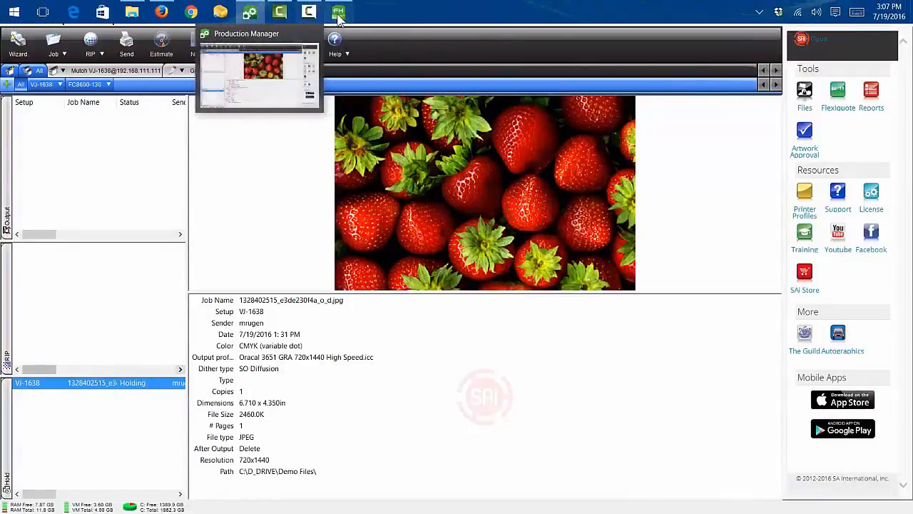
pyautogui.click(339, 15)
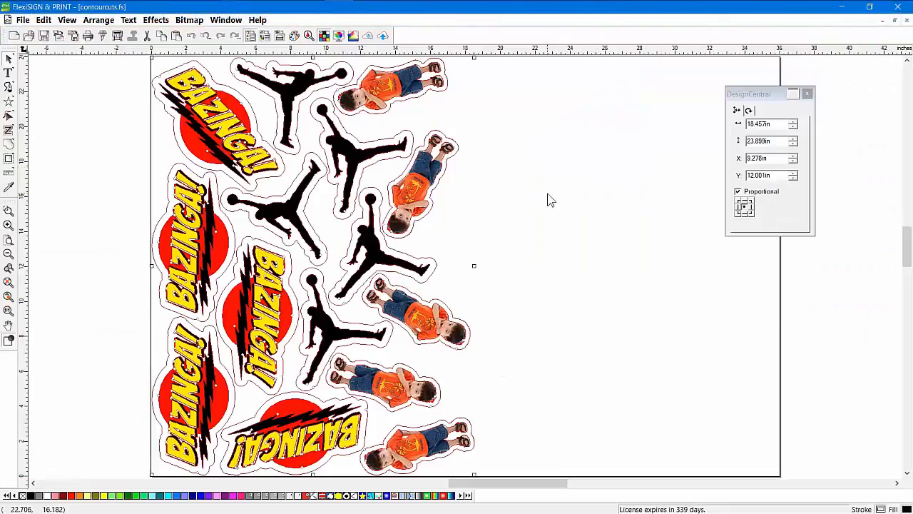